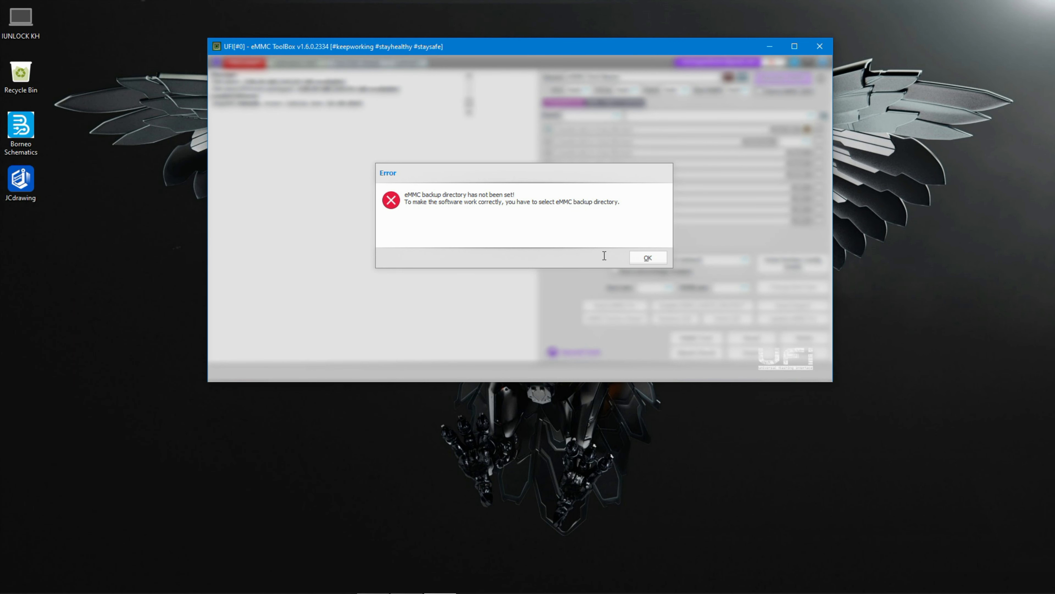
- Dismiss the backup-directory error, then reset the settings to defaults and close the Settings dialog
click(647, 257)
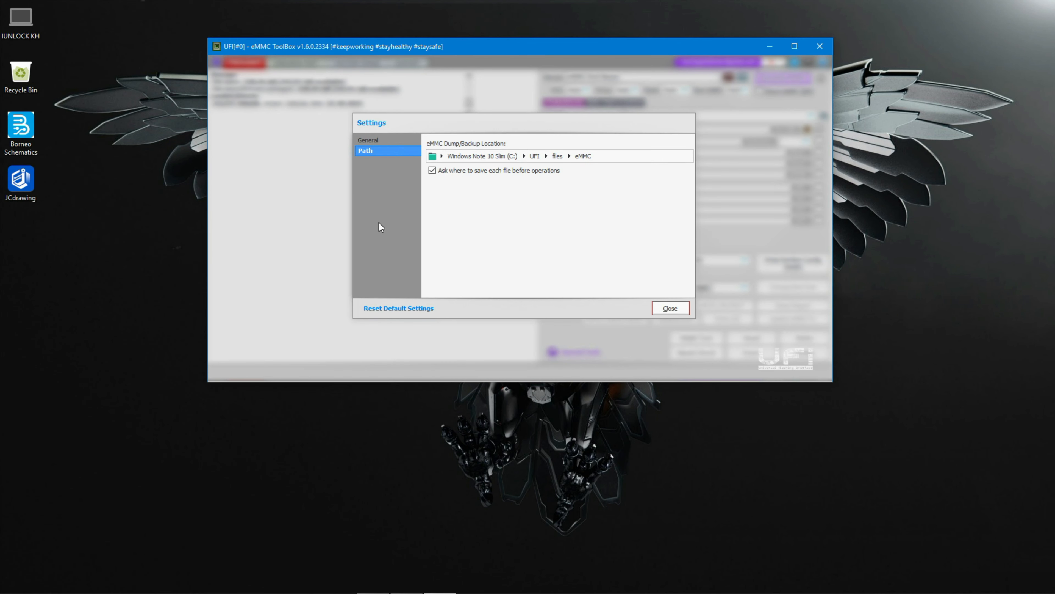
click(420, 312)
click(673, 308)
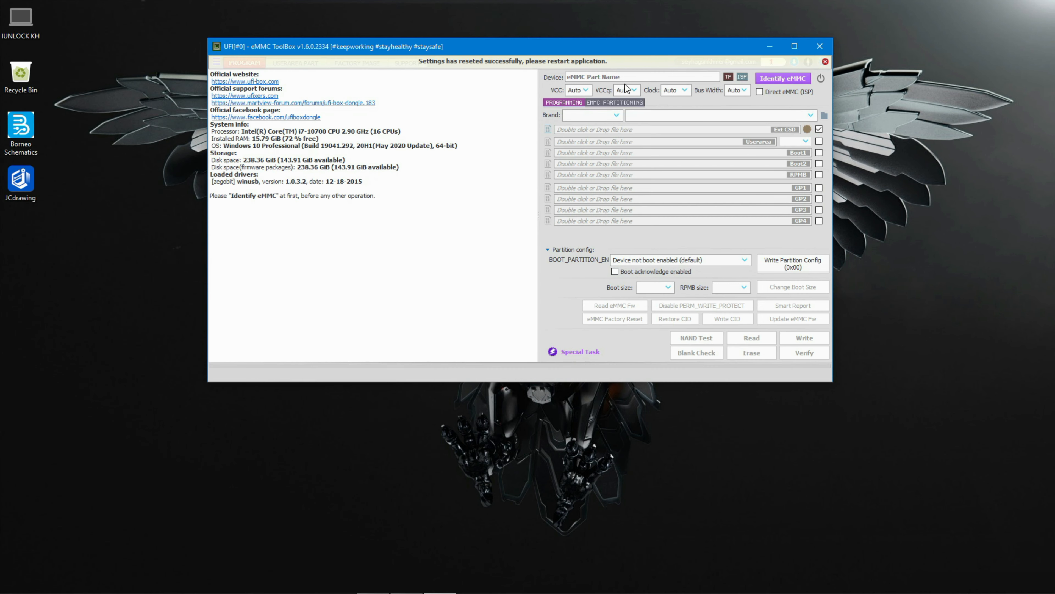
right_click(893, 100)
click(850, 89)
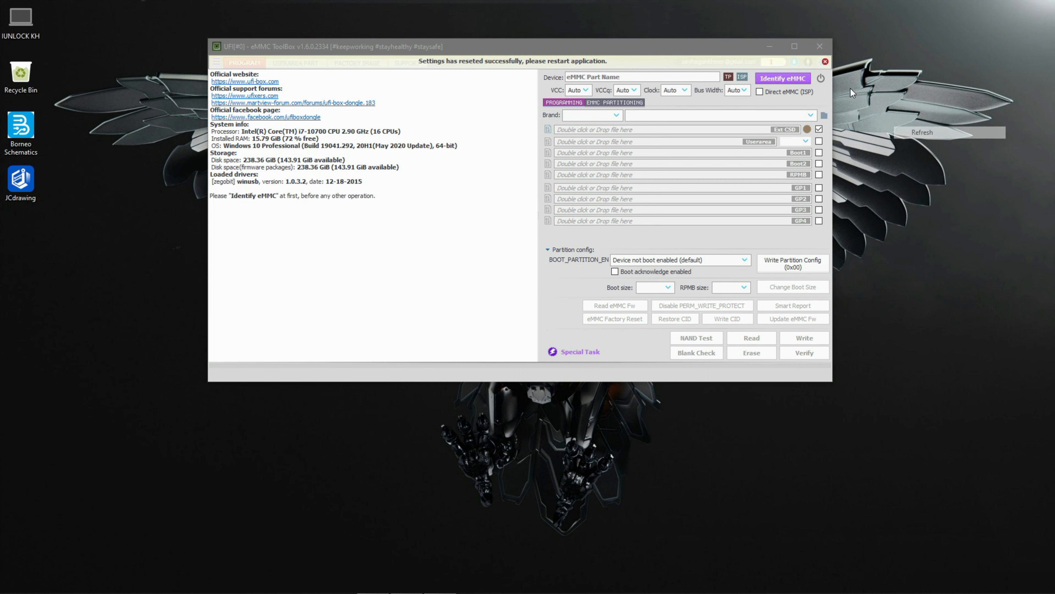
- Dismiss the restart notice and reposition the ToolBox window on the desktop
click(824, 62)
click(526, 44)
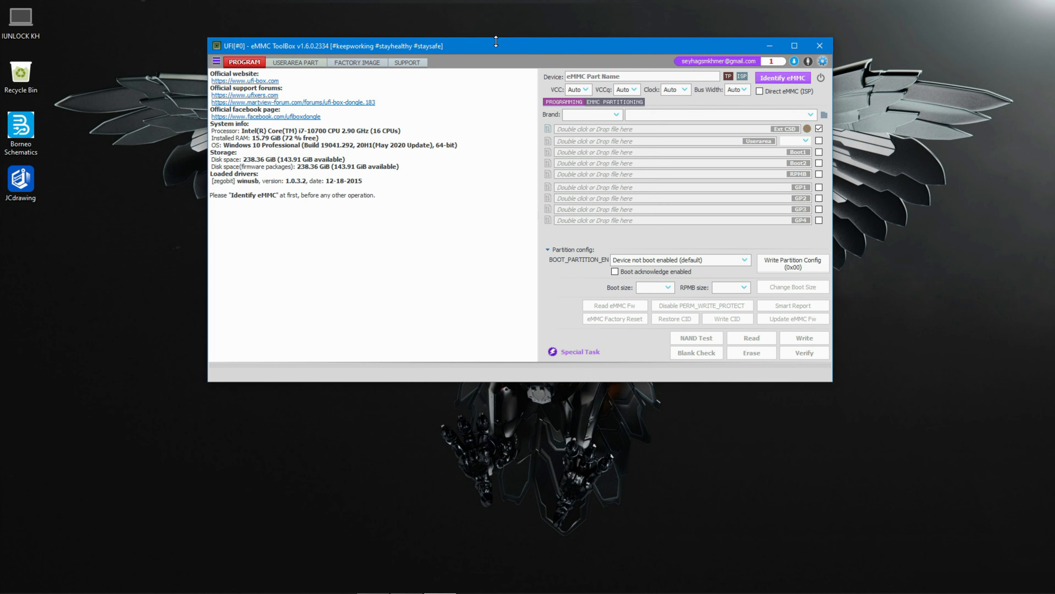
drag(502, 51, 430, 52)
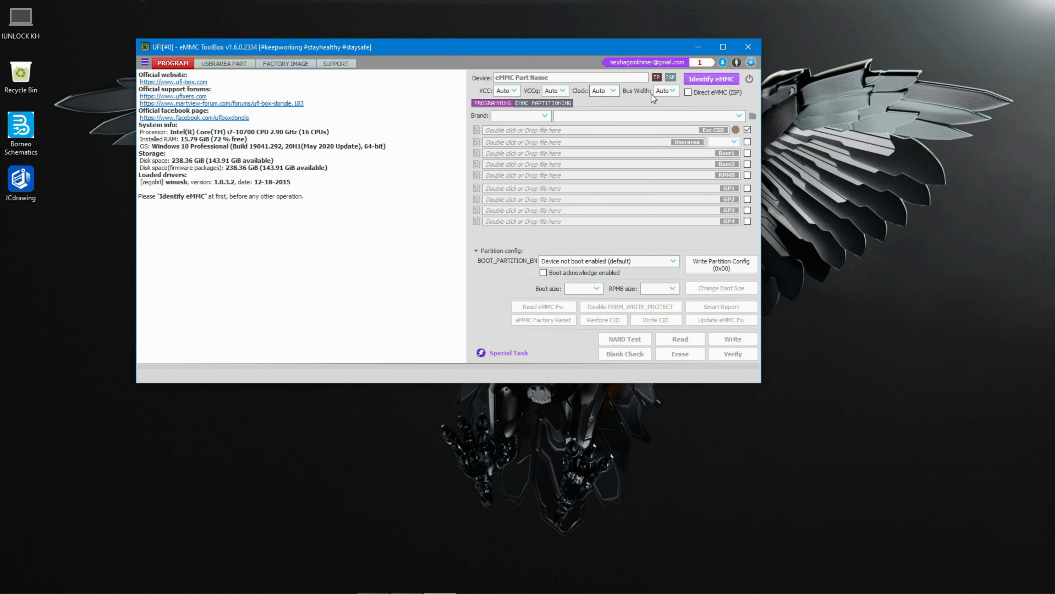
- Enable Direct eMMC (ISP) mode and set the clock to 48 MHz
click(688, 93)
click(603, 91)
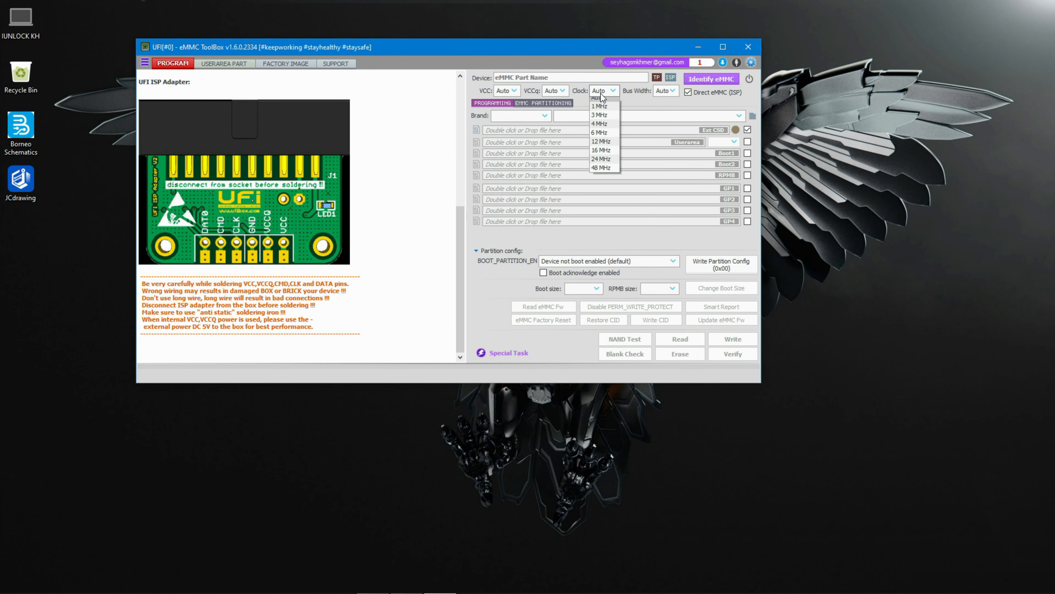
click(602, 172)
- Identify the connected eMMC chip and highlight the device brand and model line in the log
click(704, 82)
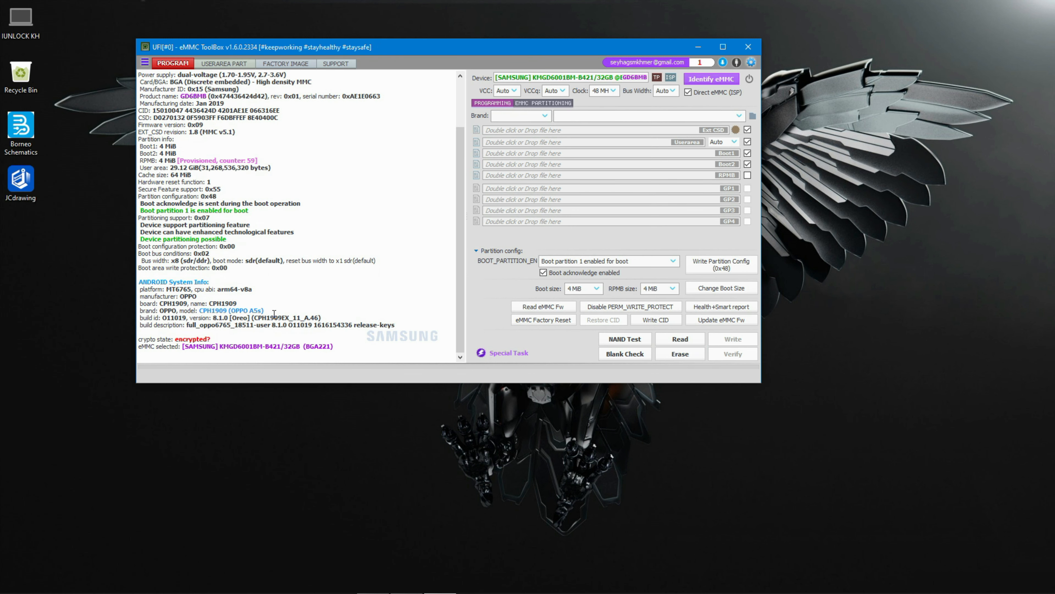
drag(264, 311, 133, 313)
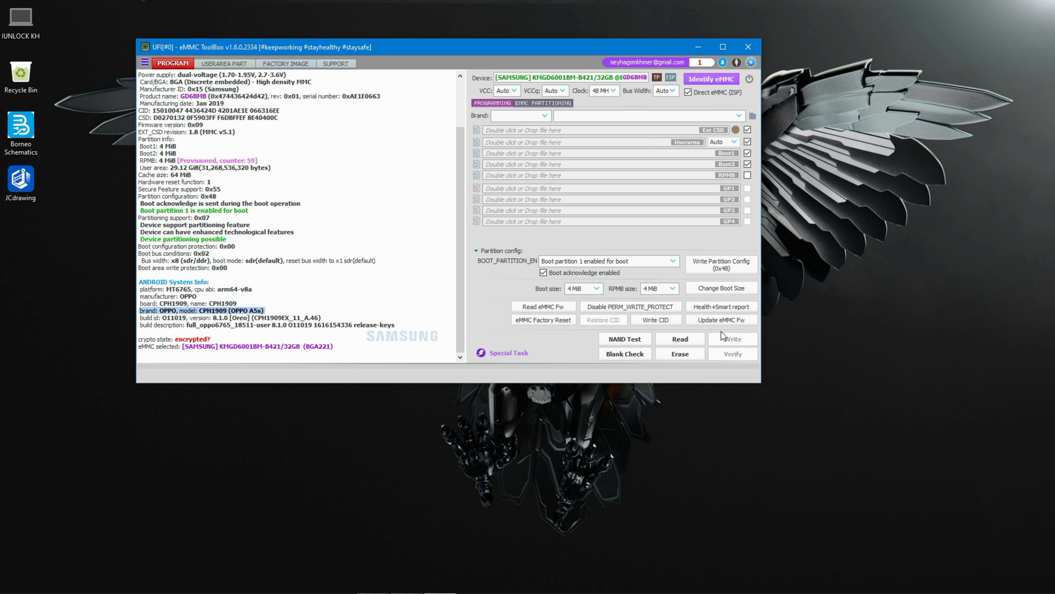
- Run the Health+Smart report for the eMMC and select its health section in the log
click(689, 320)
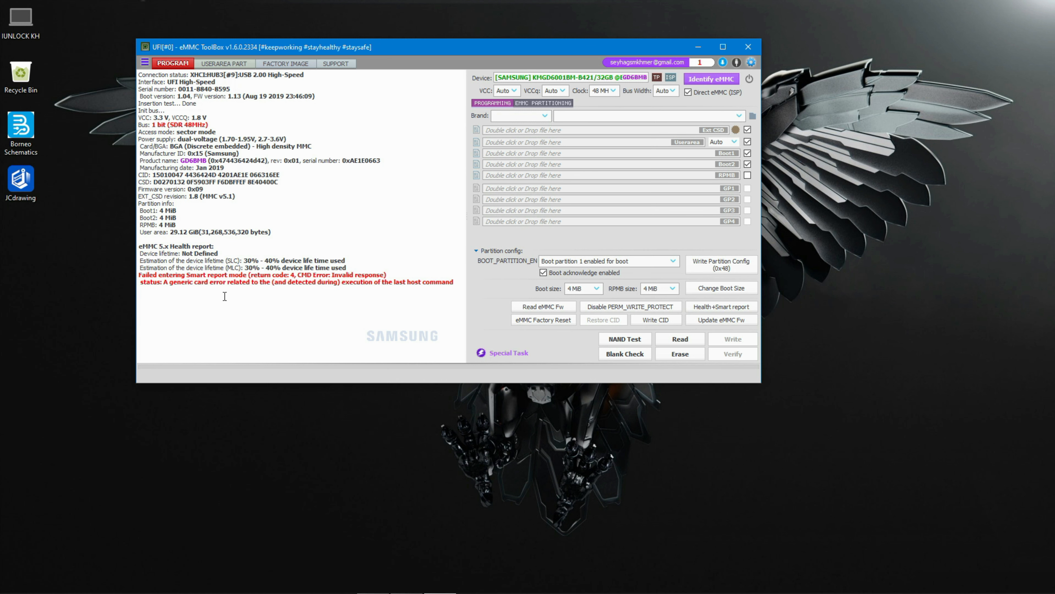
mouse_move(141, 245)
mouse_down()
mouse_move(309, 292)
mouse_move(419, 297)
mouse_up()
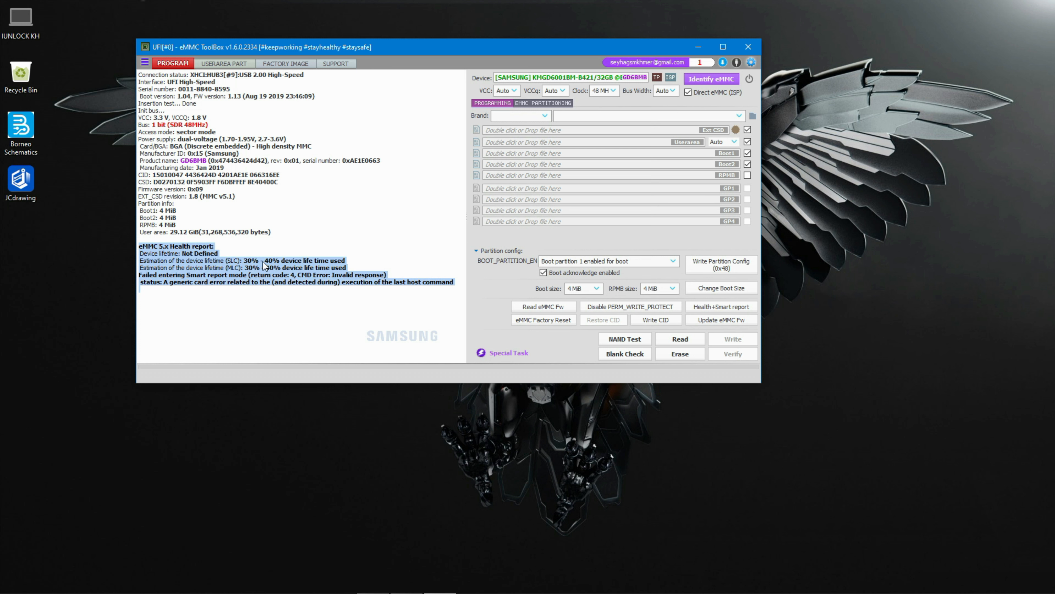
click(259, 277)
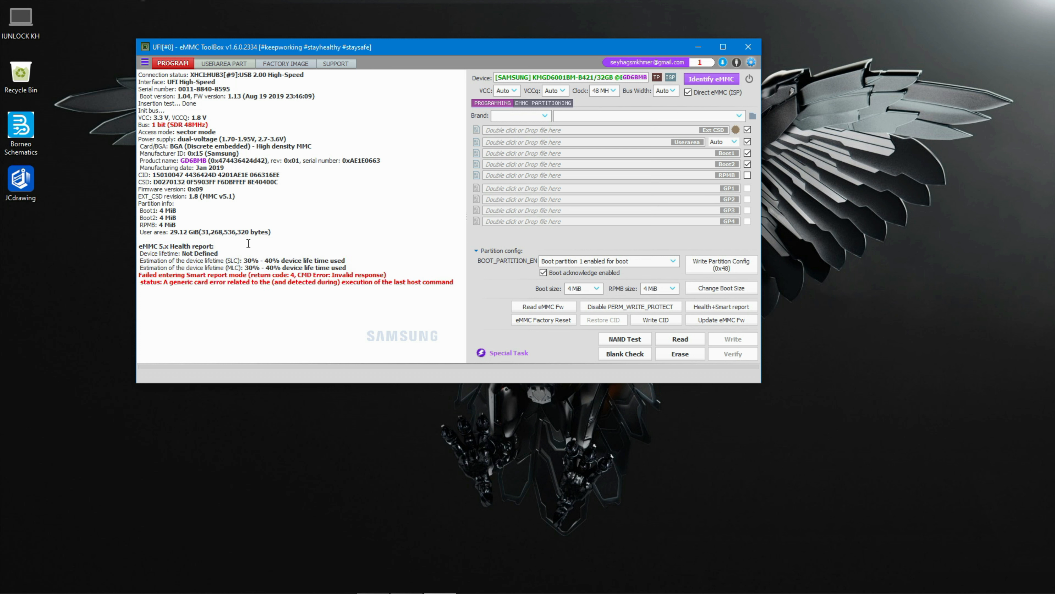
- Set the user area read size to 32 MB on the Program page
click(231, 65)
click(168, 64)
click(733, 139)
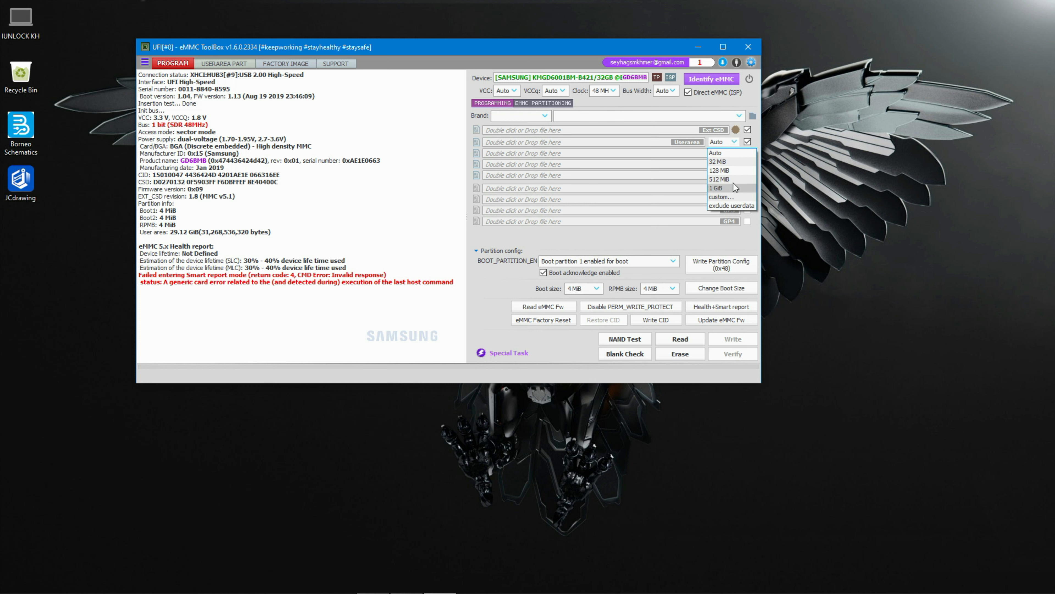
click(713, 161)
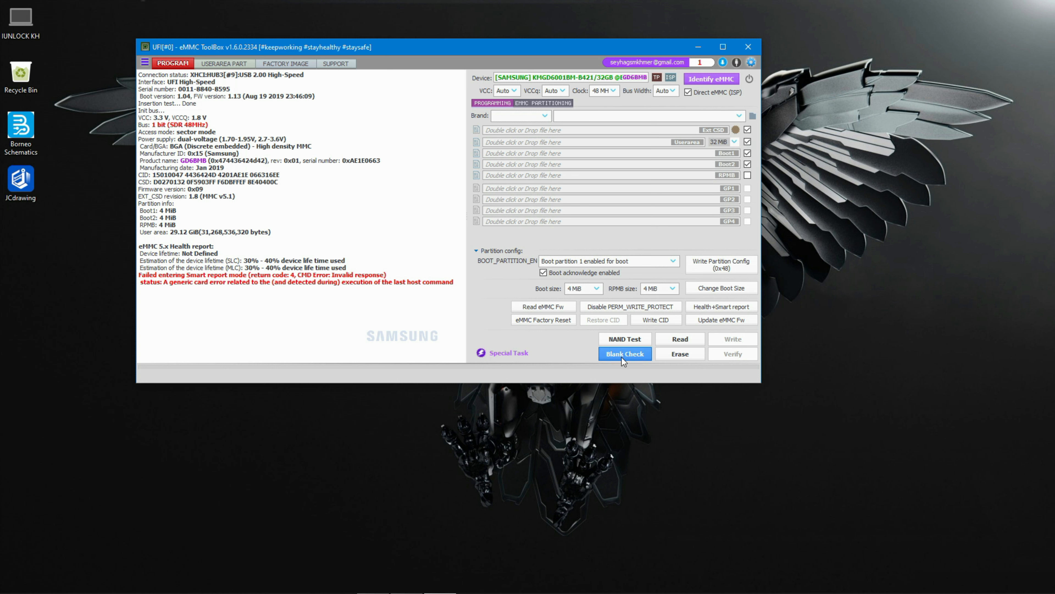
- Read the checked partitions to back up the ext CSD and boot areas
click(694, 335)
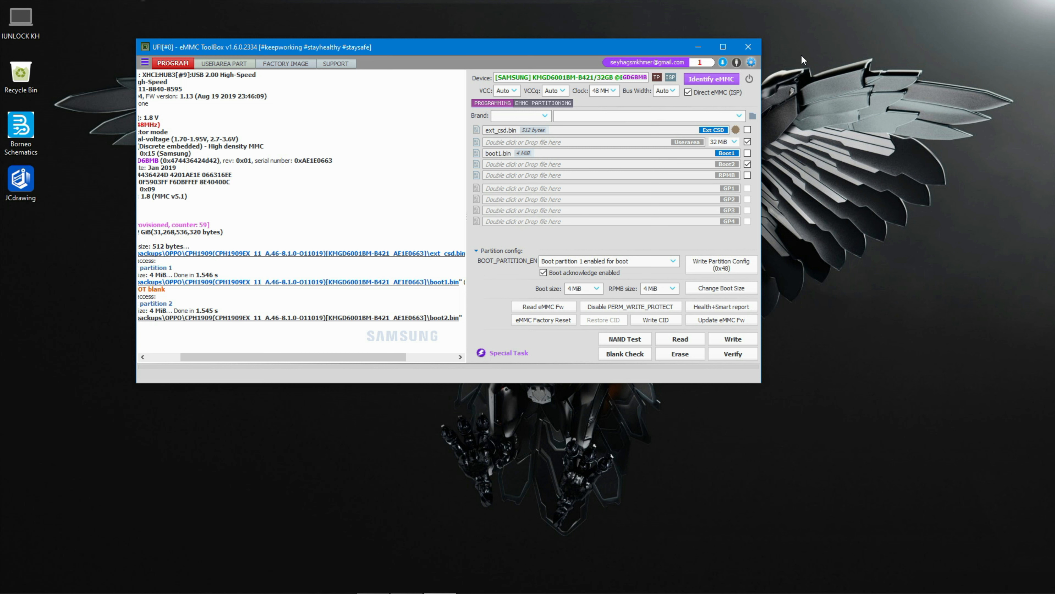
- Open the saved backup folder from the log link and review the files, then close it
drag(350, 356, 284, 351)
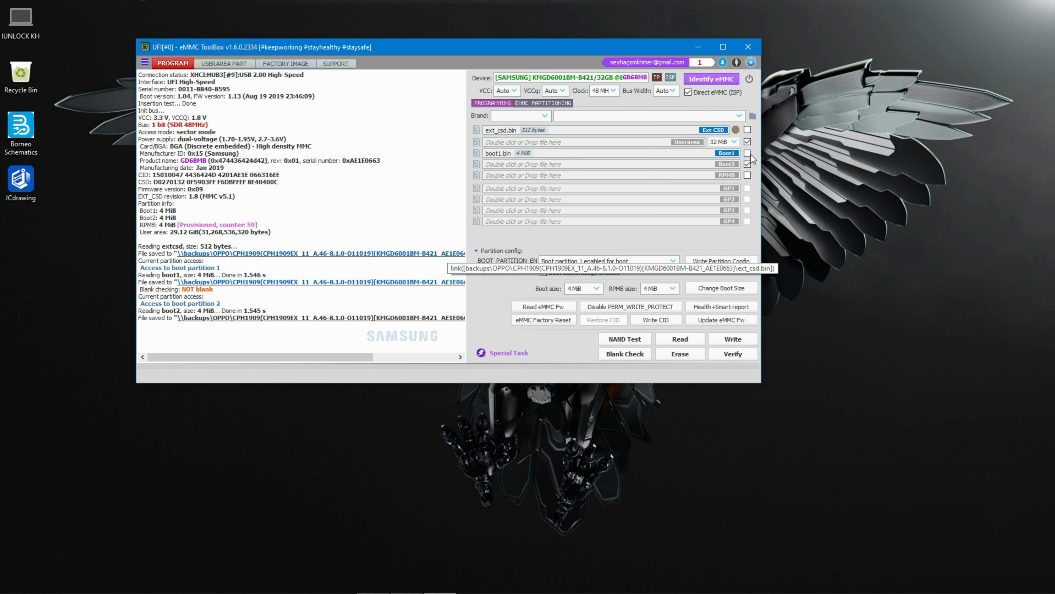
click(388, 284)
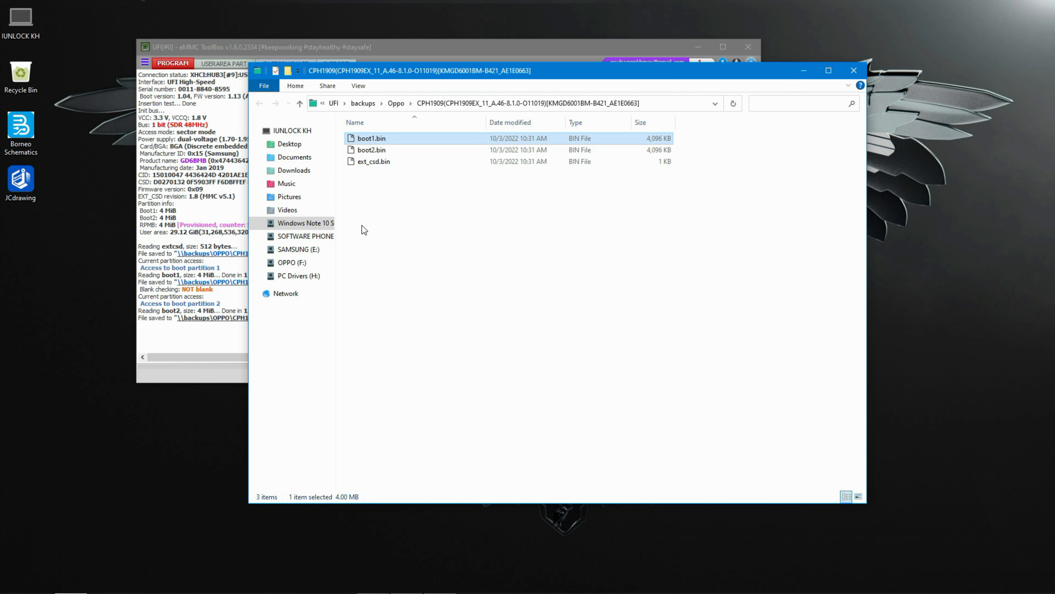
drag(367, 202, 387, 138)
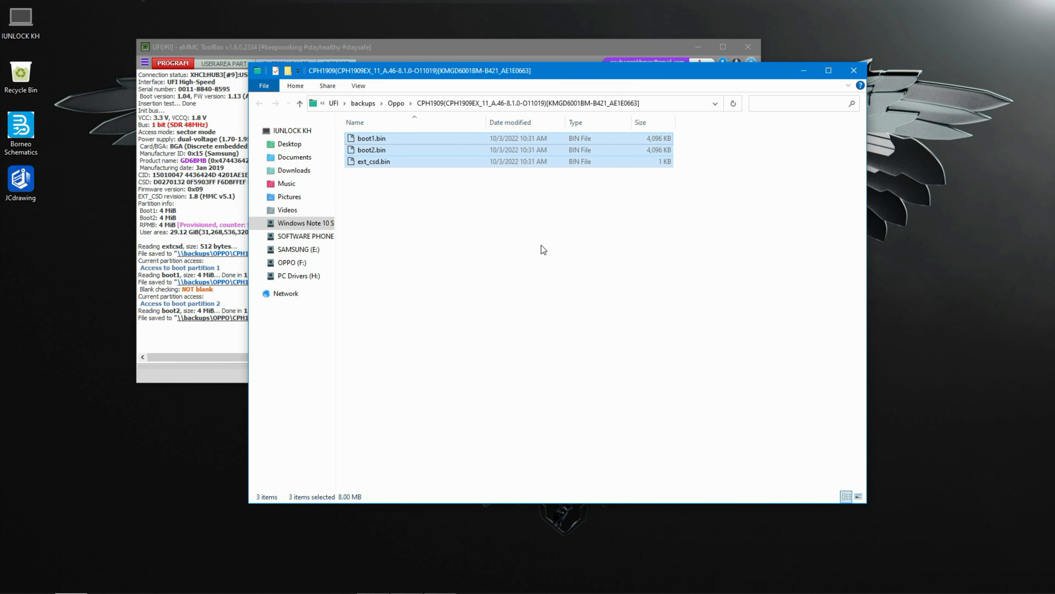
click(854, 70)
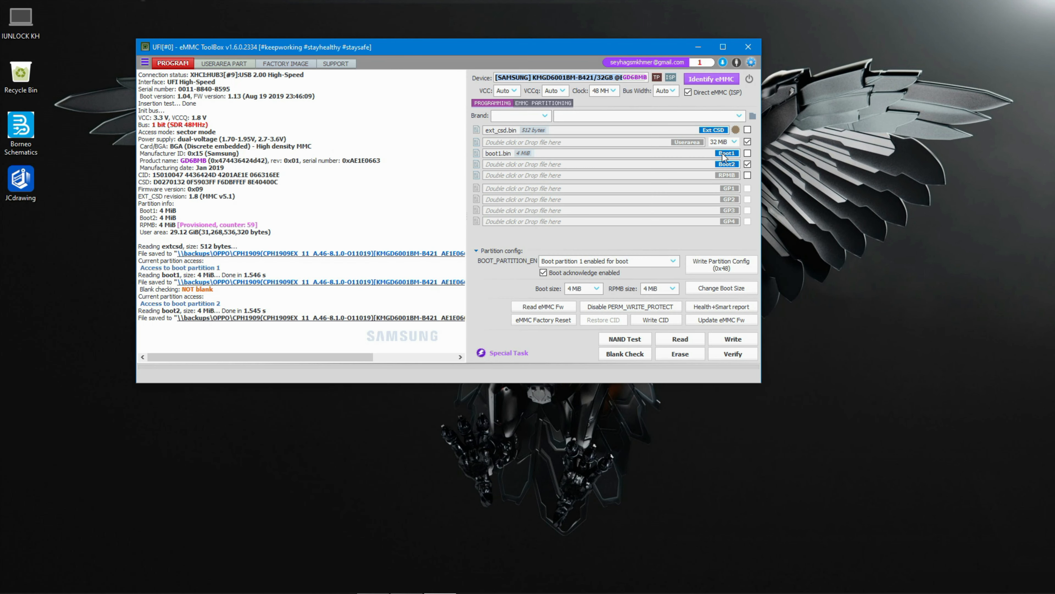
- Read only the user area partition, unchecking Boot2 and confirming overwrite of the existing backup
click(748, 142)
click(747, 142)
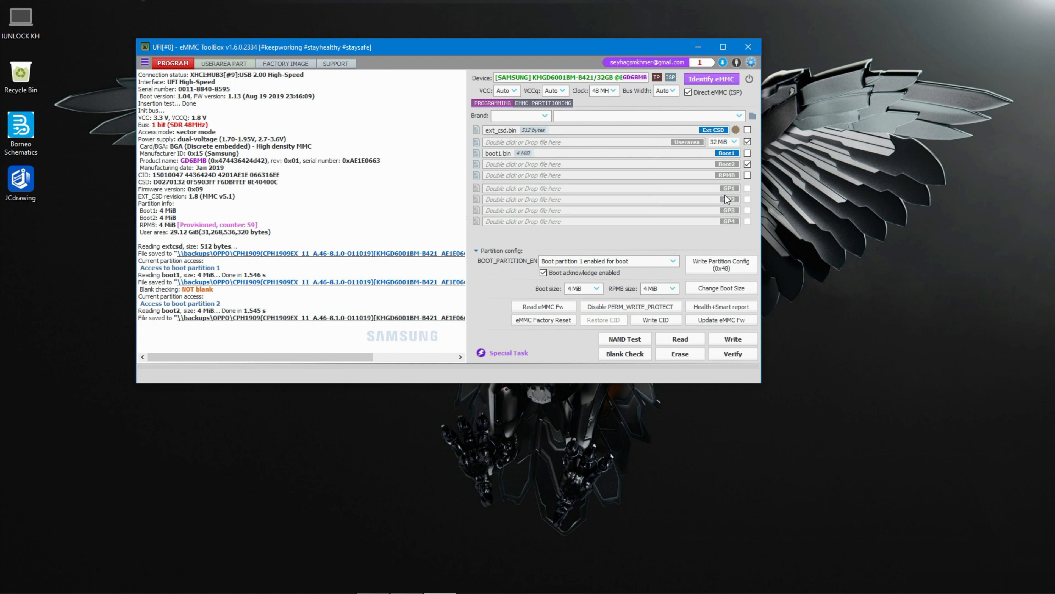
click(747, 164)
click(680, 340)
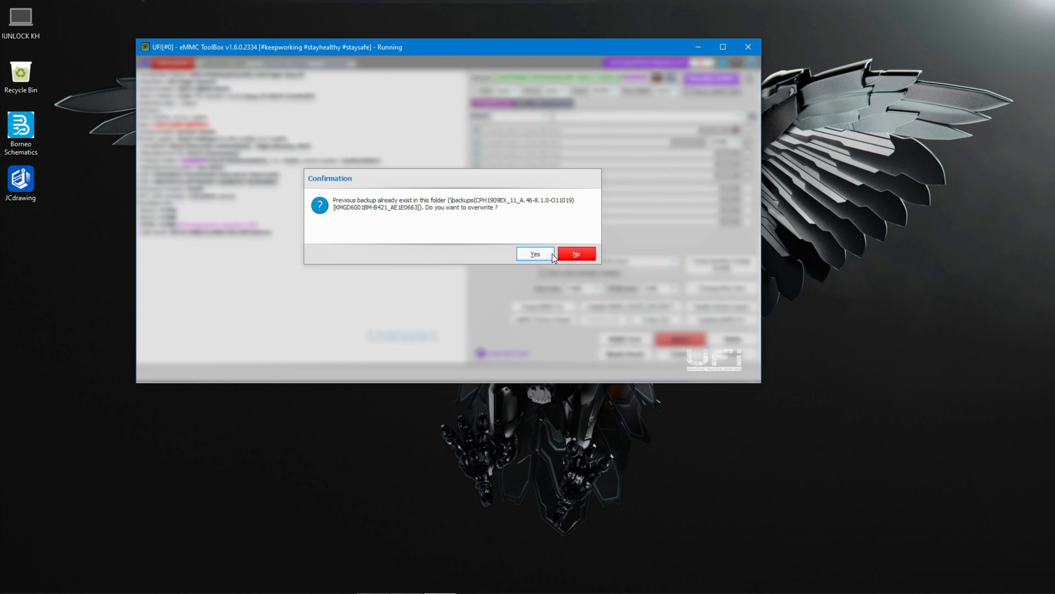
click(539, 254)
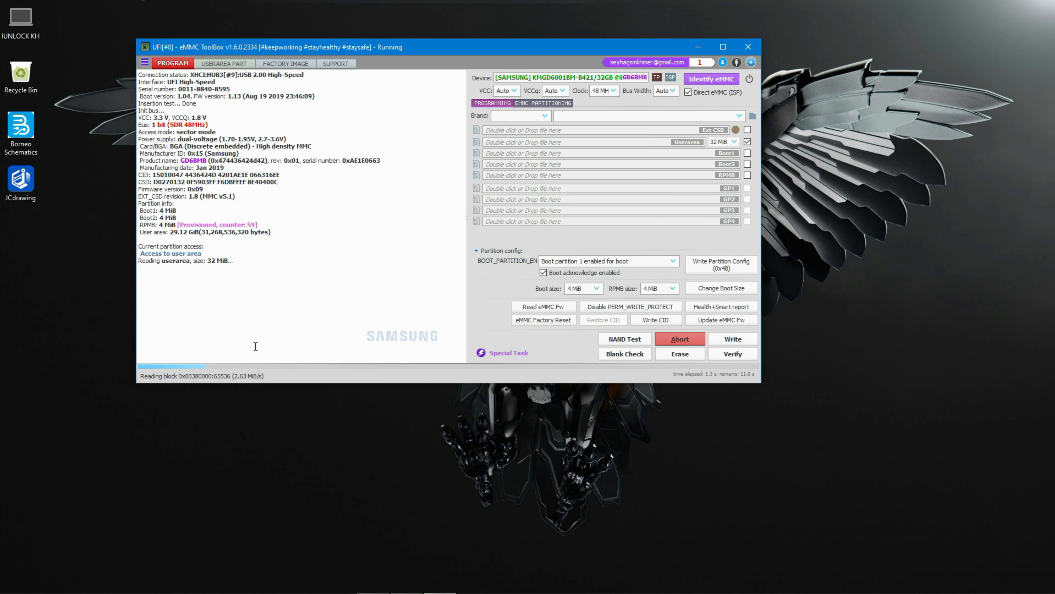
- Open the backup folder from the log link and review the saved files beside the ToolBox window
drag(231, 261, 151, 269)
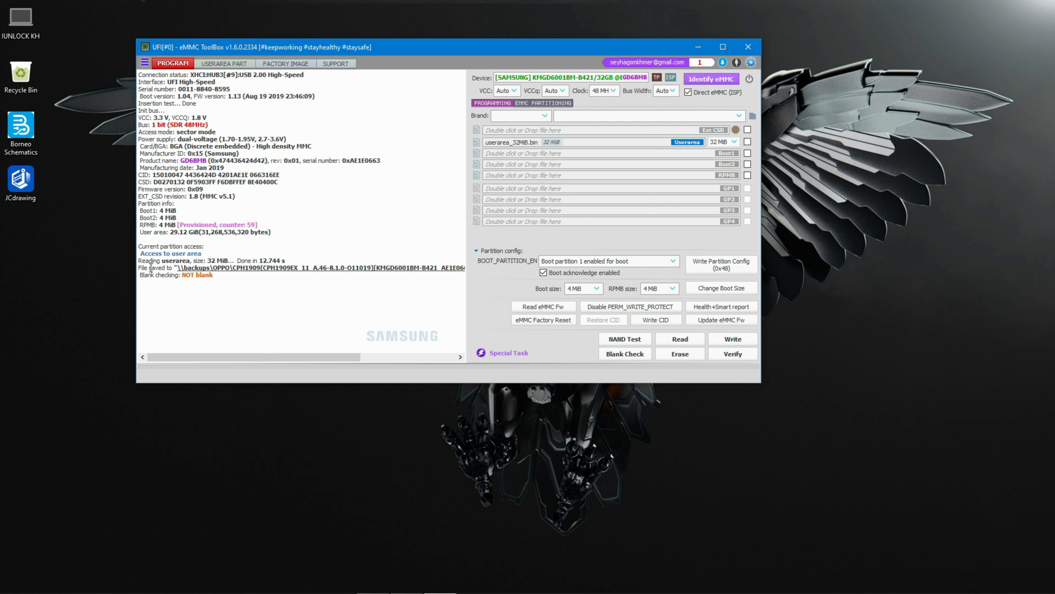
click(335, 272)
drag(356, 226, 372, 134)
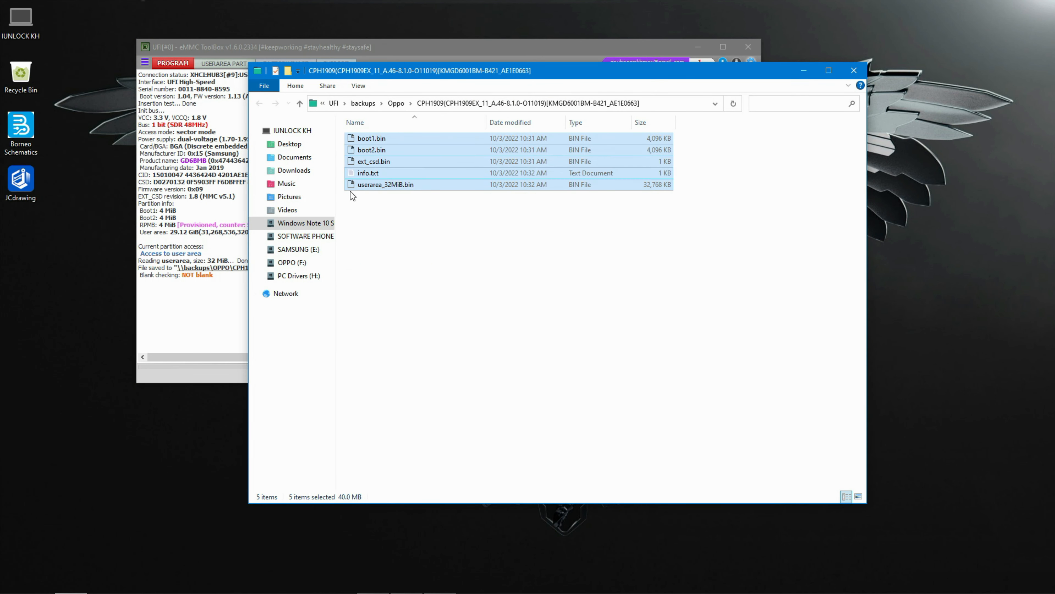
drag(679, 73, 791, 182)
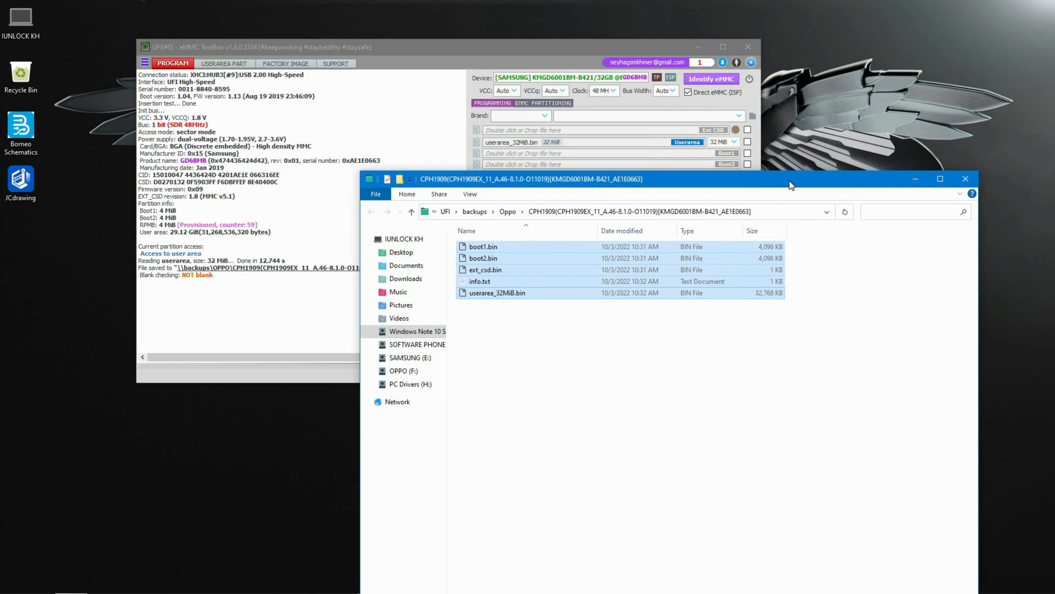
drag(580, 45, 467, 40)
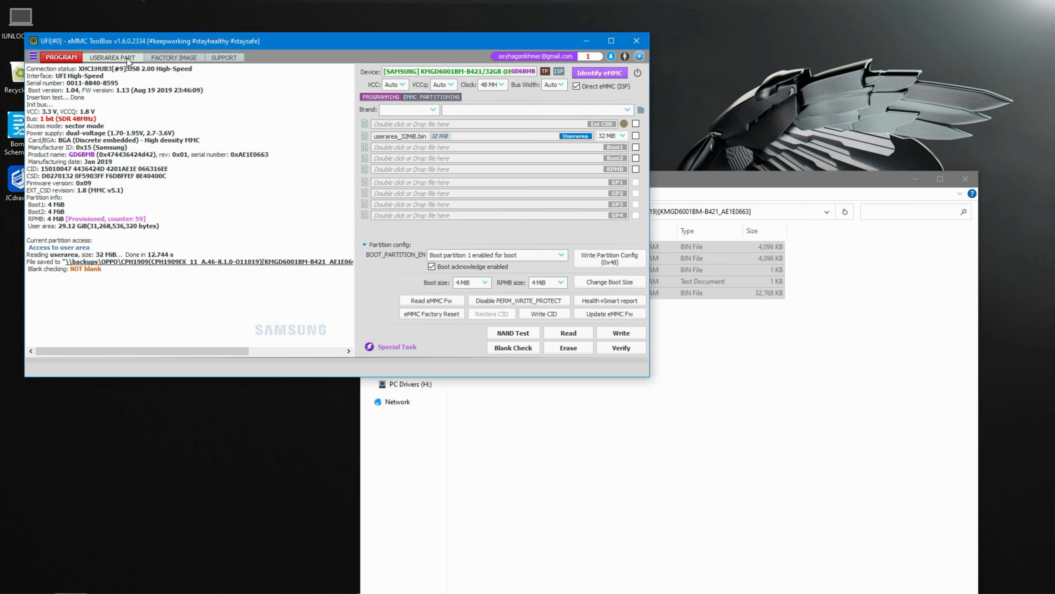
- Switch to the user area partition view to load the partition table
click(110, 57)
right_click(819, 23)
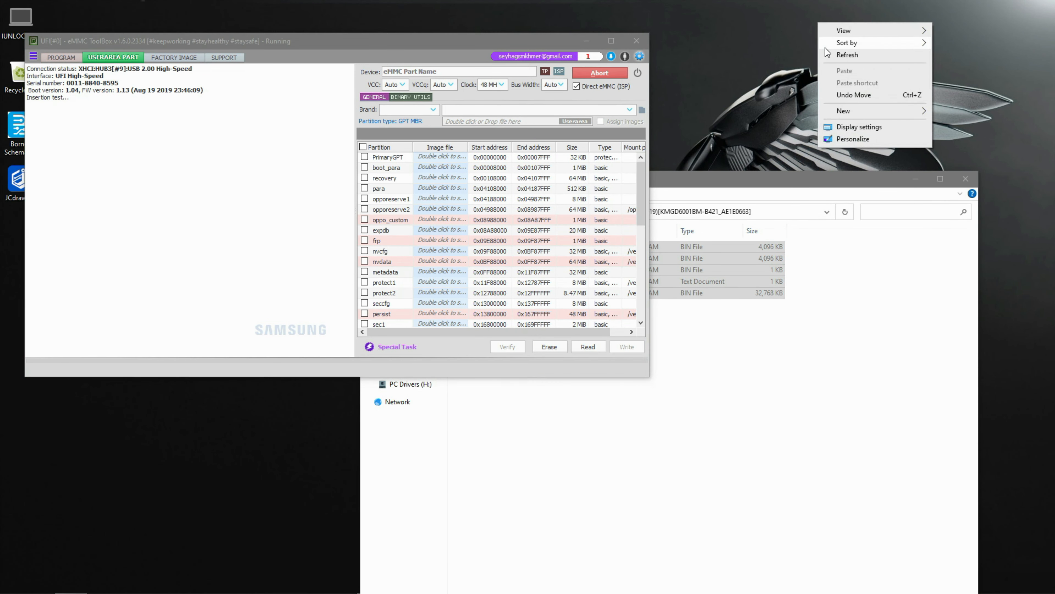
click(840, 56)
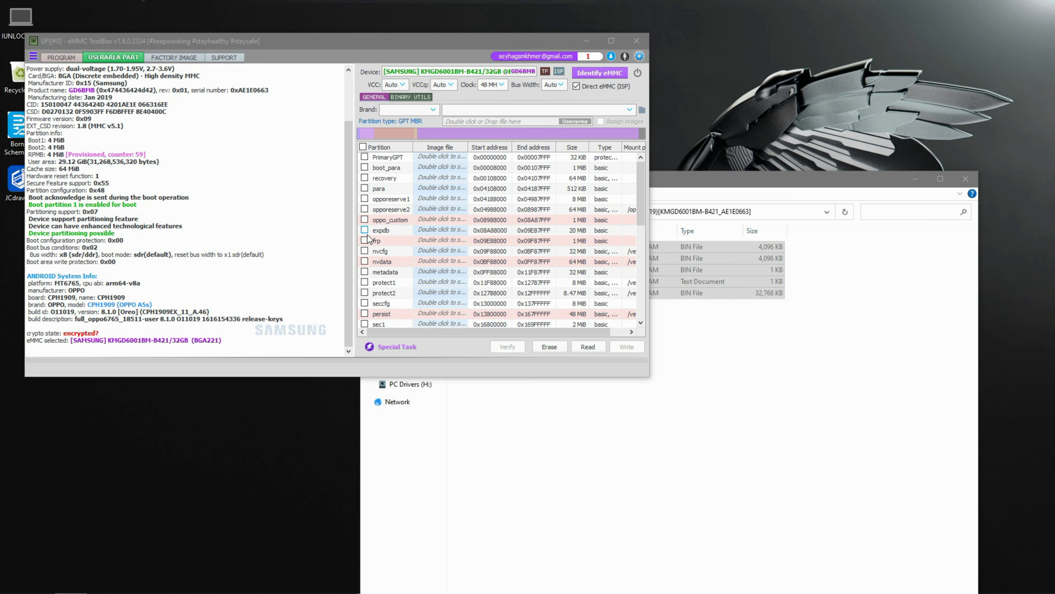
- Select the oppo_custom, nvdata, persist, proinfo and nvram partitions in the partition list
click(364, 220)
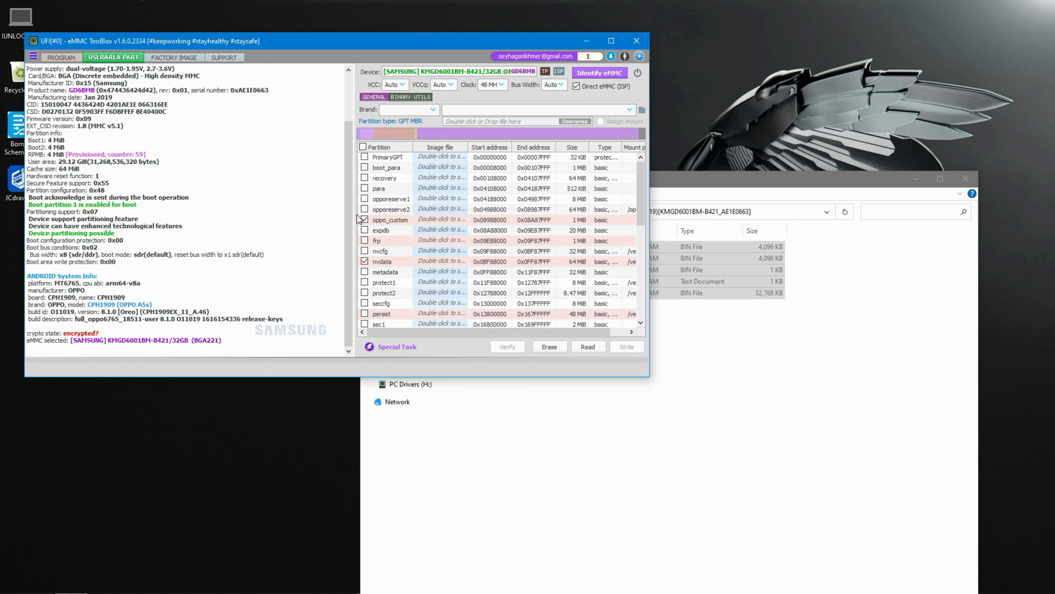
click(364, 313)
scroll(478, 308, down, 1)
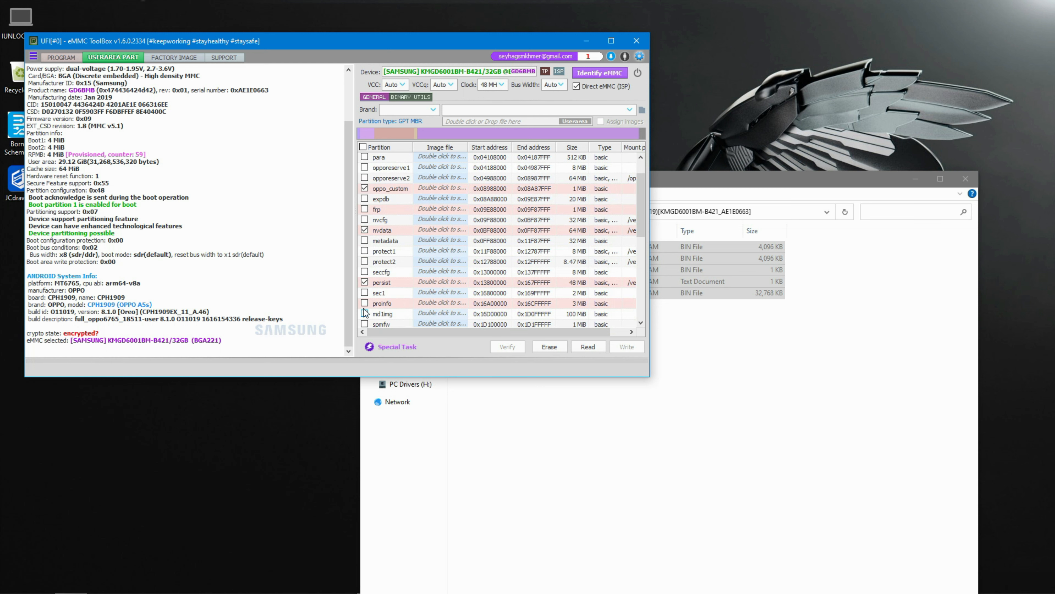
scroll(411, 308, down, 4)
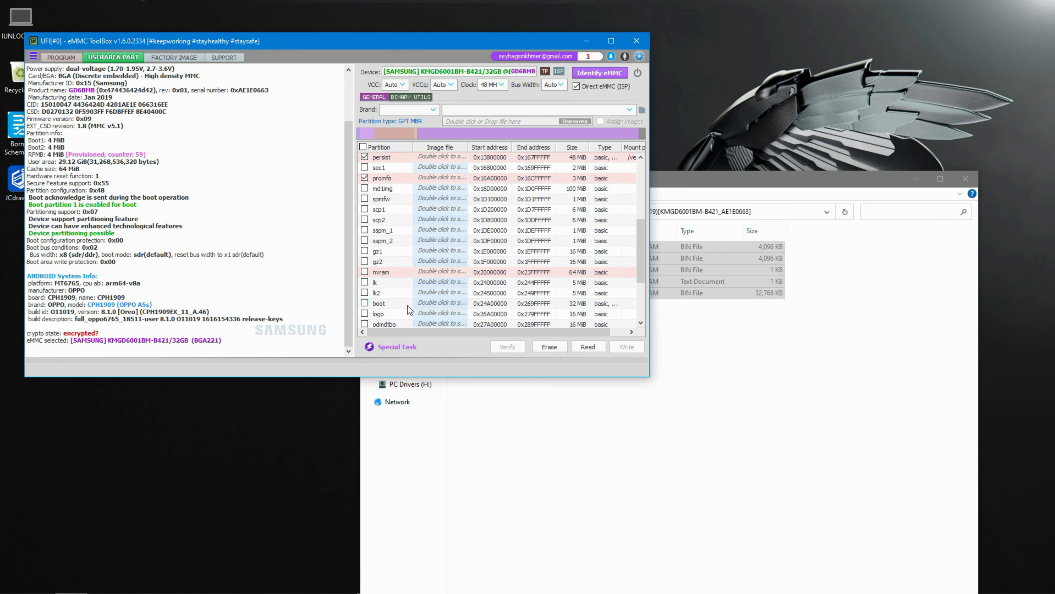
scroll(423, 277, up, 2)
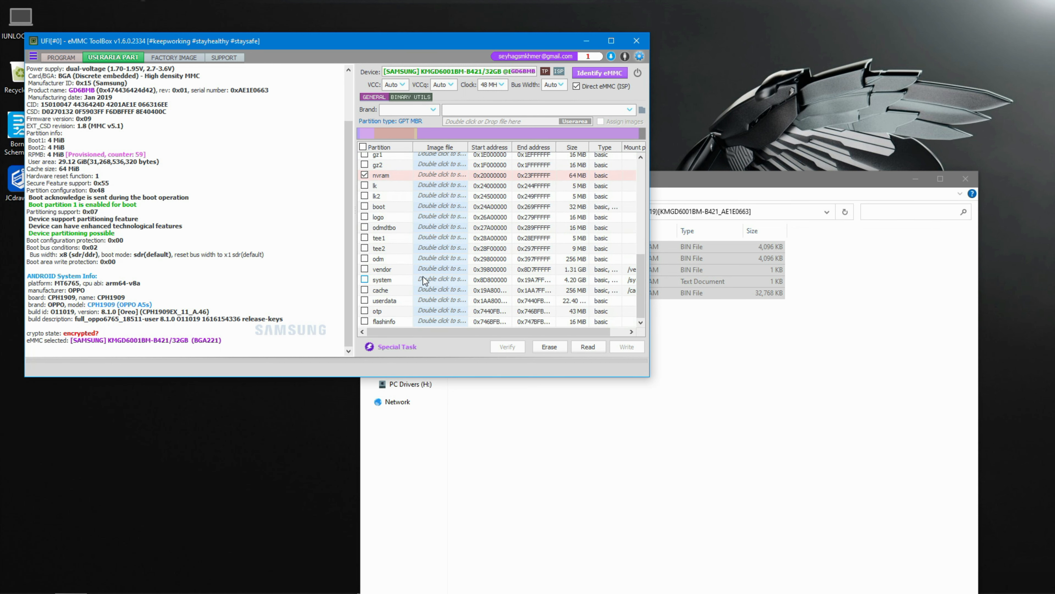
scroll(423, 276, up, 3)
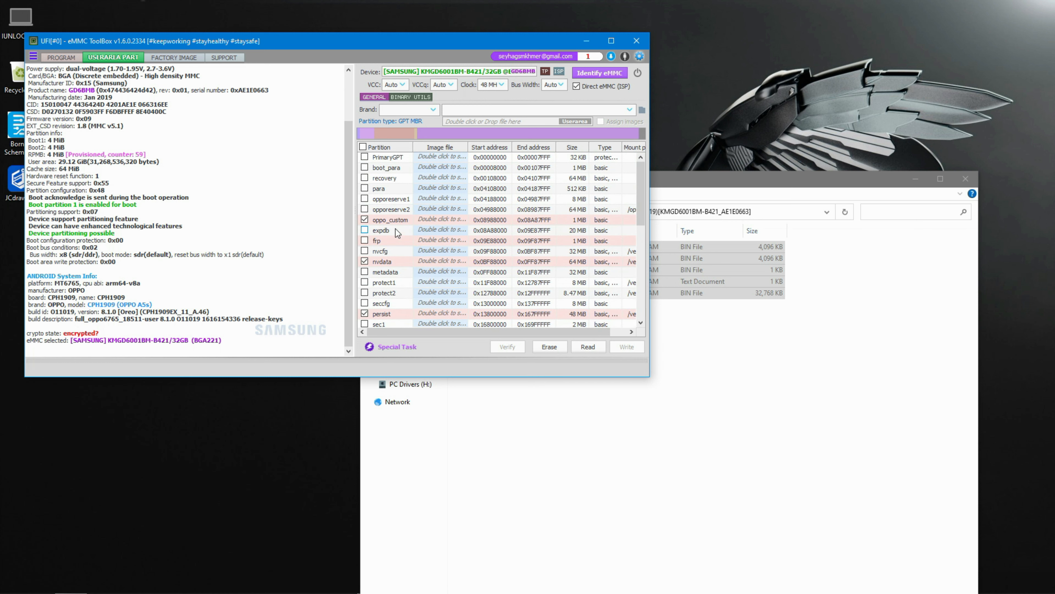
scroll(492, 251, down, 2)
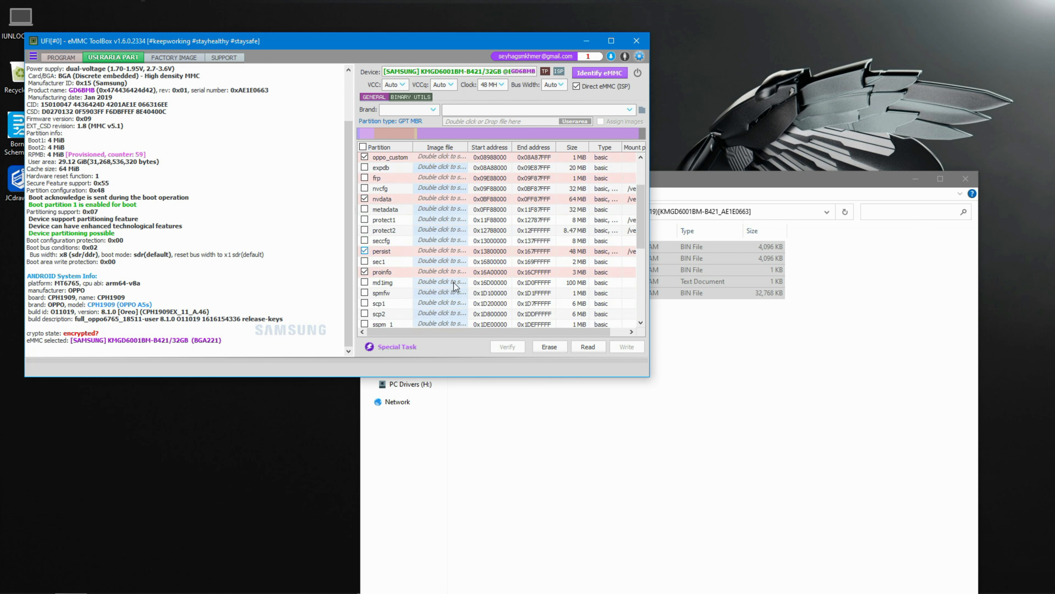
- Read the selected partitions to back them up
click(588, 346)
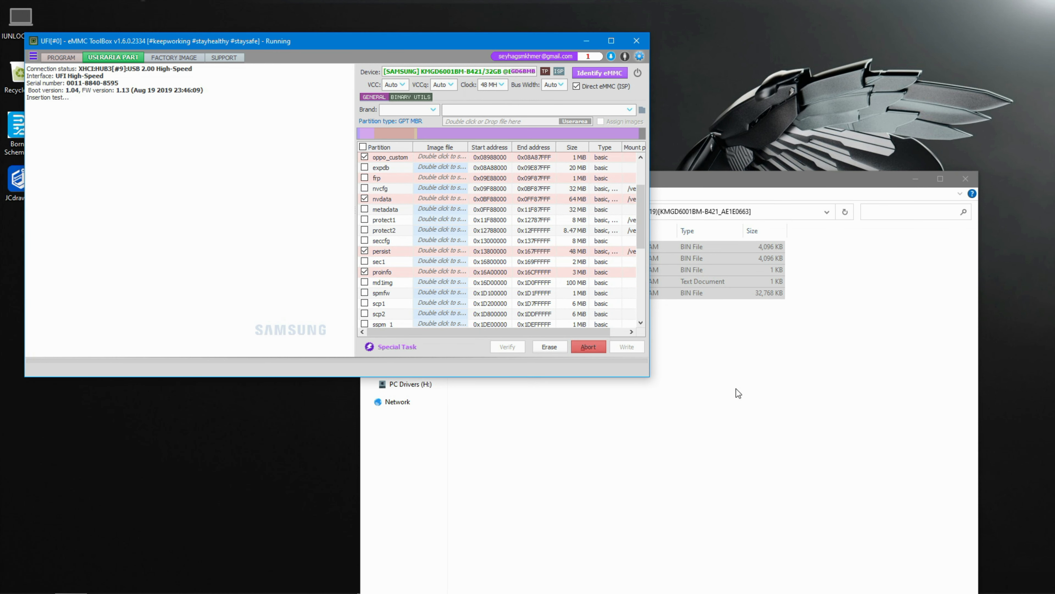
click(736, 389)
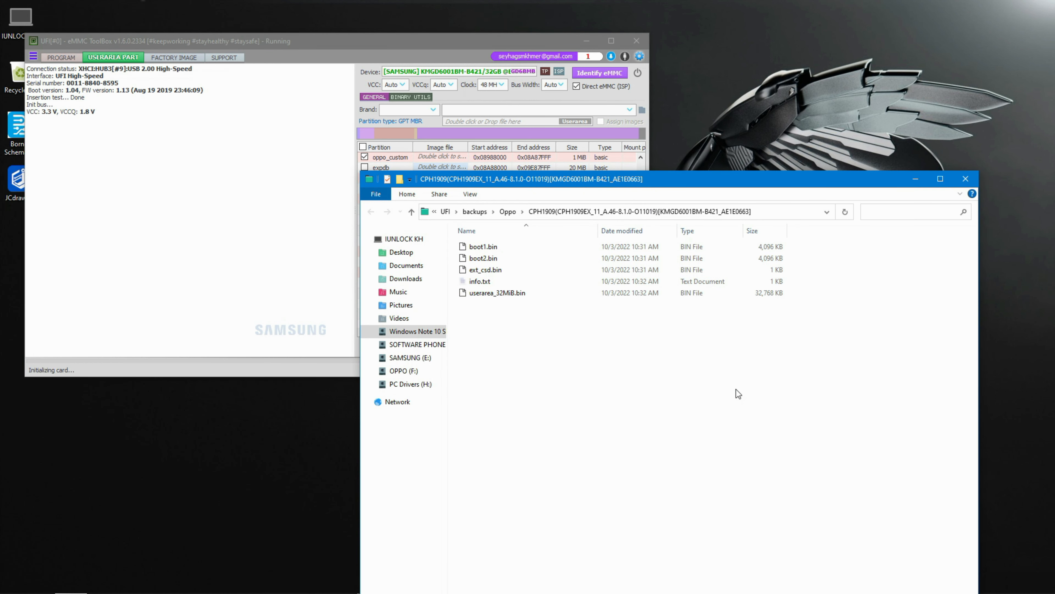
- Bring the ToolBox forward beside the backup folder and open the user_part folder to check the saved partition image
click(348, 351)
drag(316, 351, 197, 363)
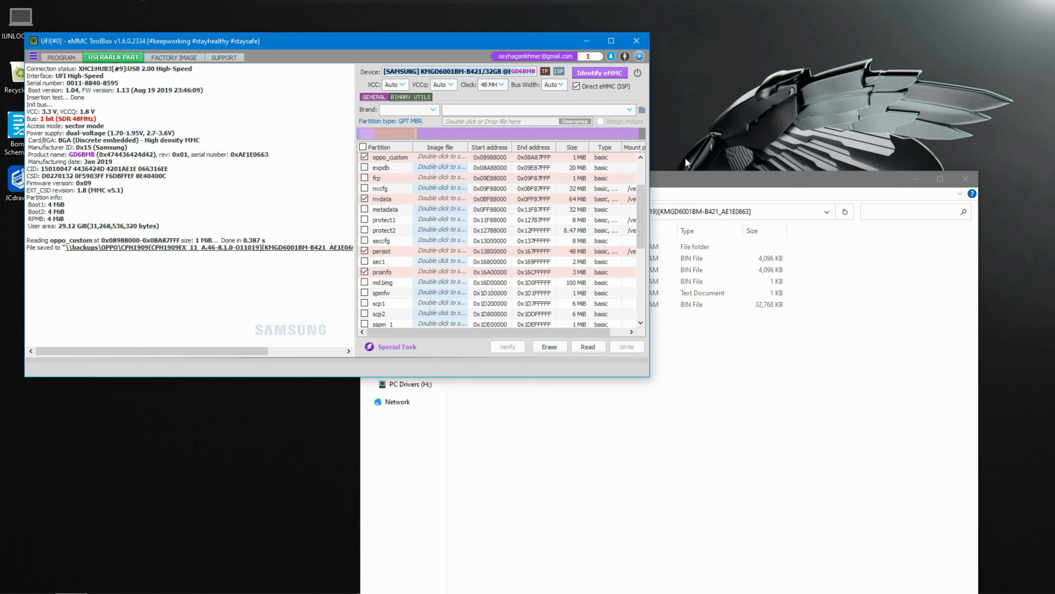
drag(688, 171, 731, 157)
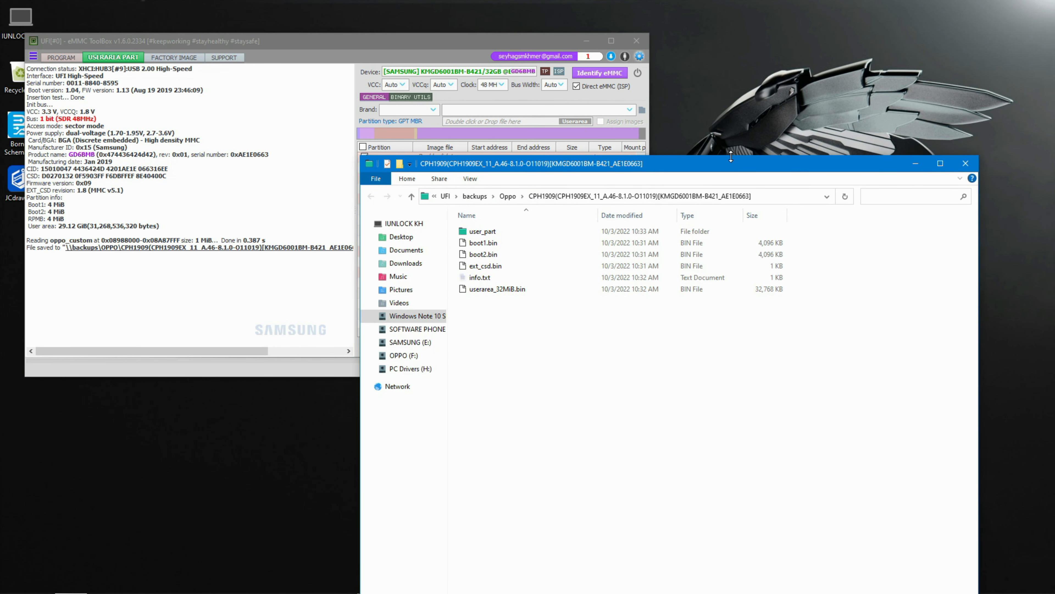
double_click(482, 232)
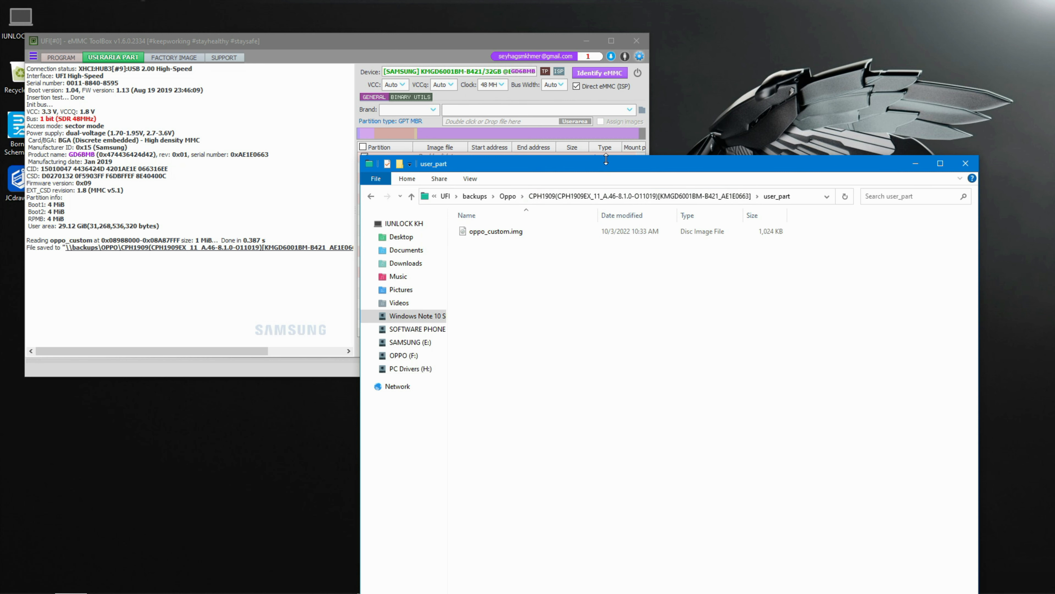
- Read the selected partitions again to back up the remaining checked partitions into user_part
drag(602, 164, 686, 199)
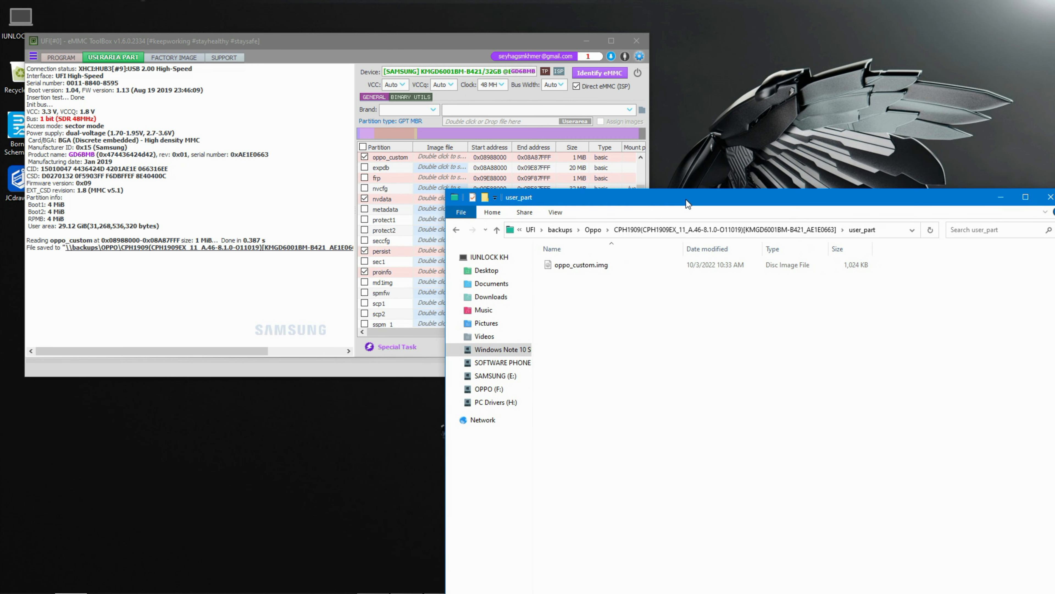
click(221, 309)
click(587, 346)
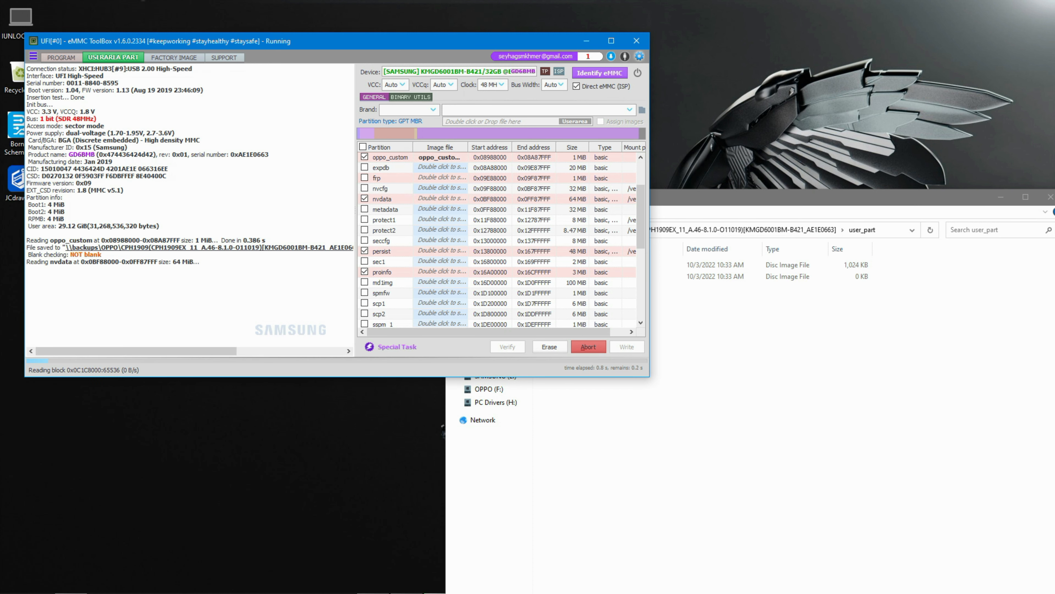
- Watch the partition images appear in the user_part folder while the read runs
drag(683, 204, 716, 177)
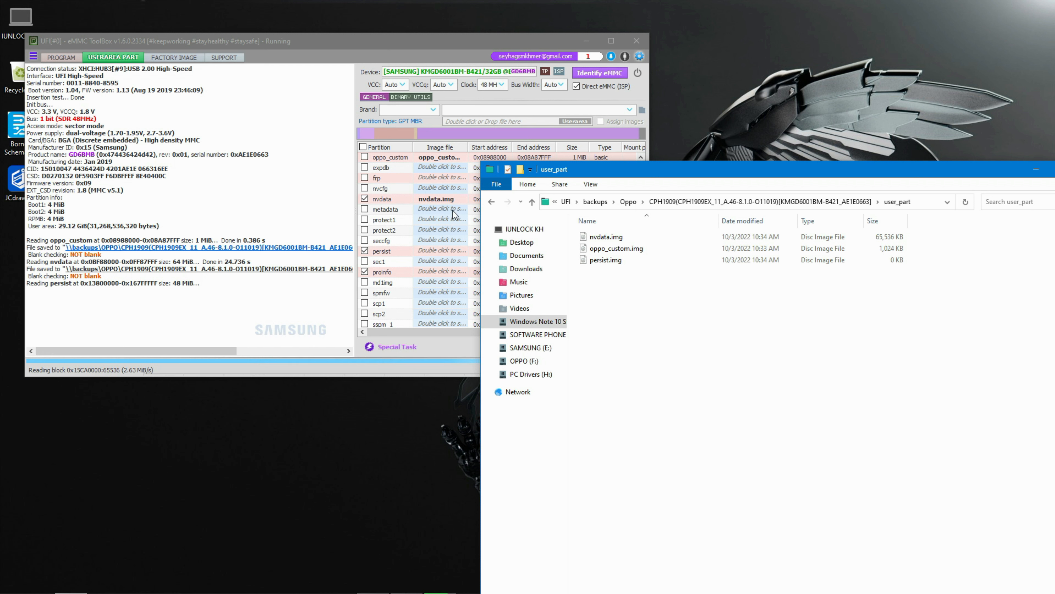
drag(702, 171, 768, 43)
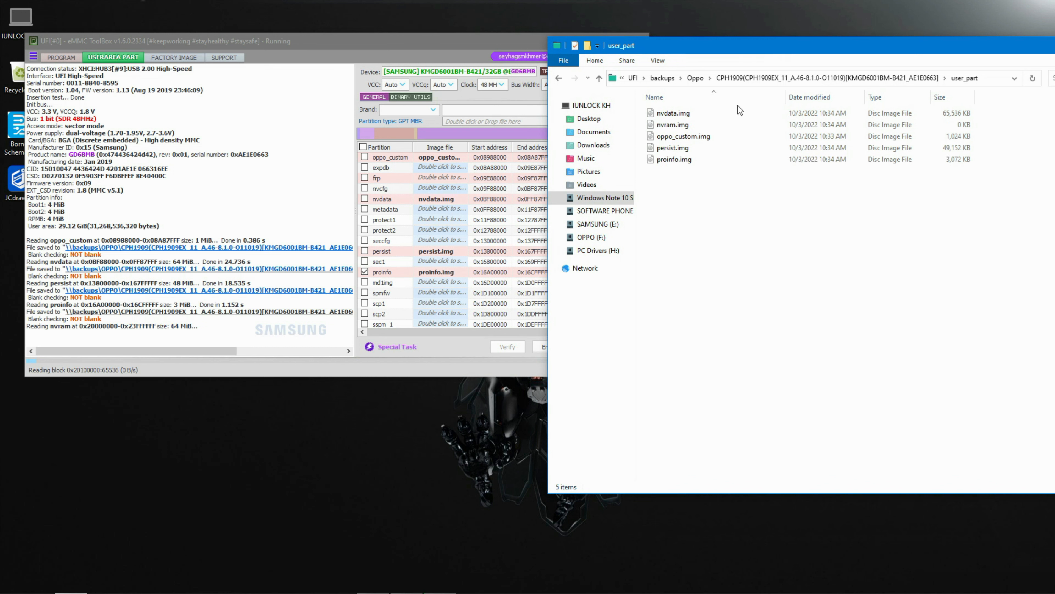
right_click(153, 495)
click(191, 400)
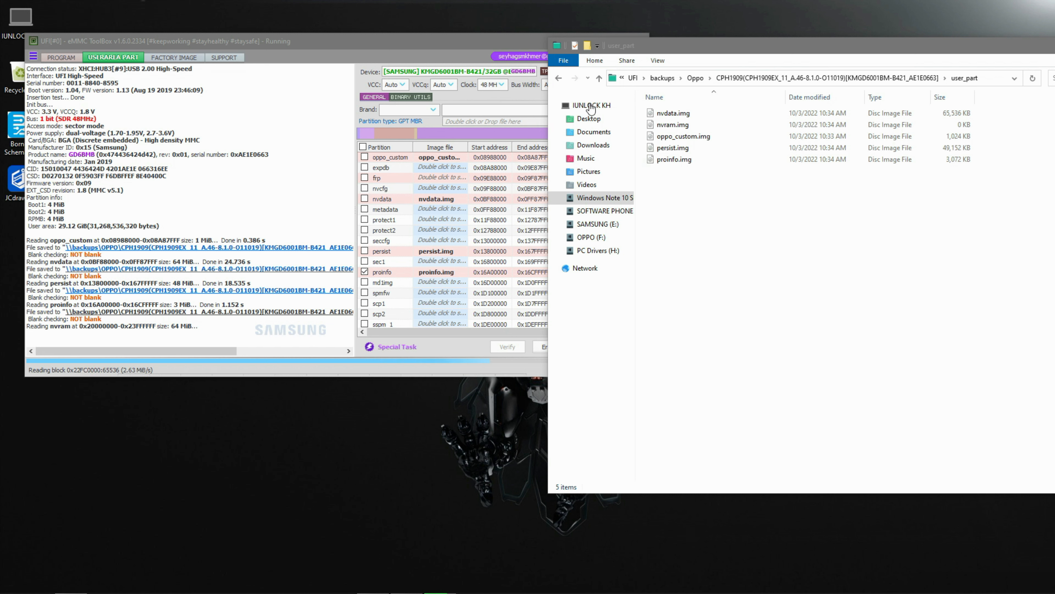
right_click(254, 545)
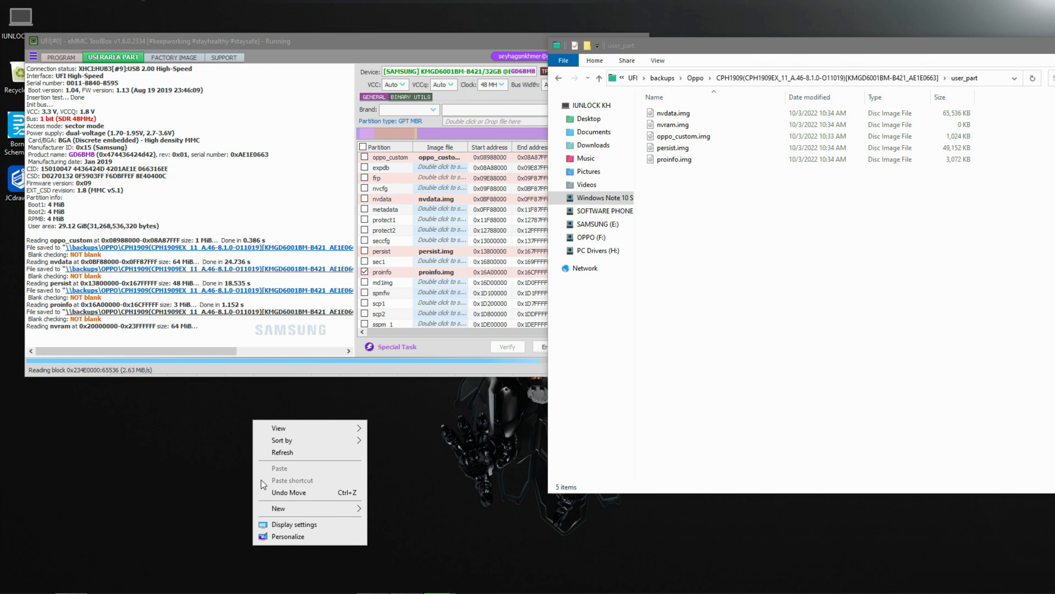
click(278, 454)
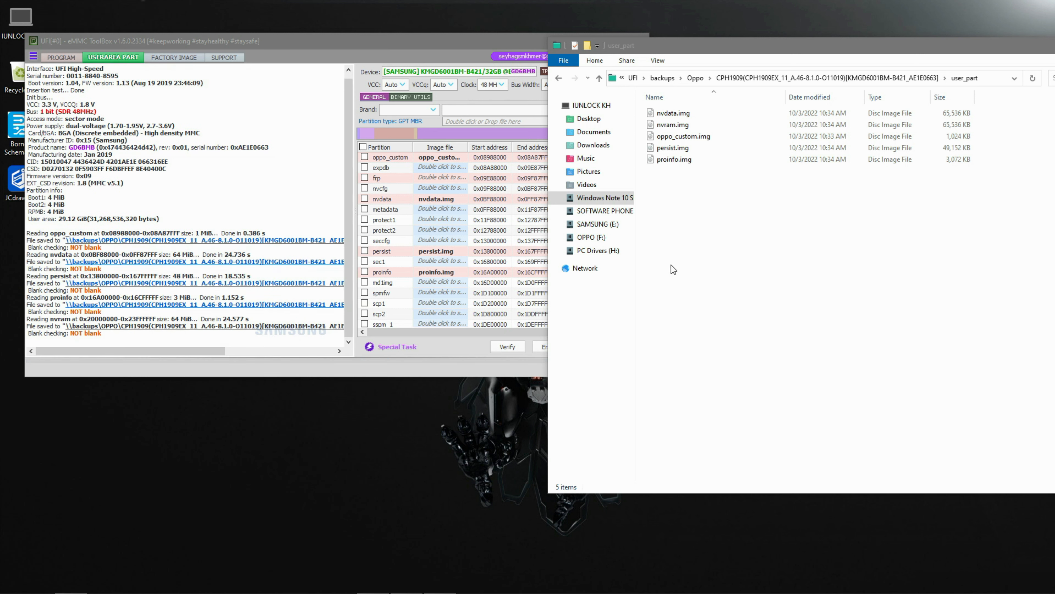
- Select all saved partition images in the user_part folder to check their combined size, then close the folder
drag(655, 190, 676, 108)
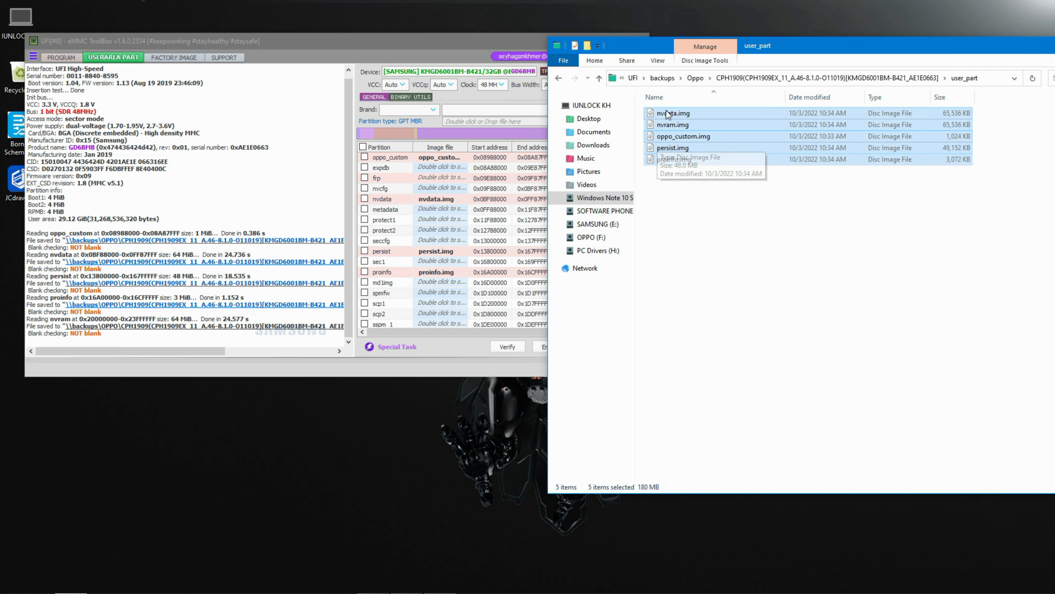
click(364, 47)
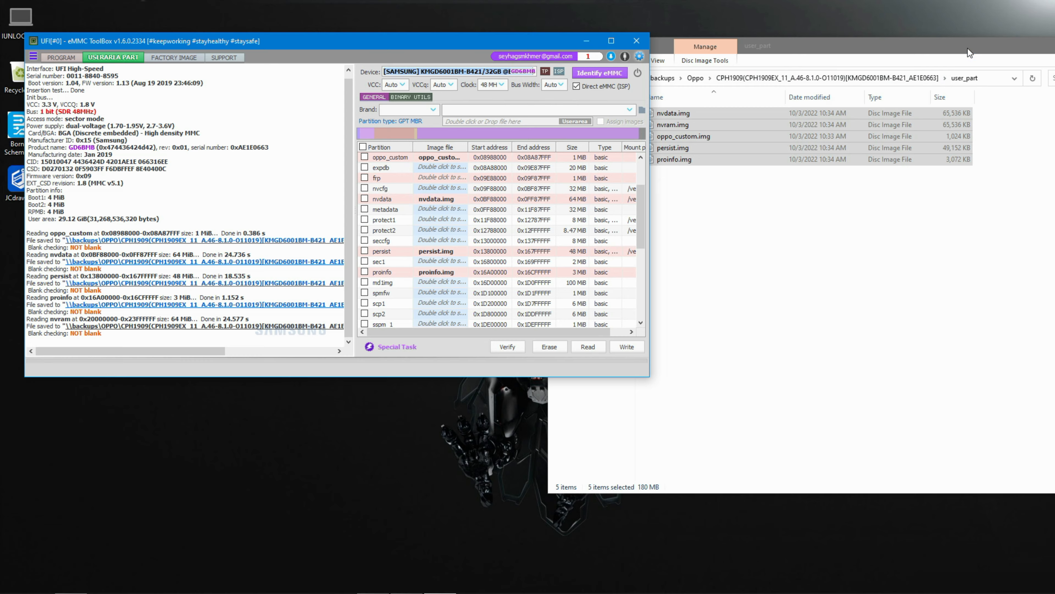
drag(969, 50, 643, 82)
click(829, 79)
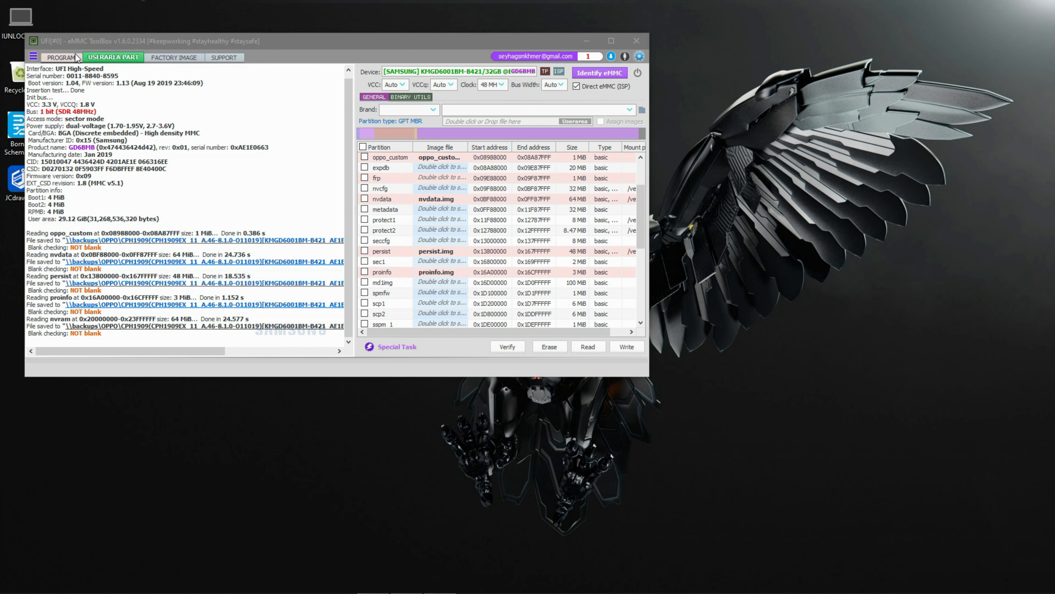
- Switch to the Program view and dump the eMMC firmware with Read eMMC Fw
click(61, 56)
right_click(731, 141)
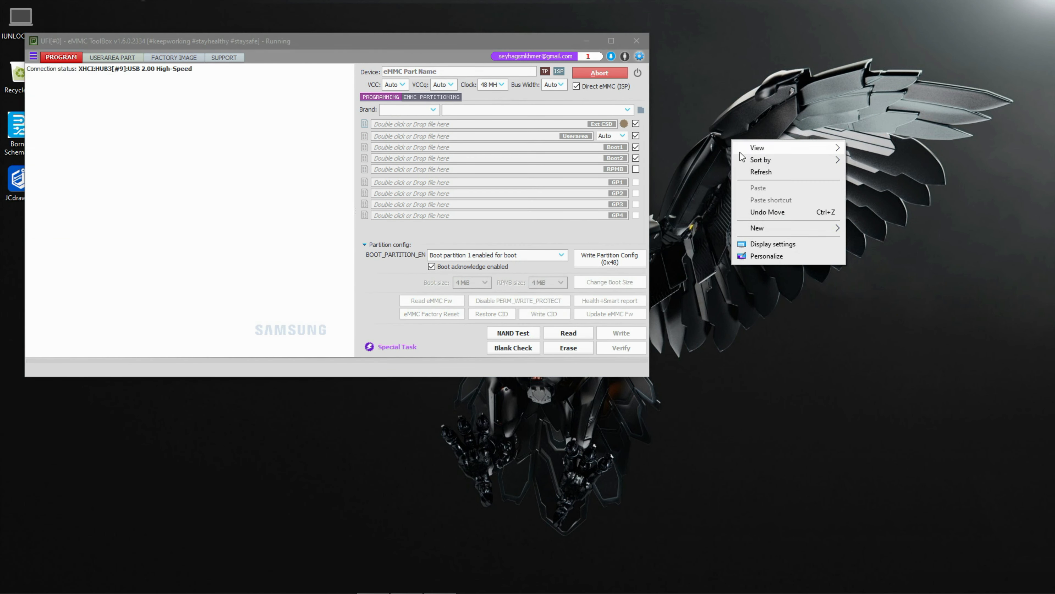
click(748, 172)
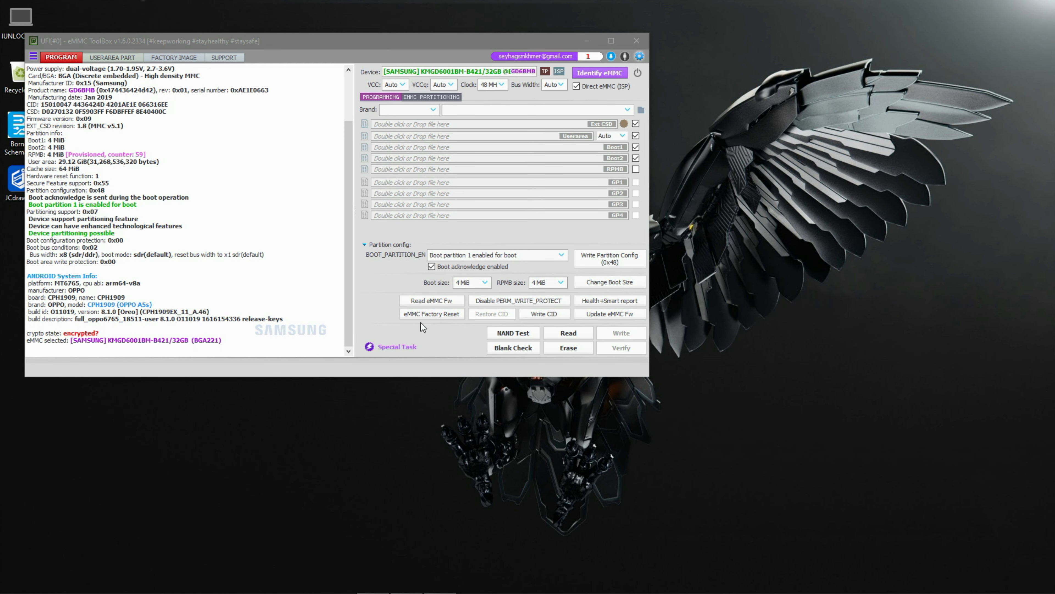
click(432, 299)
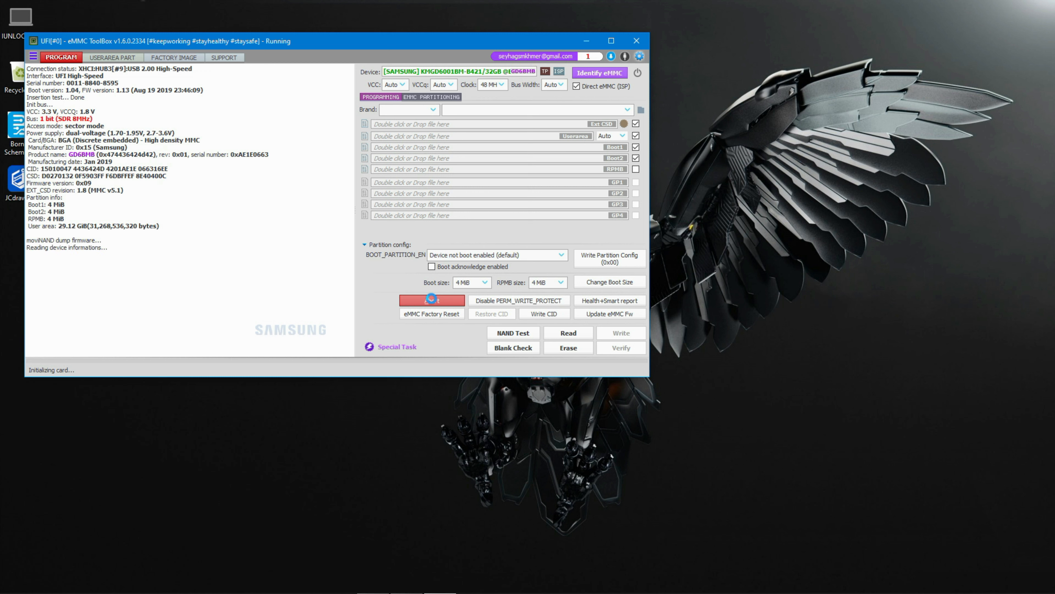
right_click(684, 237)
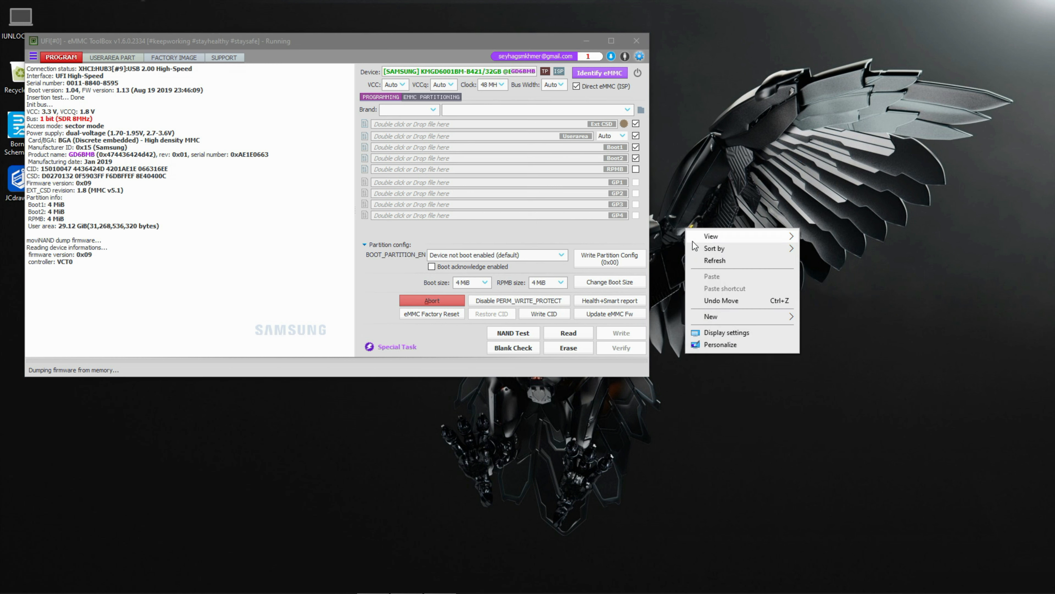
key(Escape)
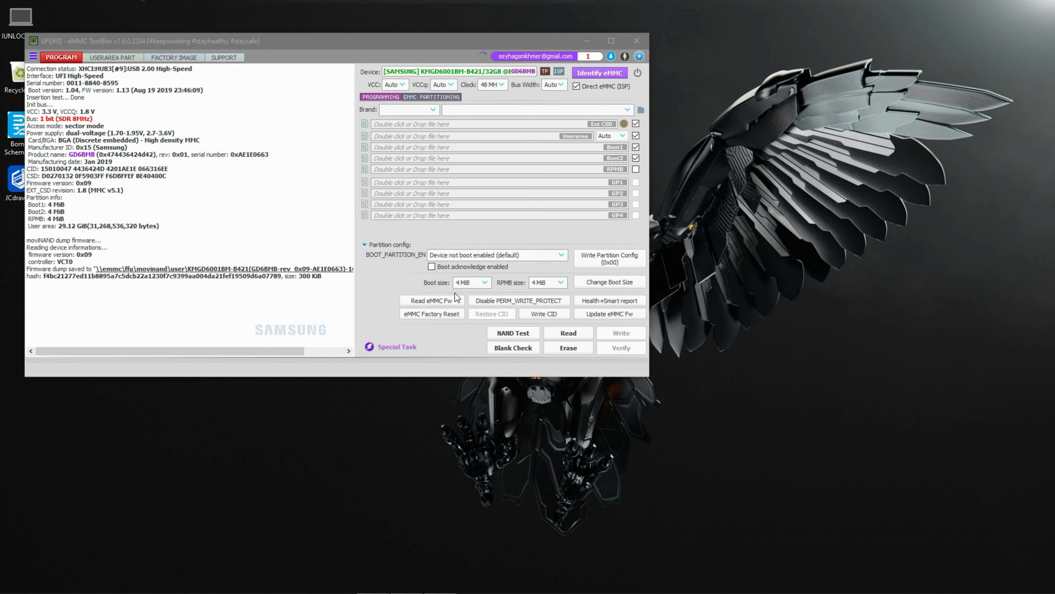
- Open the firmware dump folder from the log link to check the saved FFU file
click(273, 271)
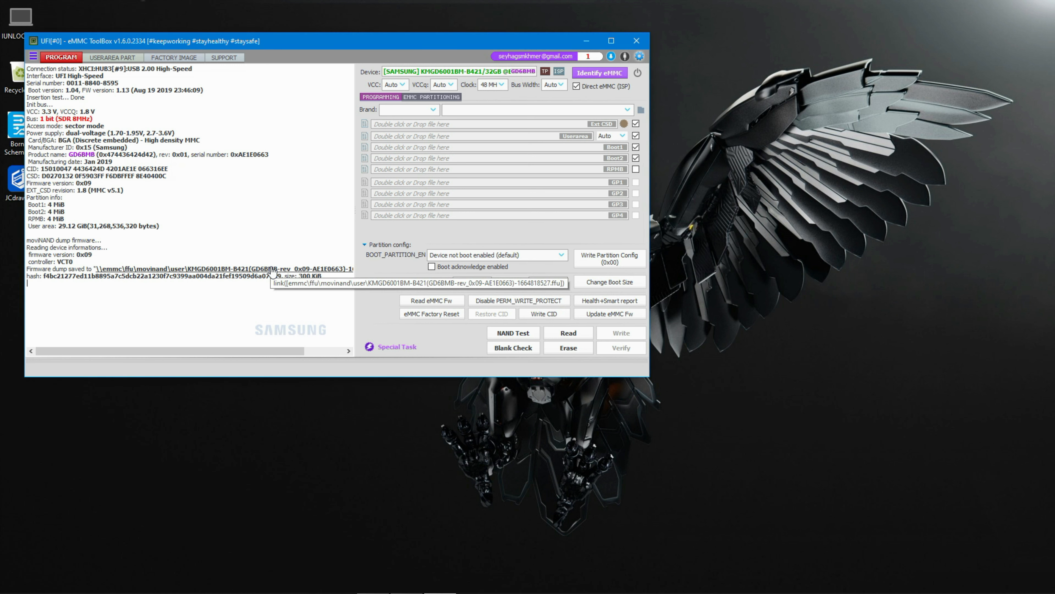
click(273, 271)
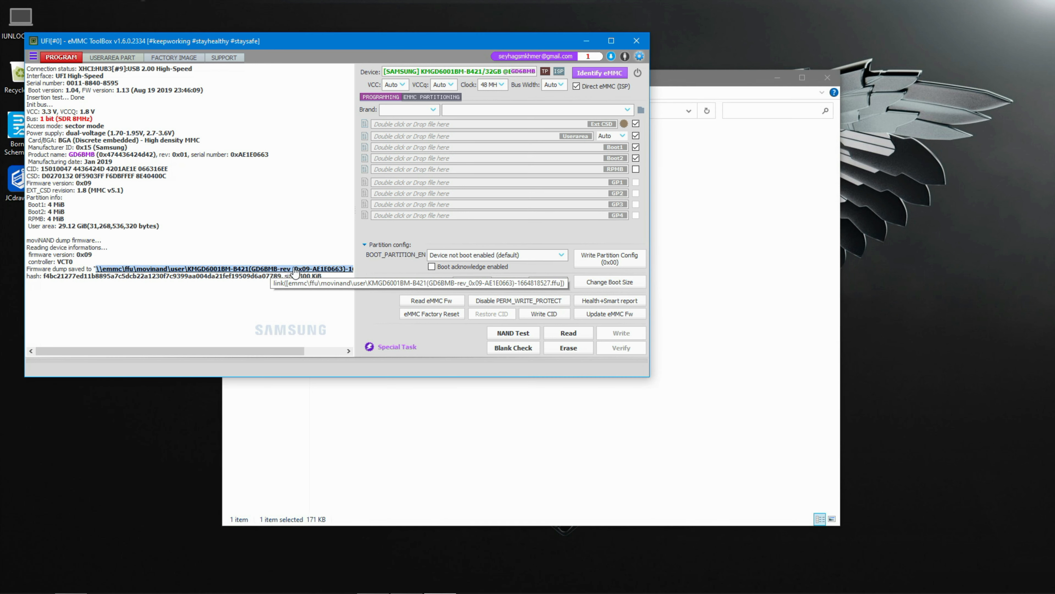
drag(681, 85, 490, 381)
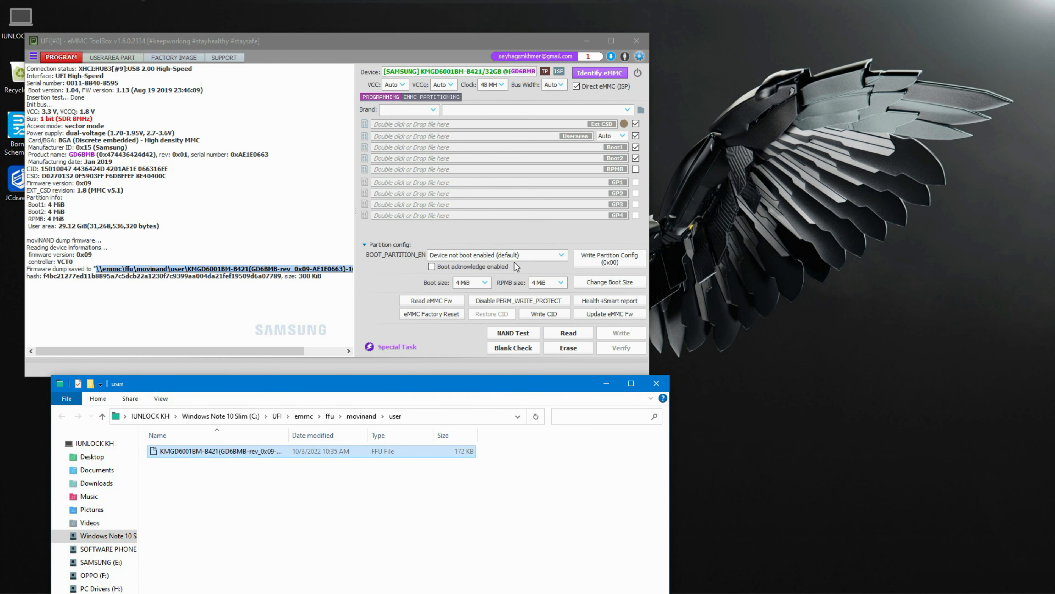
- Run eMMC Factory Reset on the chip and confirm the erase warning
click(440, 40)
drag(439, 37, 437, 22)
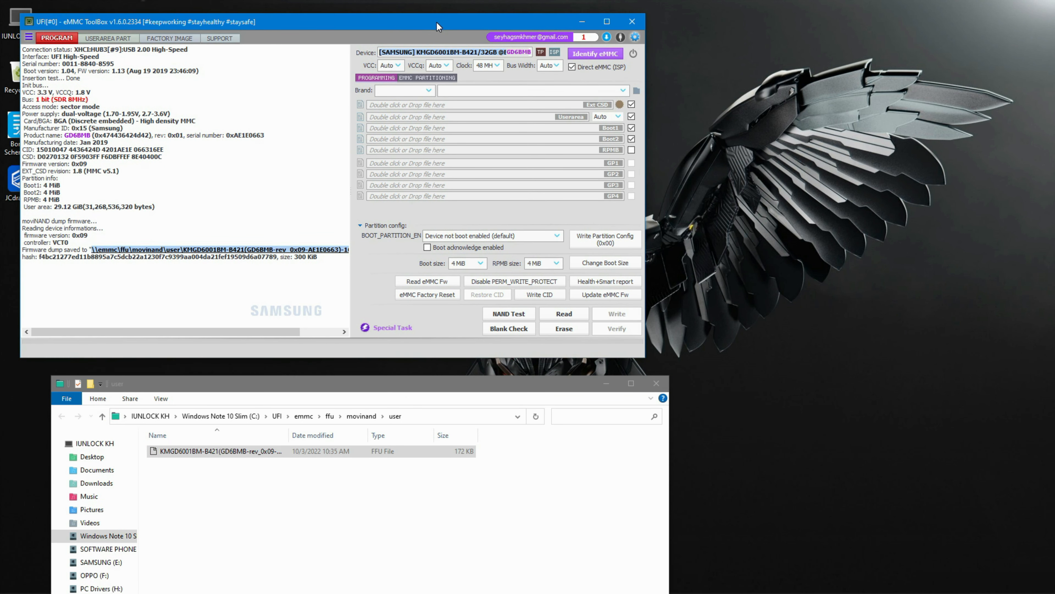
click(755, 221)
right_click(755, 221)
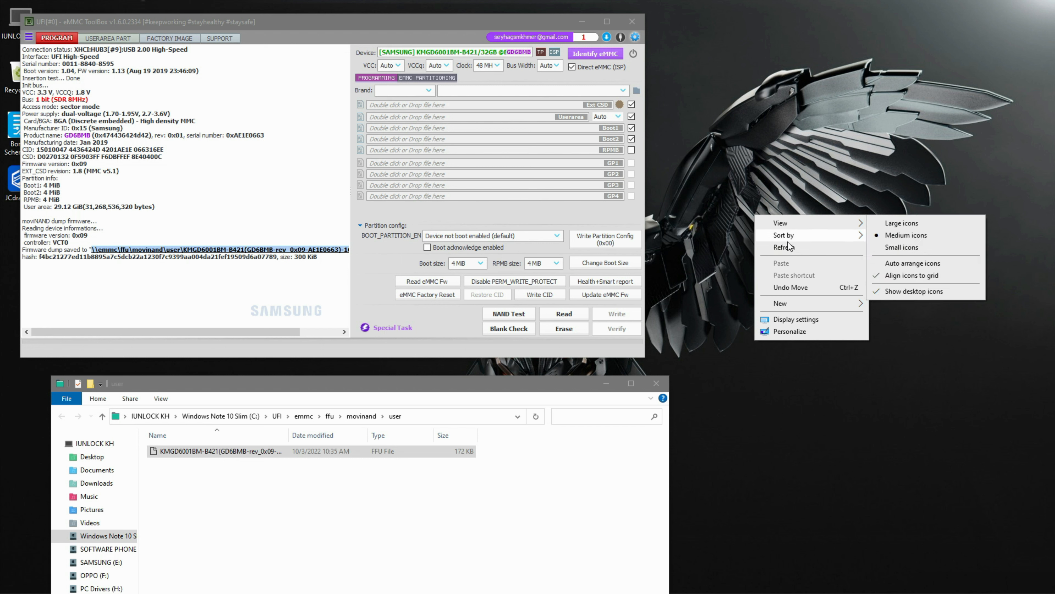
click(798, 249)
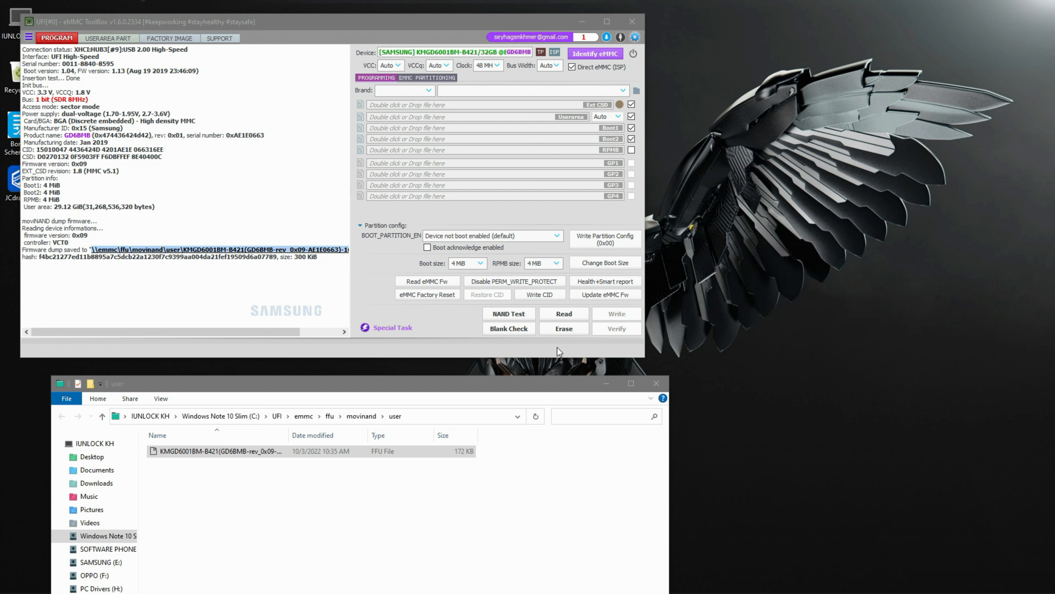
click(415, 297)
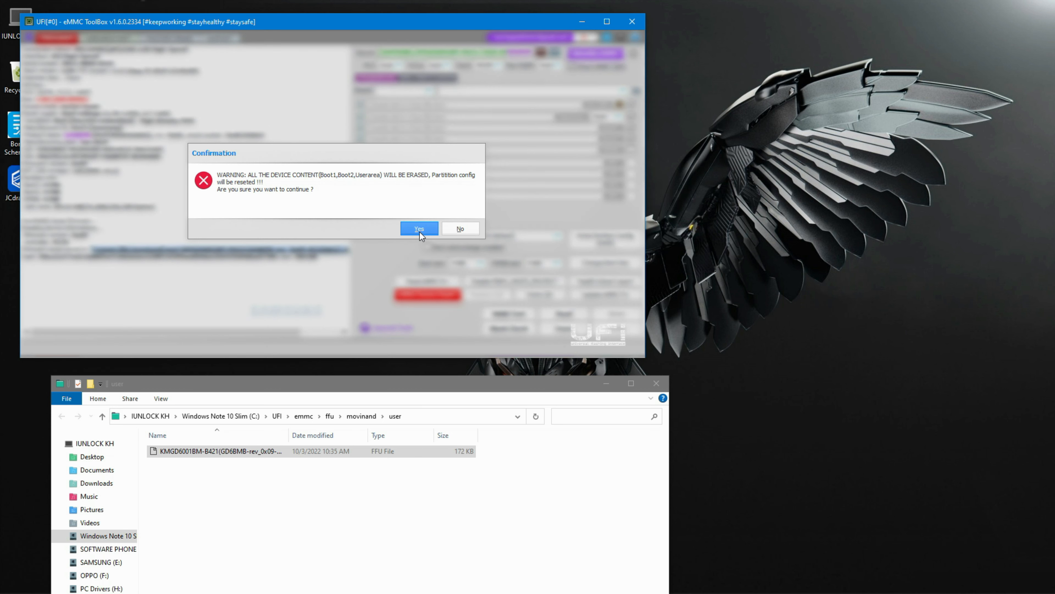
click(419, 230)
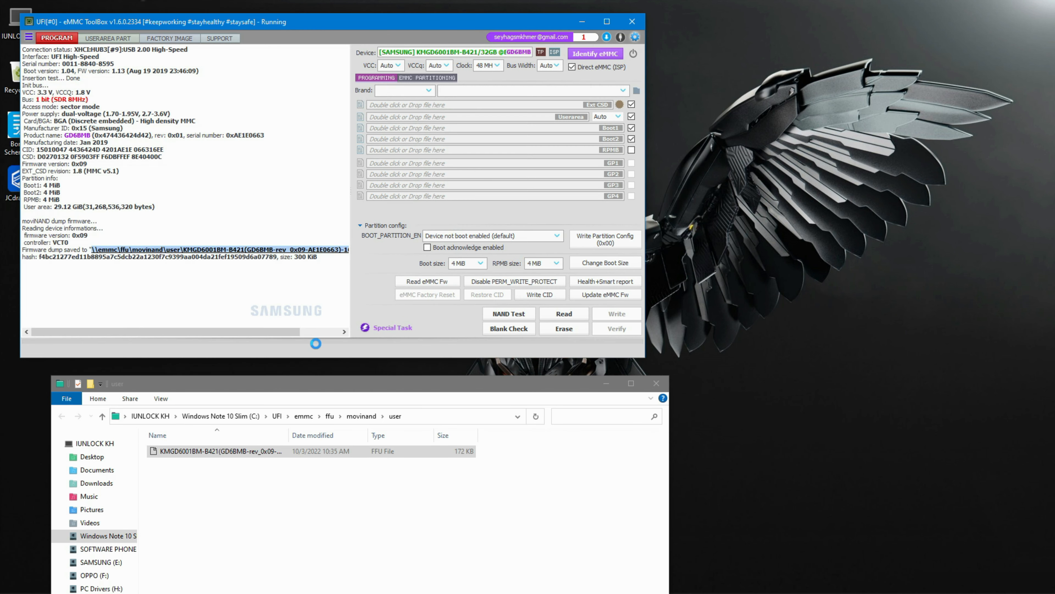
- Select the factory reset lines in the log to review them
right_click(749, 127)
click(764, 165)
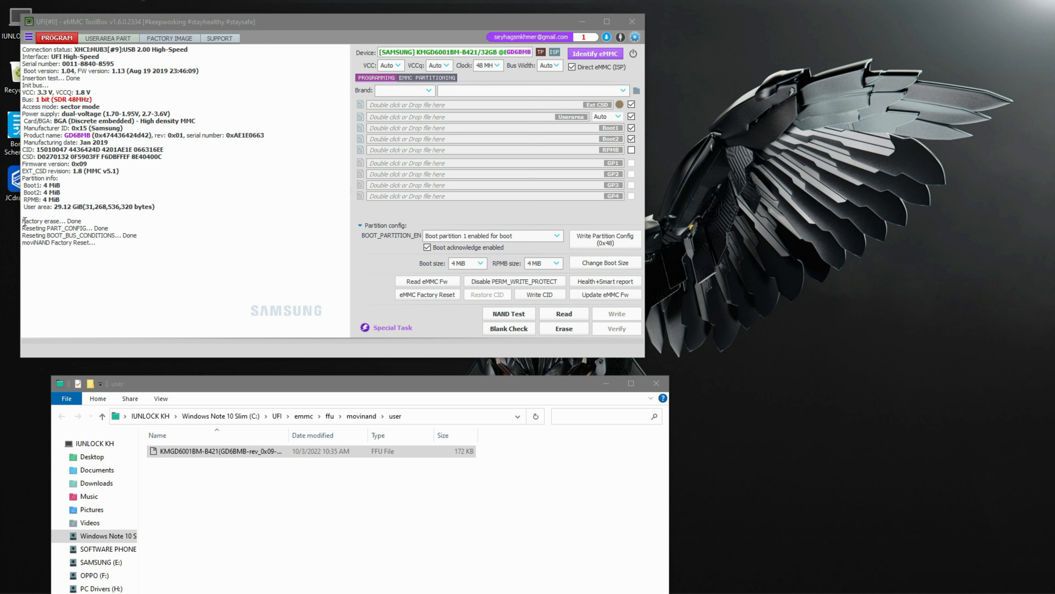
click(43, 239)
mouse_move(24, 216)
mouse_down()
mouse_move(79, 232)
mouse_move(53, 252)
mouse_up()
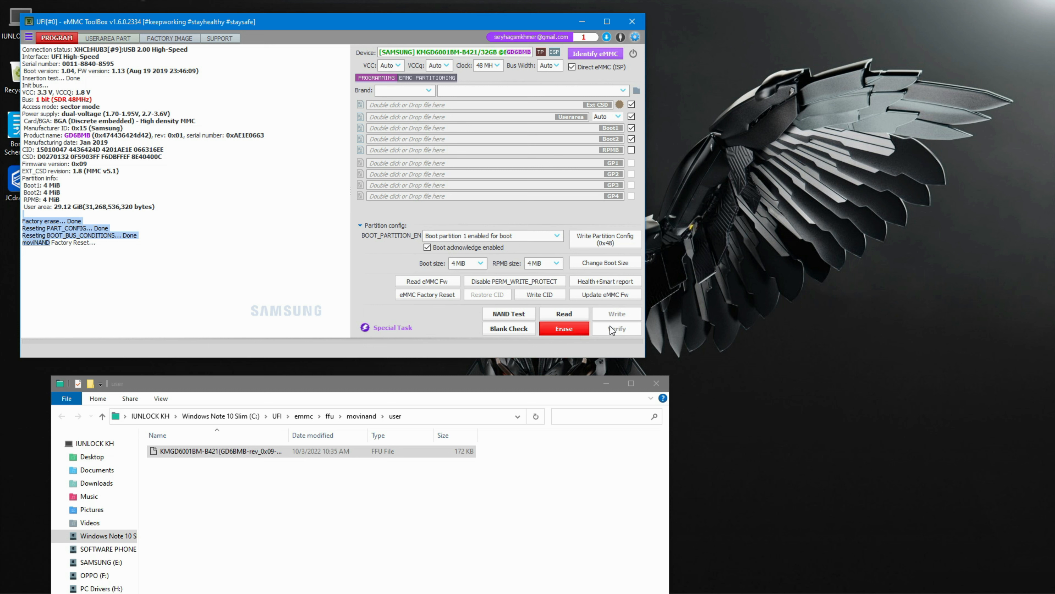
right_click(716, 176)
click(743, 207)
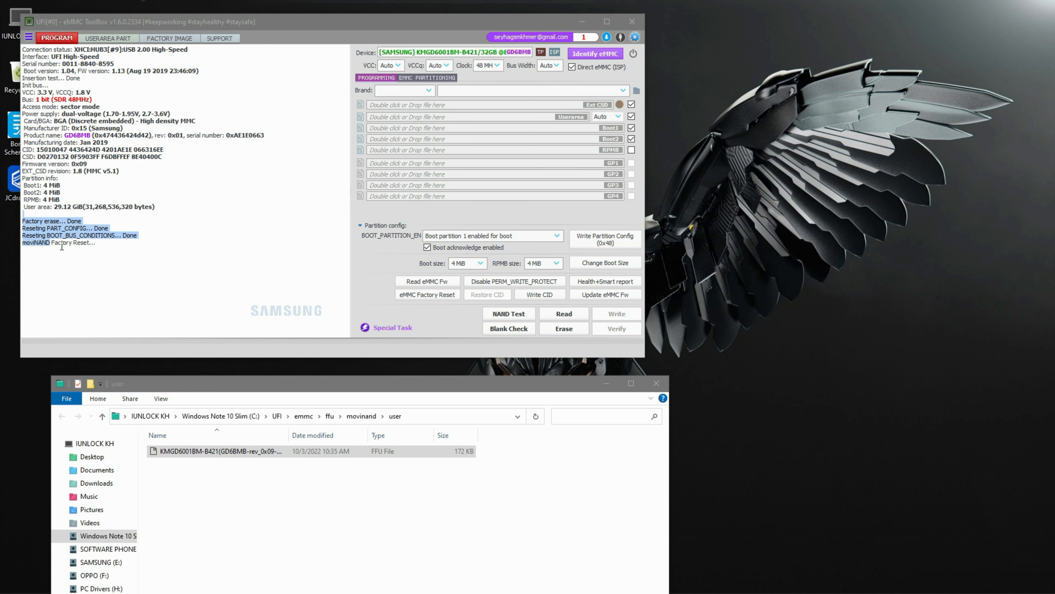
click(105, 249)
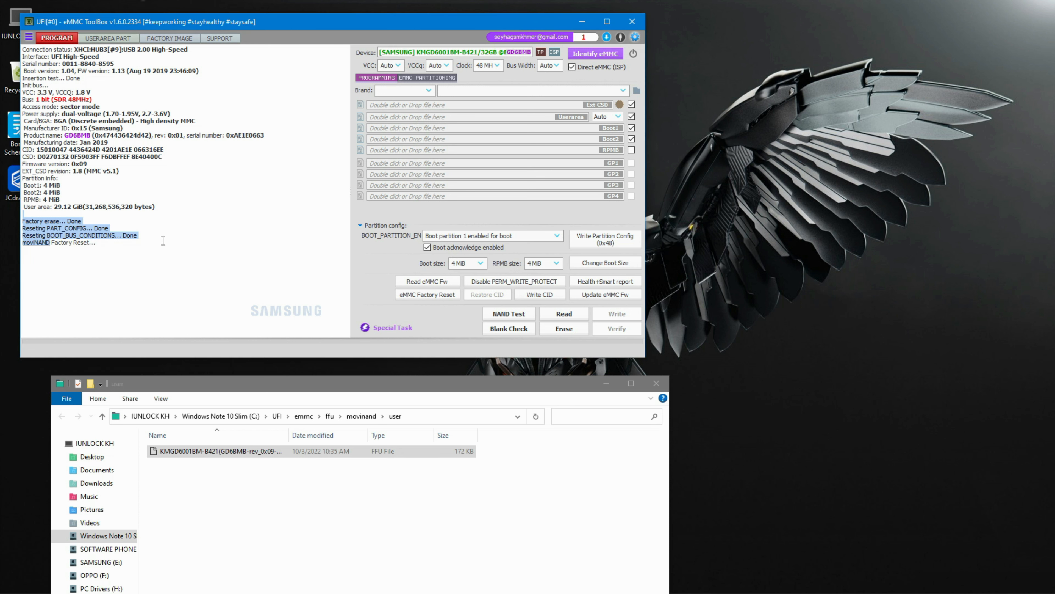
click(175, 285)
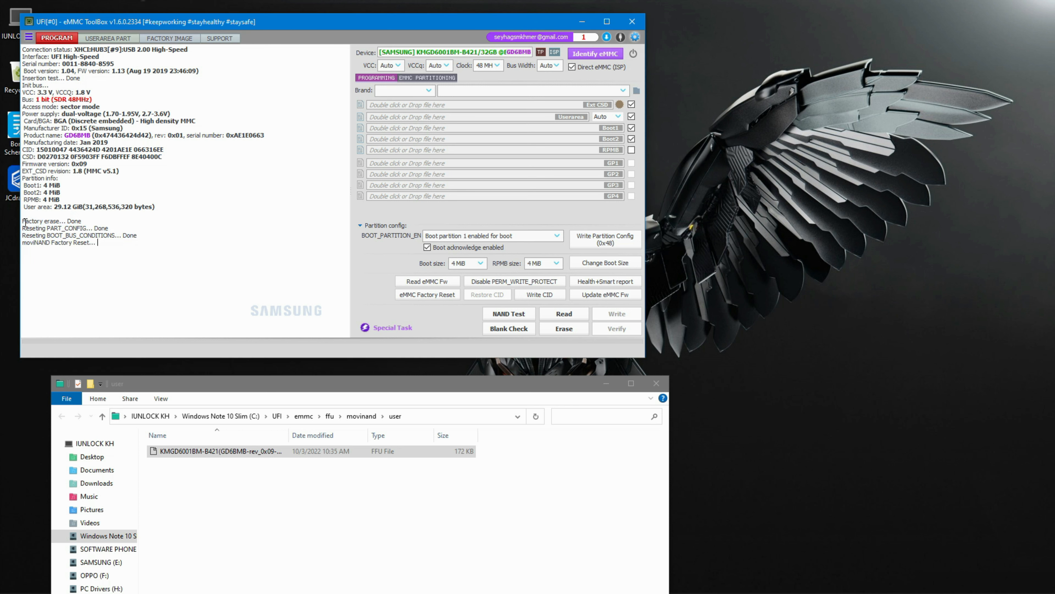
drag(24, 218, 100, 261)
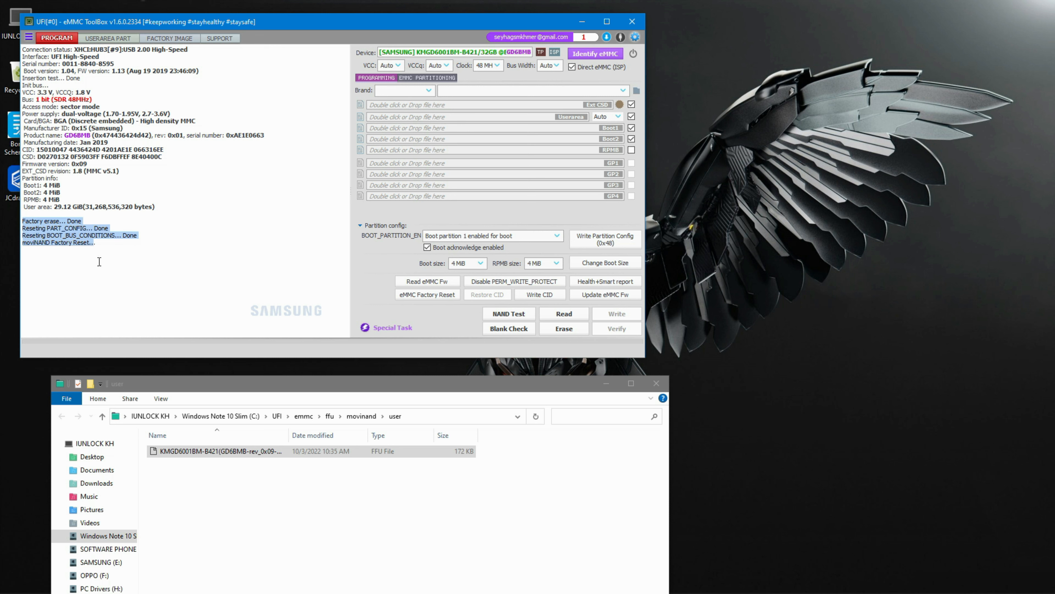
- Identify the eMMC again and switch to the user area partition view
click(597, 54)
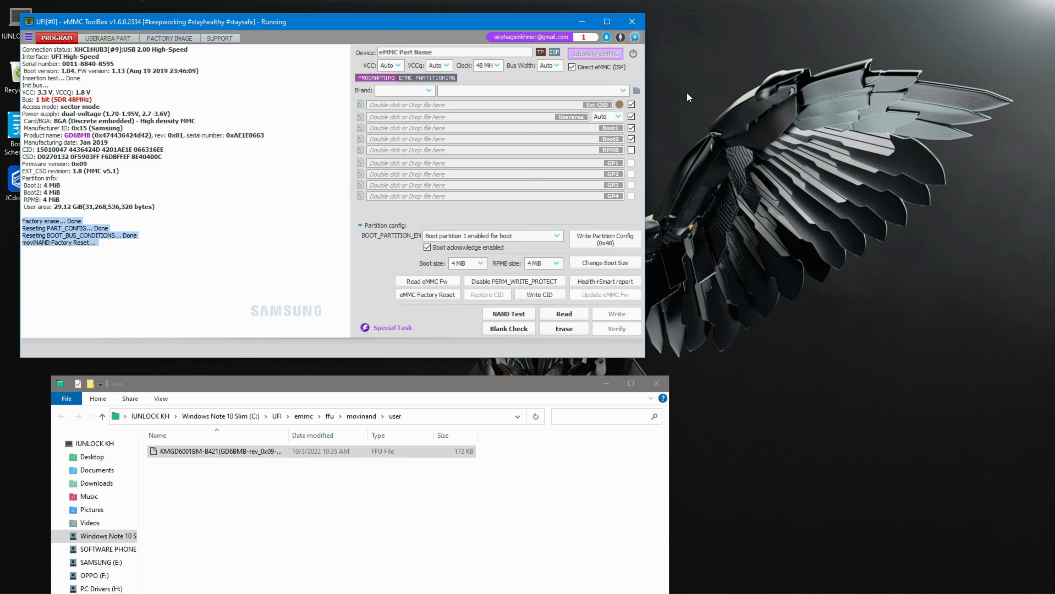
right_click(745, 78)
click(774, 107)
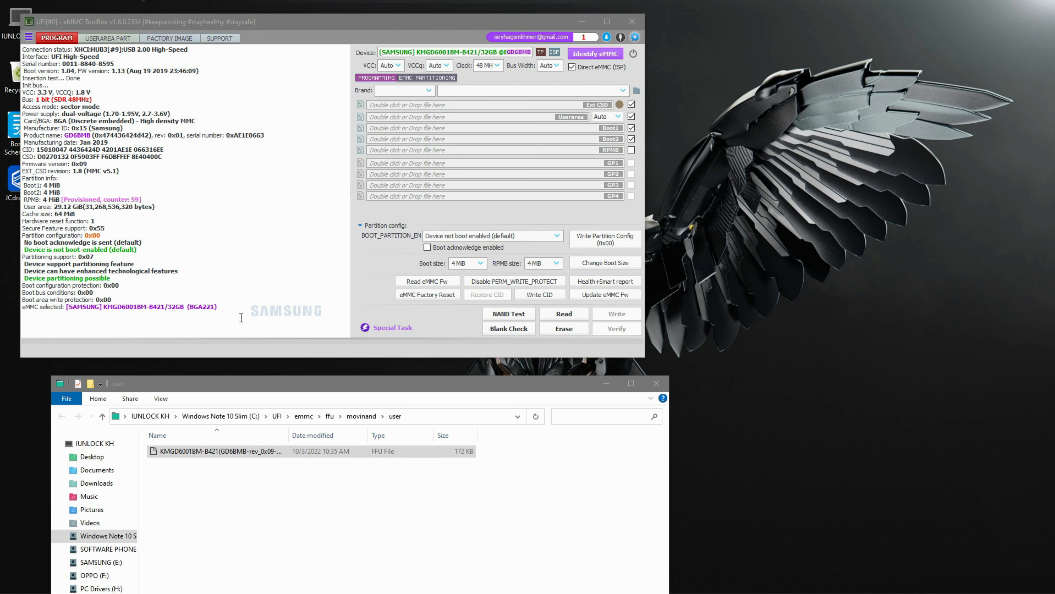
click(109, 39)
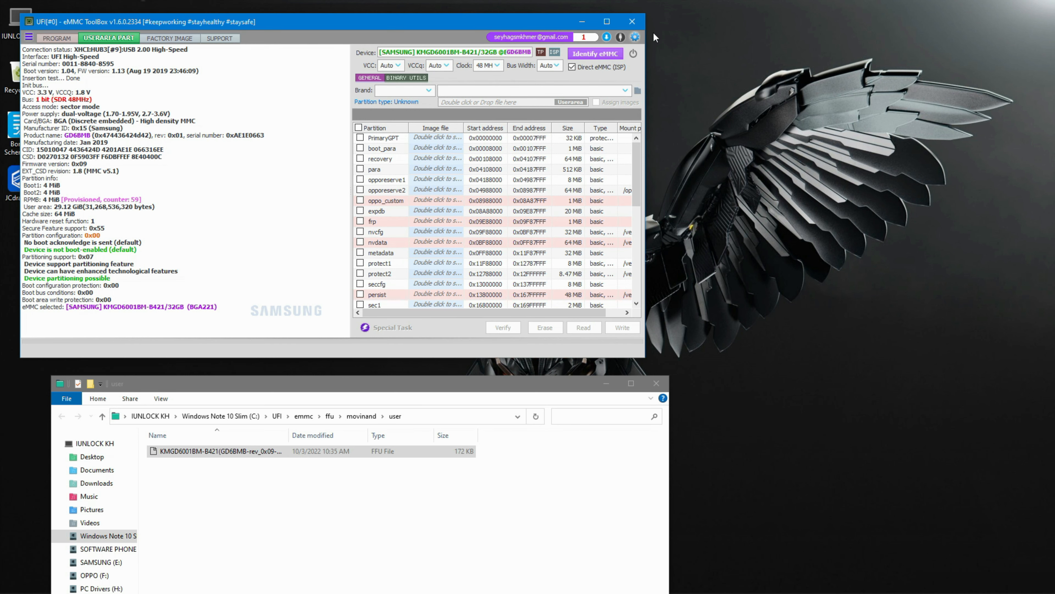
- Restart eMMC ToolBox, accept the eMMC directory migration, and close the settings dialog
click(632, 21)
click(12, 582)
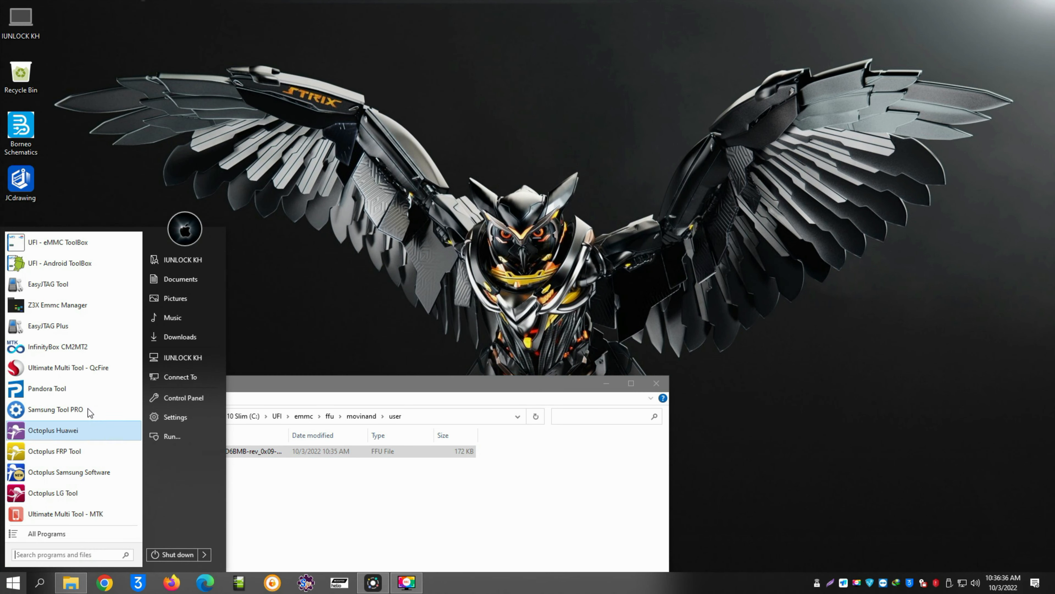
click(50, 246)
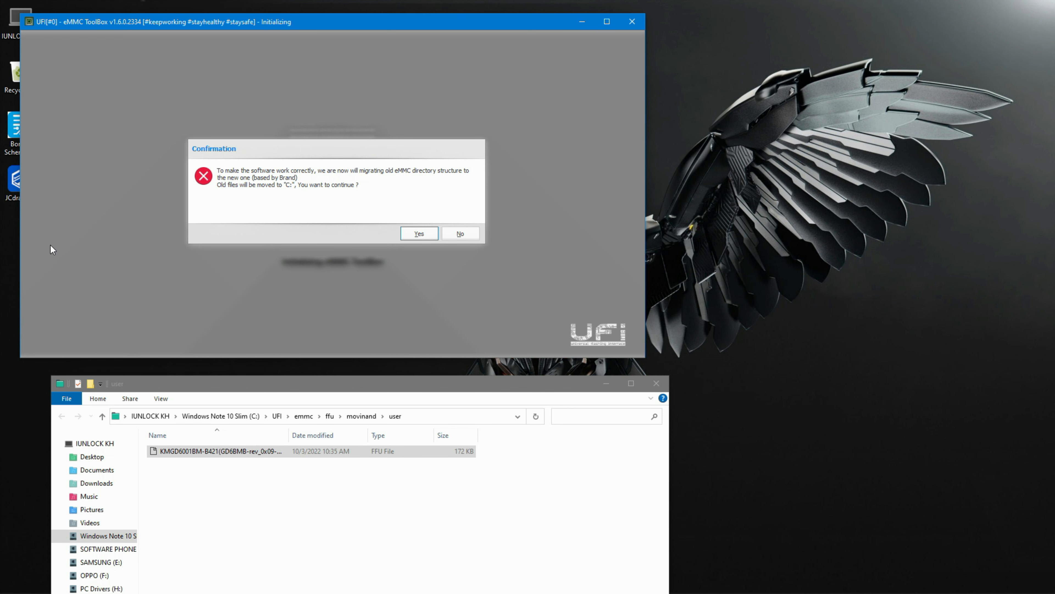
click(423, 236)
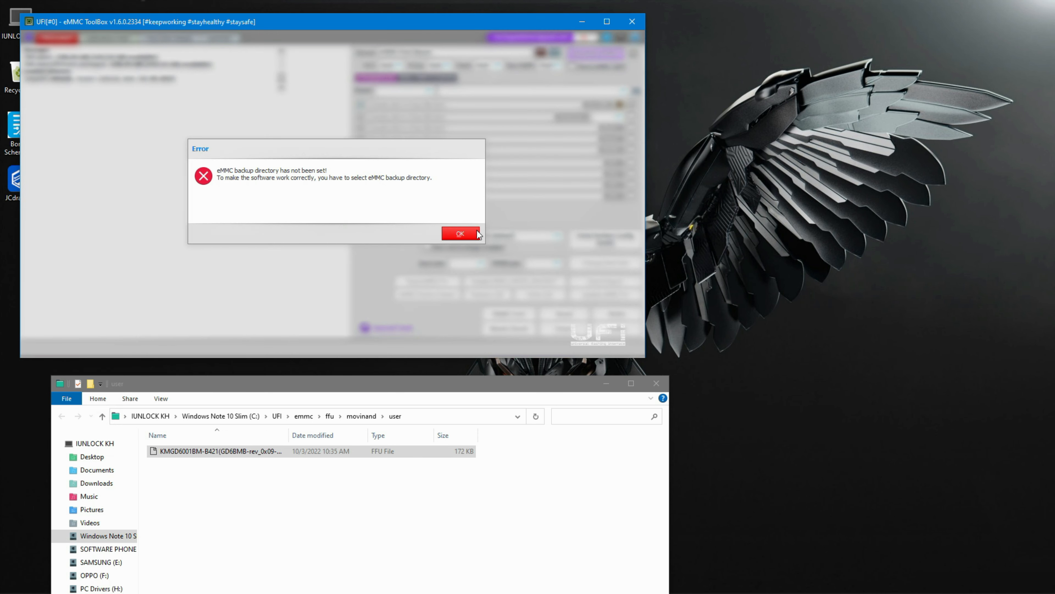
click(475, 235)
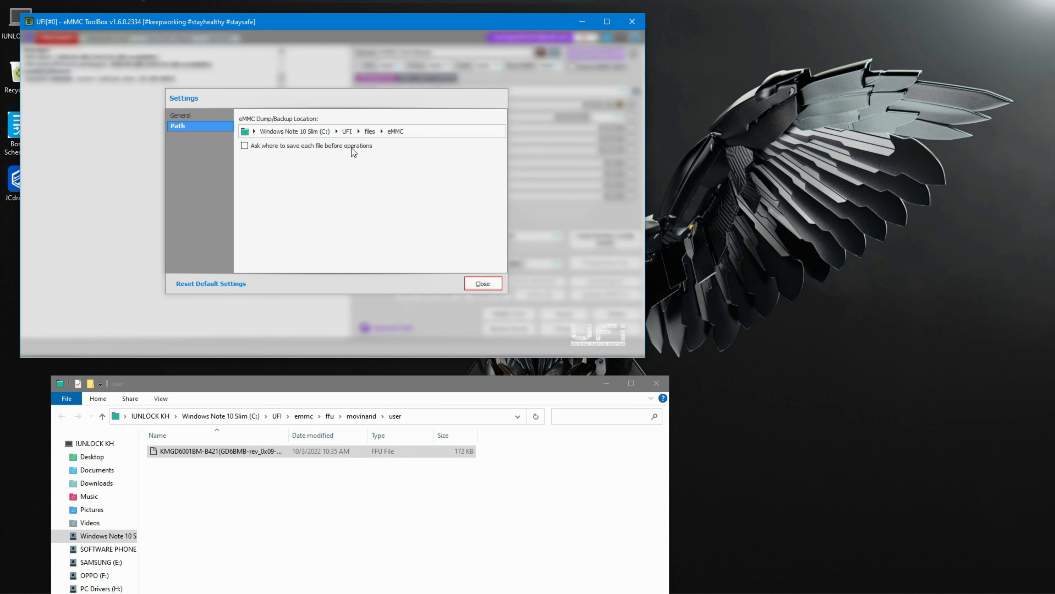
click(483, 283)
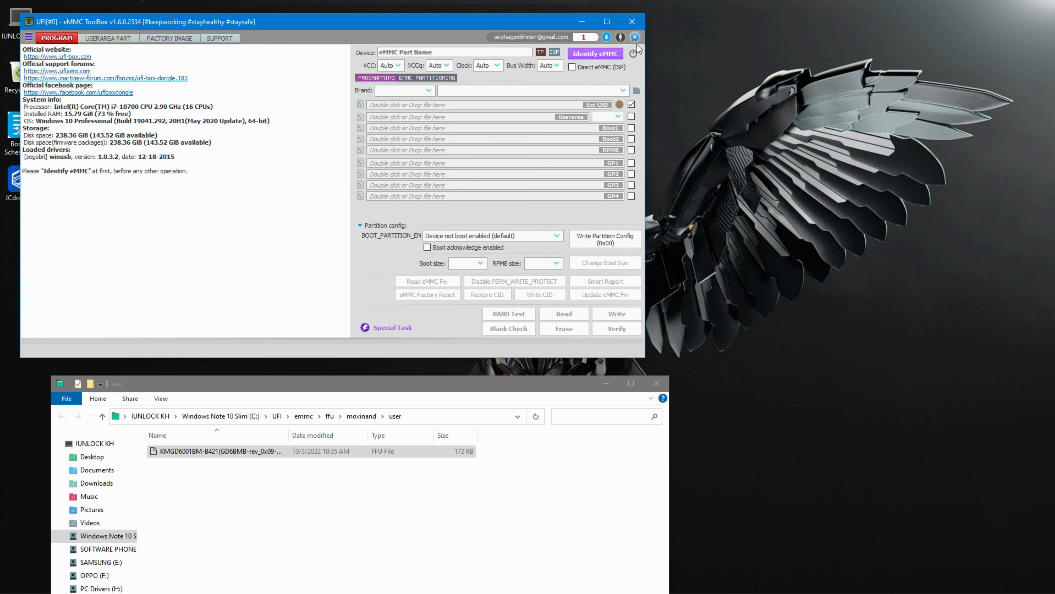
- Identify the eMMC chip
click(587, 53)
right_click(796, 100)
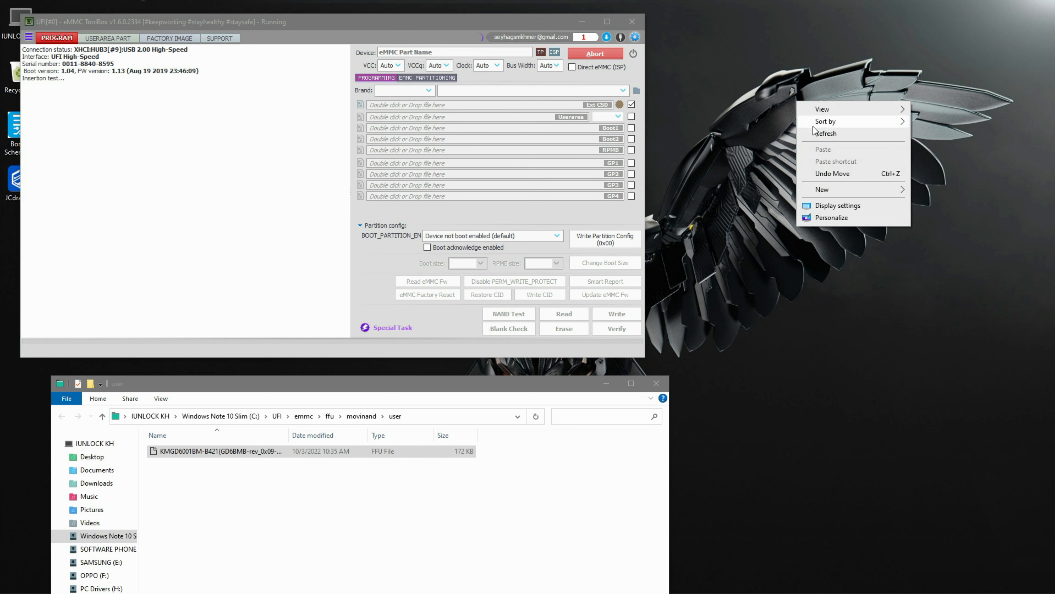
click(817, 131)
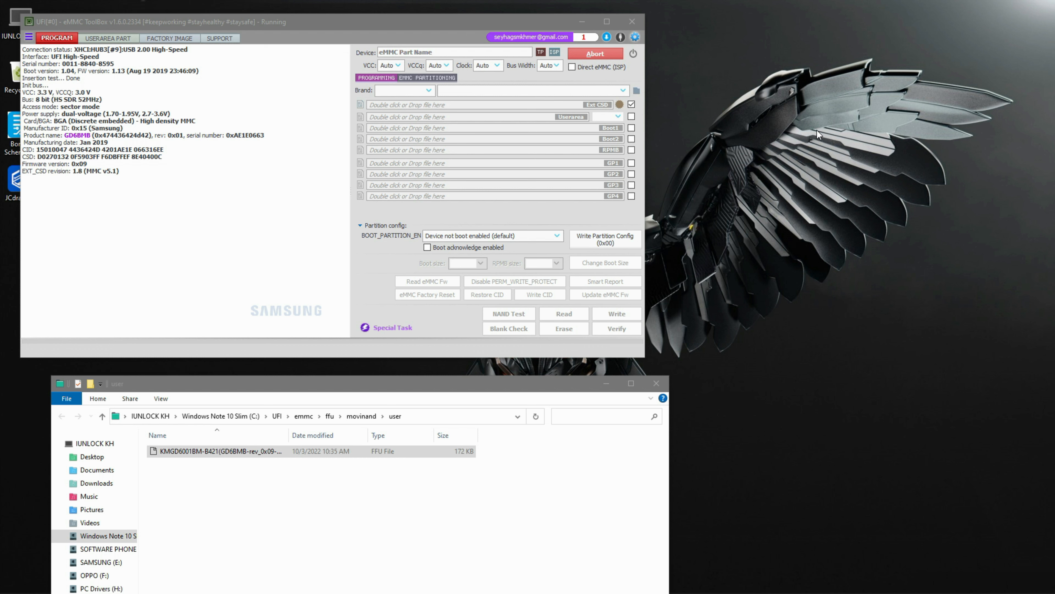
right_click(790, 144)
click(795, 155)
right_click(752, 92)
click(771, 124)
right_click(753, 100)
click(773, 127)
right_click(748, 94)
click(775, 126)
right_click(708, 150)
click(720, 183)
right_click(720, 152)
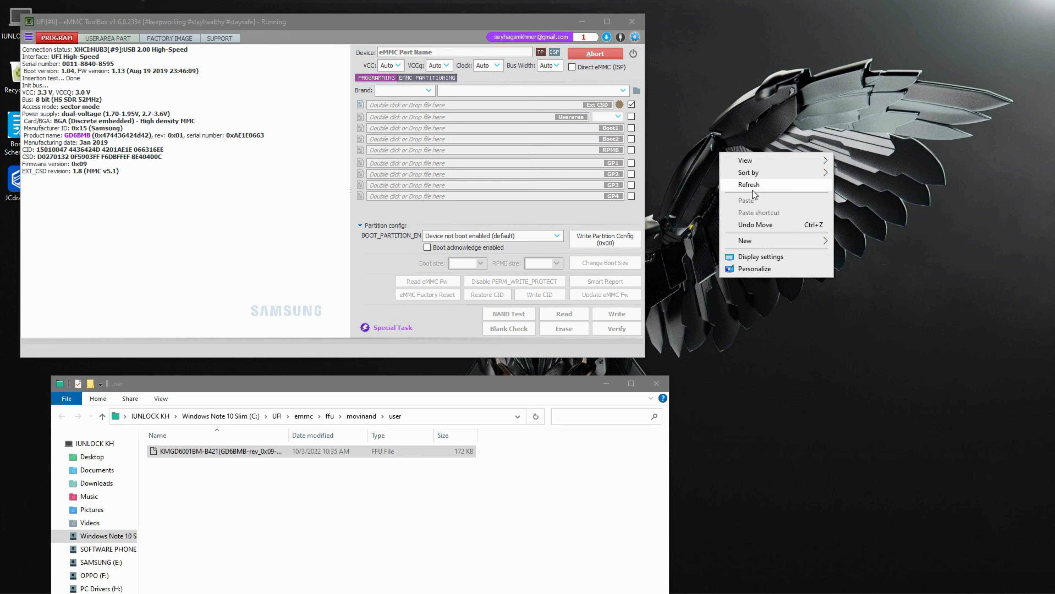
click(752, 189)
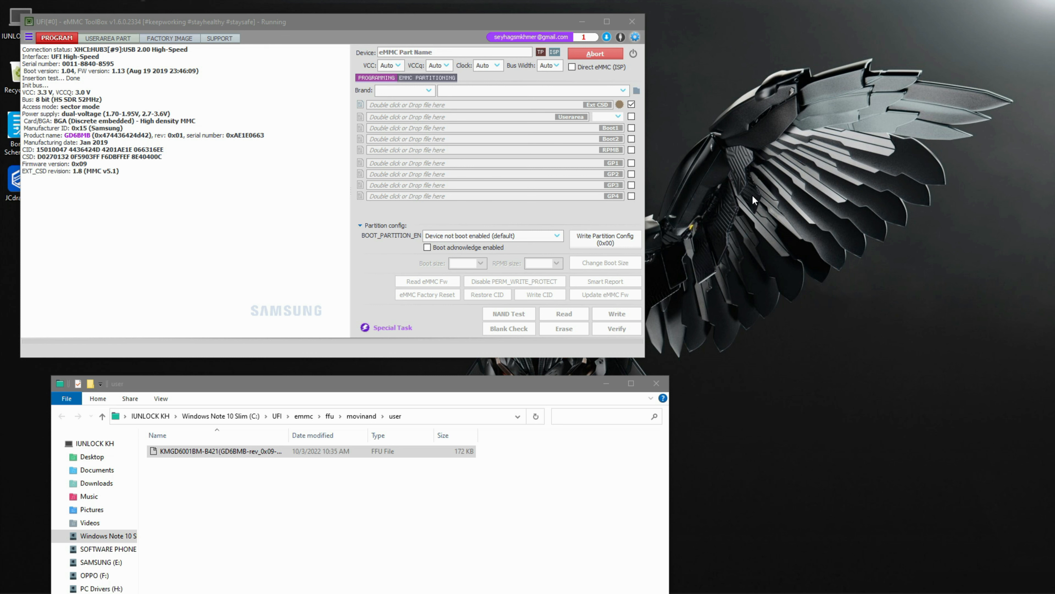
right_click(757, 156)
click(772, 190)
right_click(760, 160)
click(775, 193)
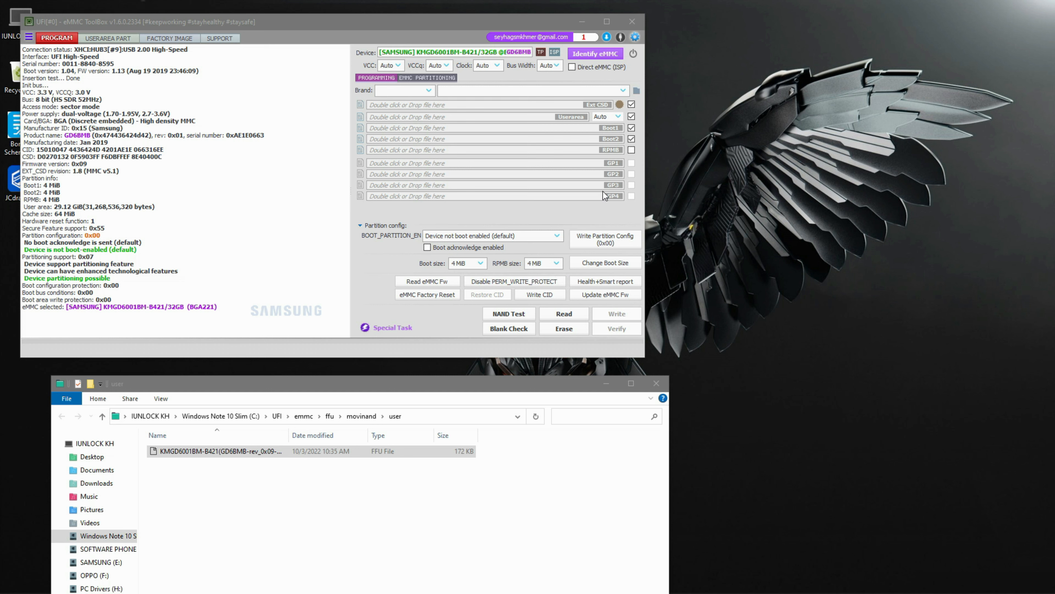
- Enable Direct eMMC (ISP) and run eMMC Factory Reset on the chip, confirming the warning
click(572, 67)
right_click(669, 92)
click(697, 125)
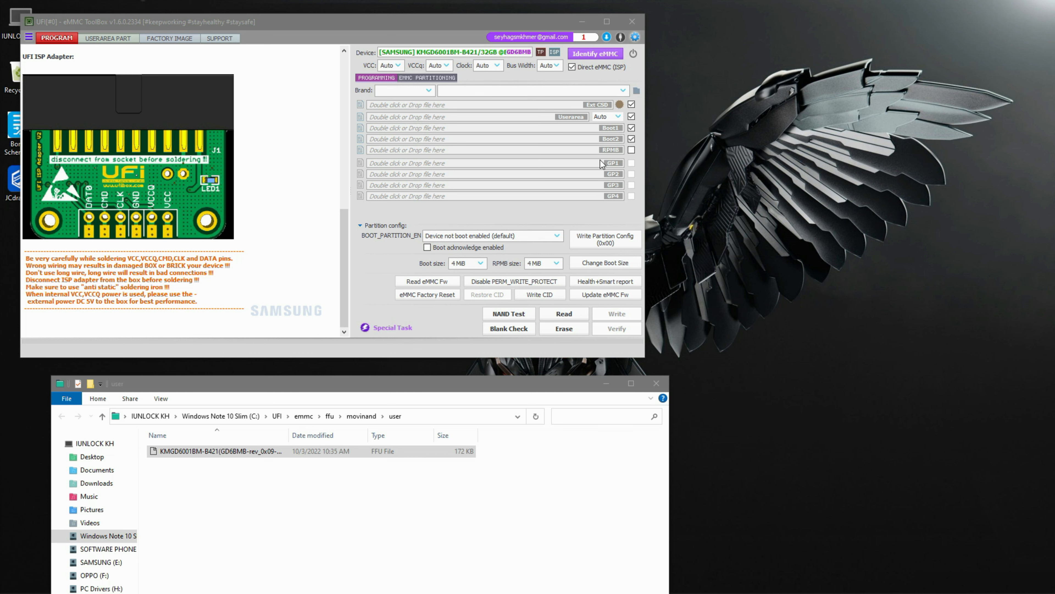
click(420, 295)
click(418, 234)
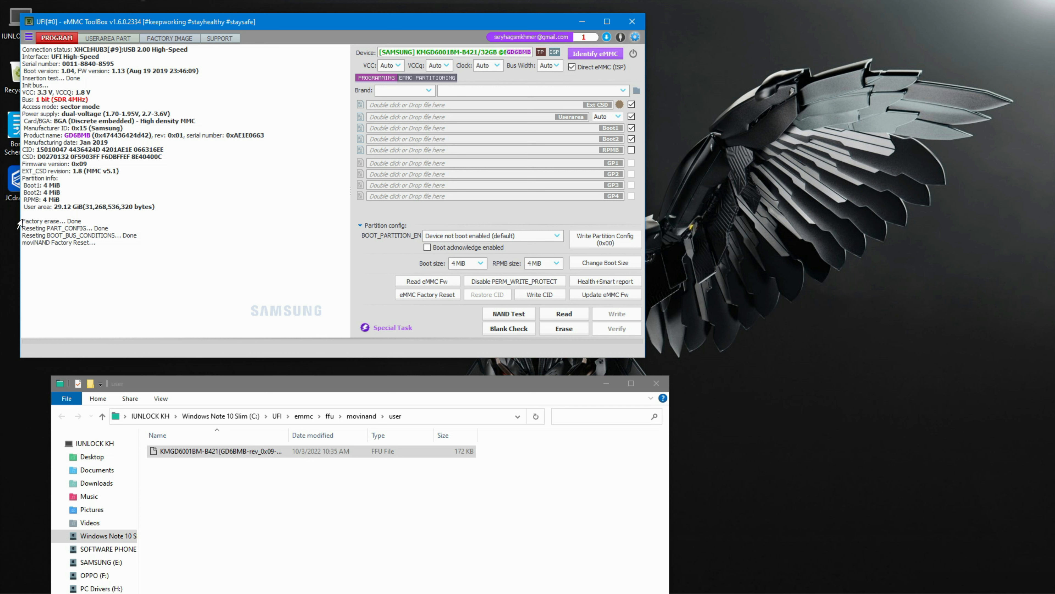
- Identify the eMMC again and check the user area partition view before returning to programming
click(590, 53)
right_click(769, 94)
click(793, 126)
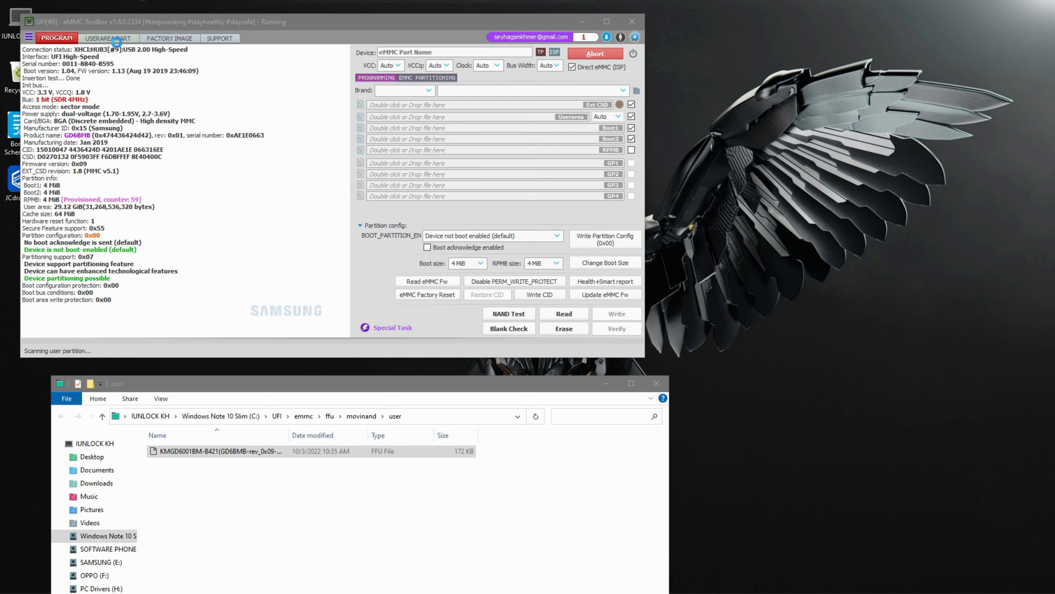
right_click(783, 183)
click(798, 215)
click(107, 38)
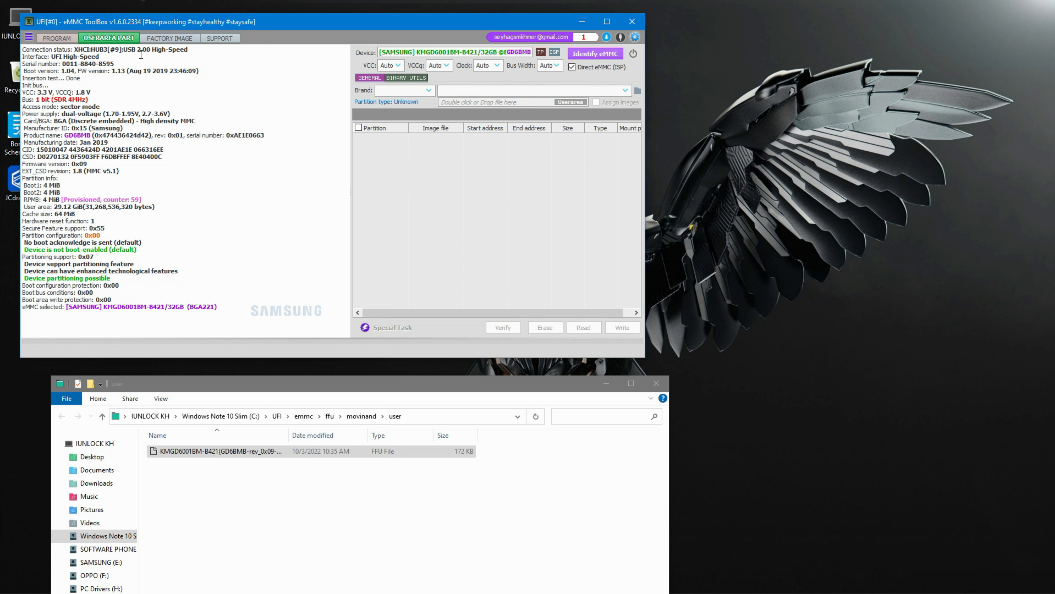
click(57, 36)
click(101, 41)
click(40, 38)
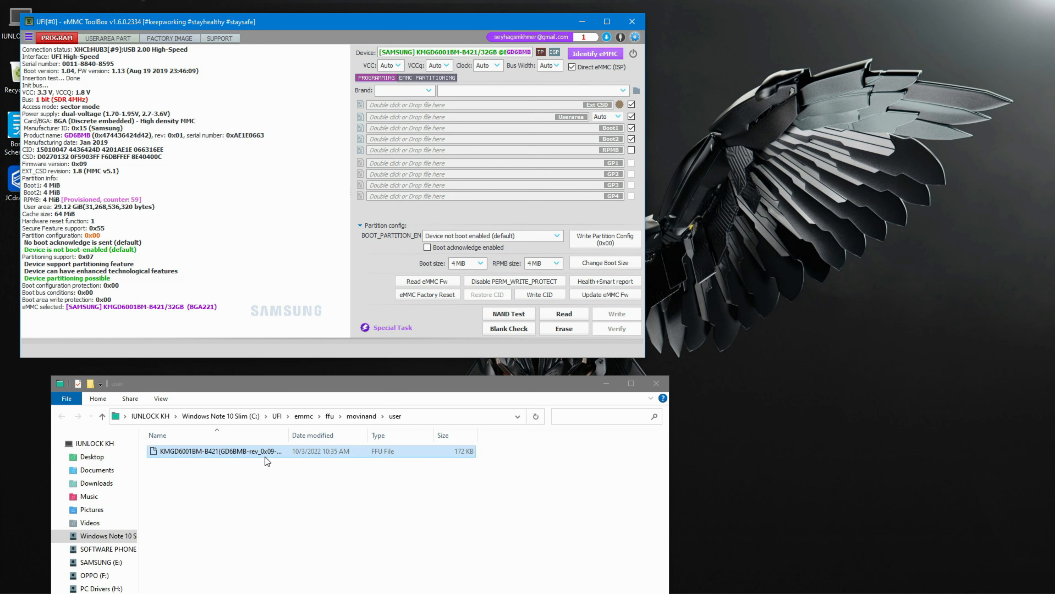
- Start the eMMC firmware update, move the dumped FFU file from the user folder to the desktop, and browse for a file instead
click(602, 295)
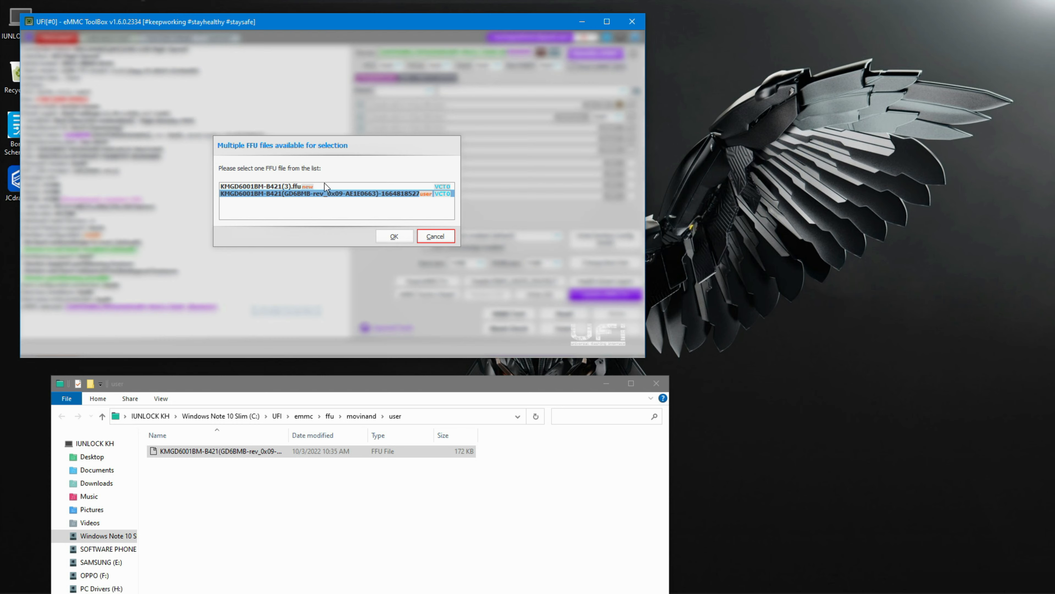
drag(217, 452, 815, 204)
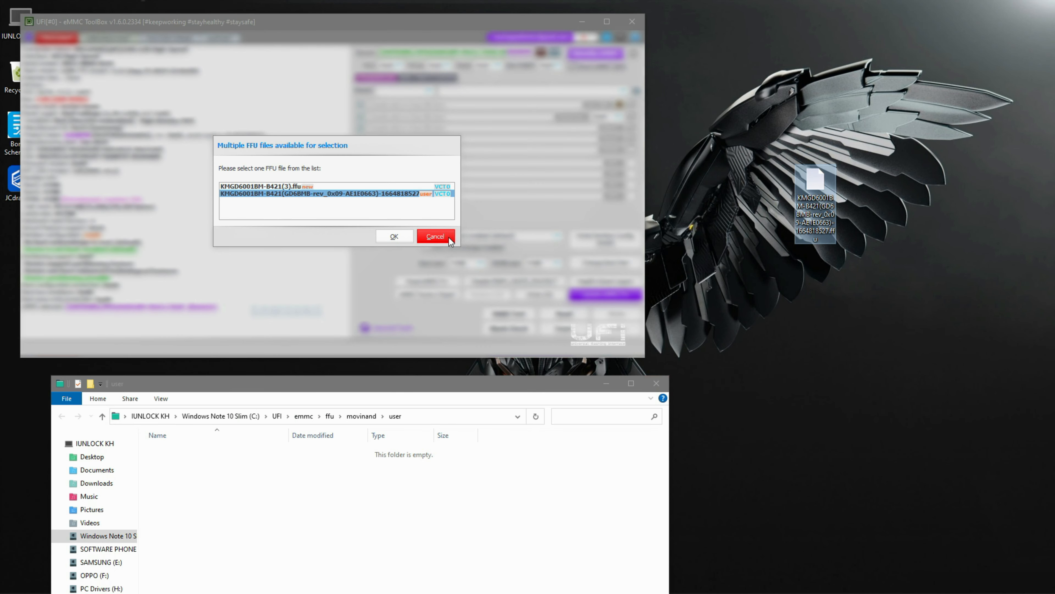
click(434, 240)
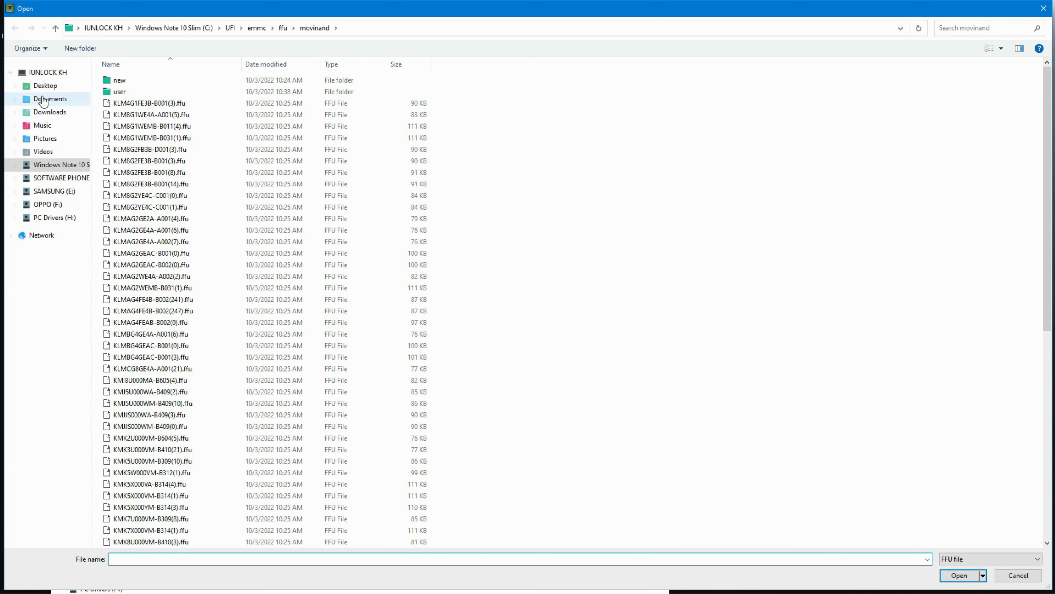
- Load the KMGD6001BM-B421 FFU file from the desktop and confirm the firmware update warning
click(31, 89)
click(131, 103)
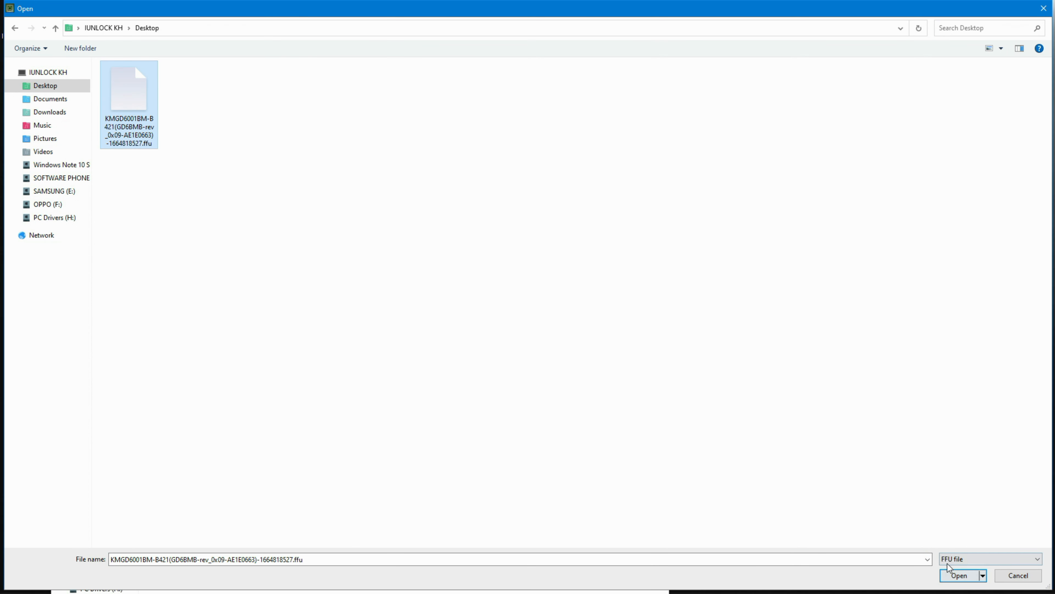
click(956, 574)
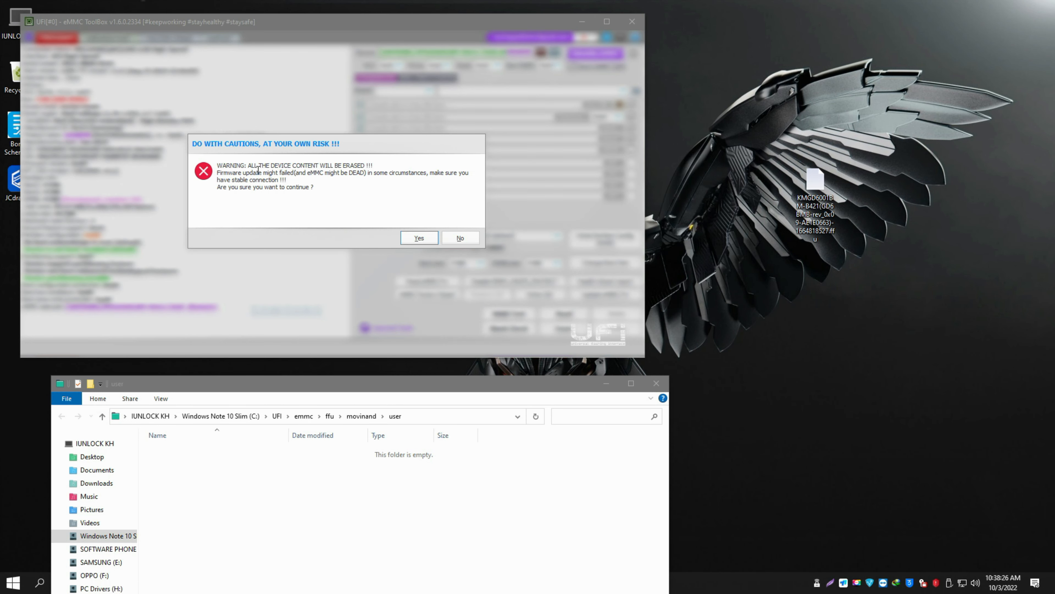
click(310, 196)
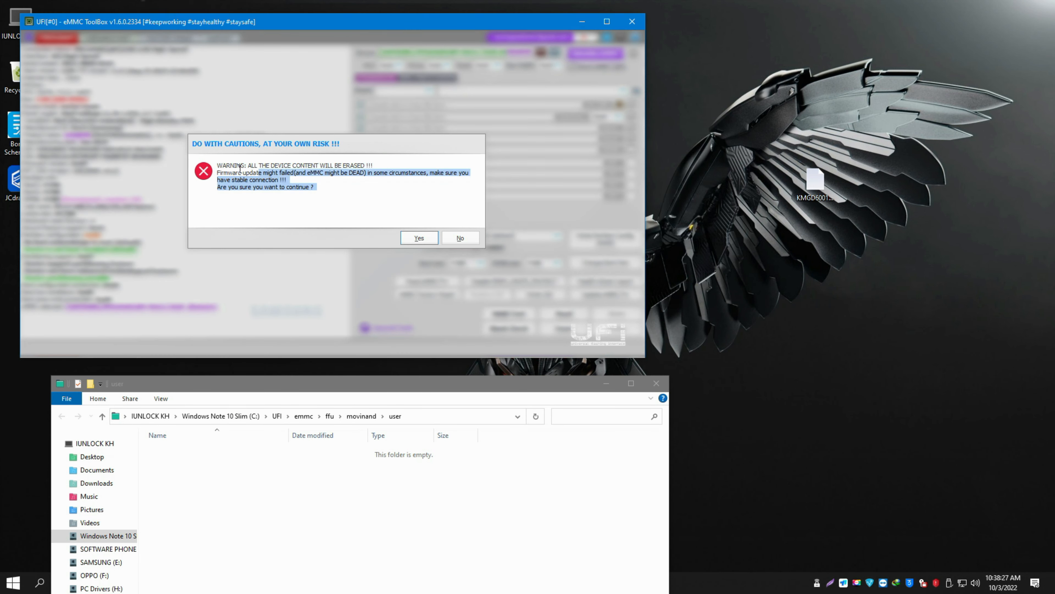
click(431, 239)
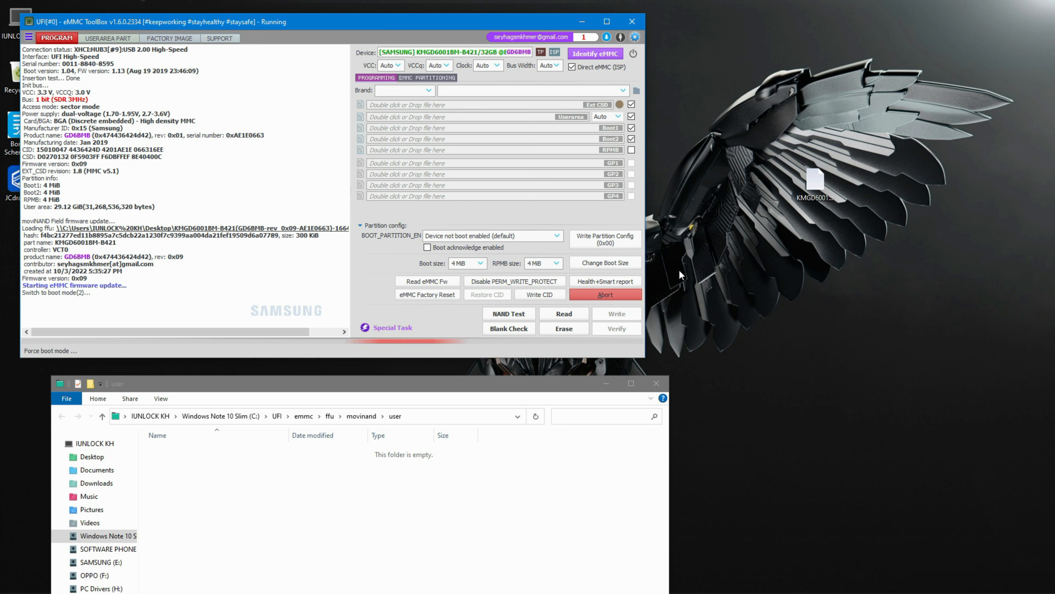
- Select the firmware update lines in the log to review them
right_click(679, 210)
click(697, 240)
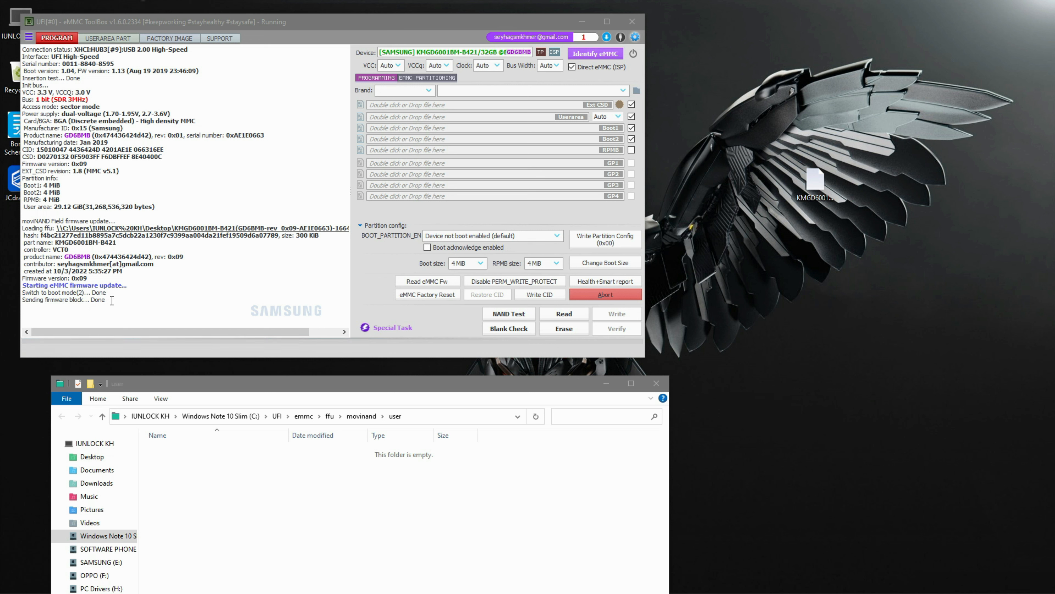
click(107, 298)
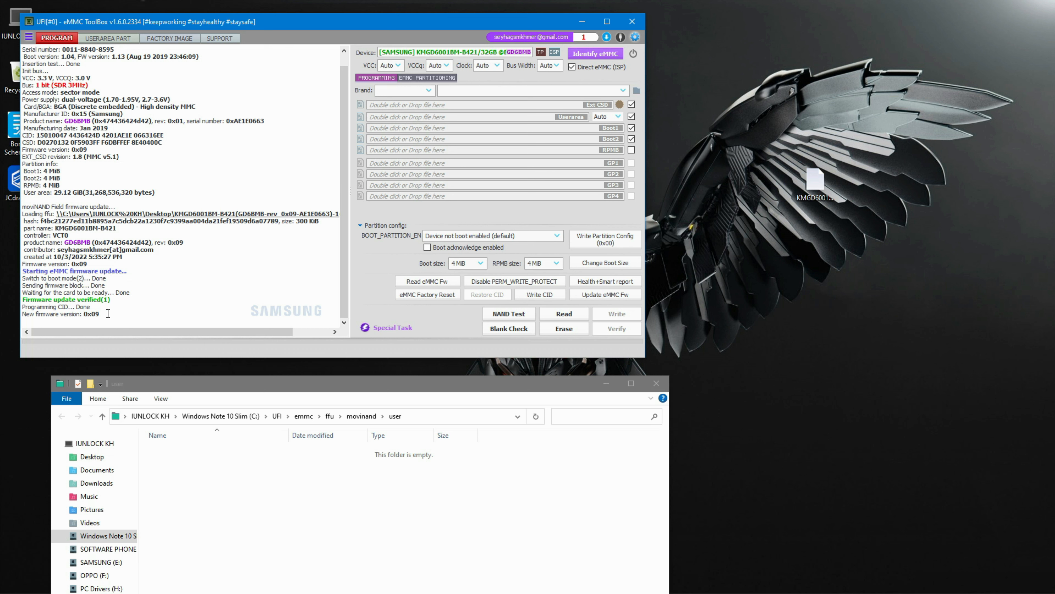
drag(108, 314, 31, 299)
click(115, 305)
drag(112, 299, 81, 300)
click(131, 312)
- Identify the eMMC again after the firmware update
click(574, 53)
right_click(769, 176)
click(787, 206)
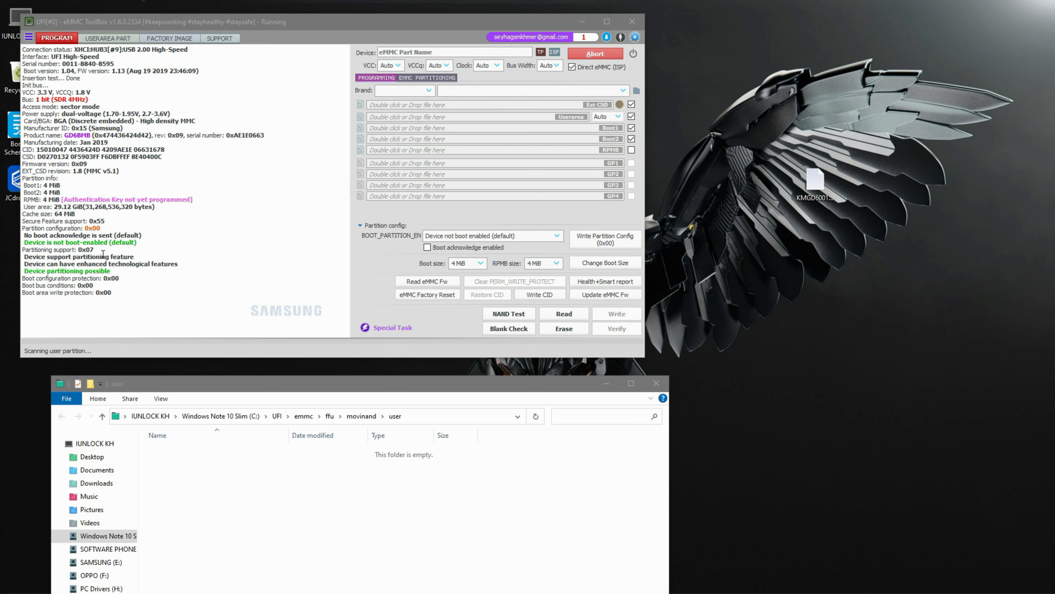
right_click(730, 95)
click(758, 129)
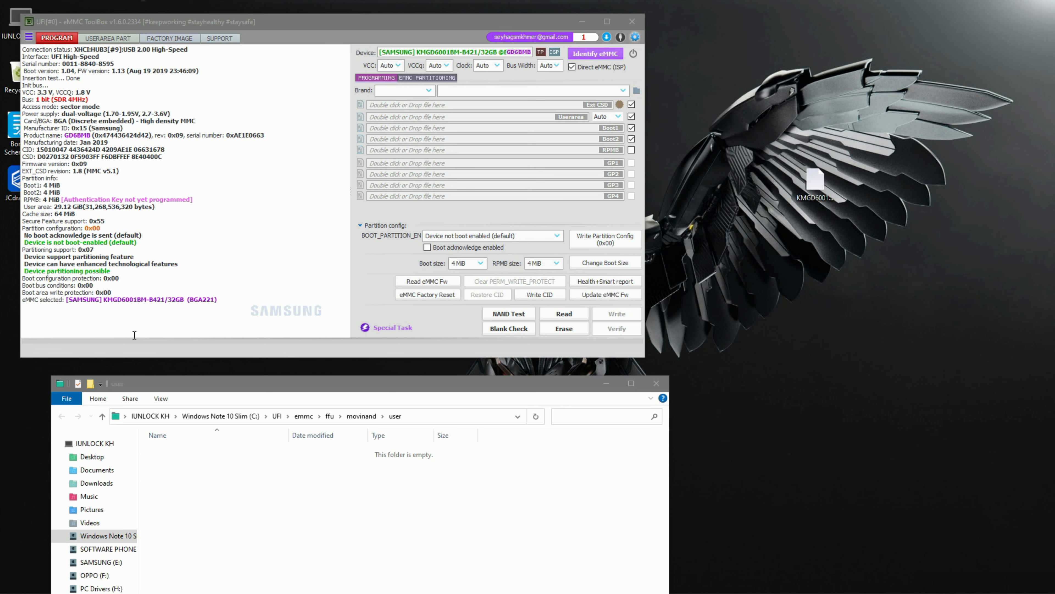
- Generate the Health+Smart report and select its device lifetime lines
click(607, 286)
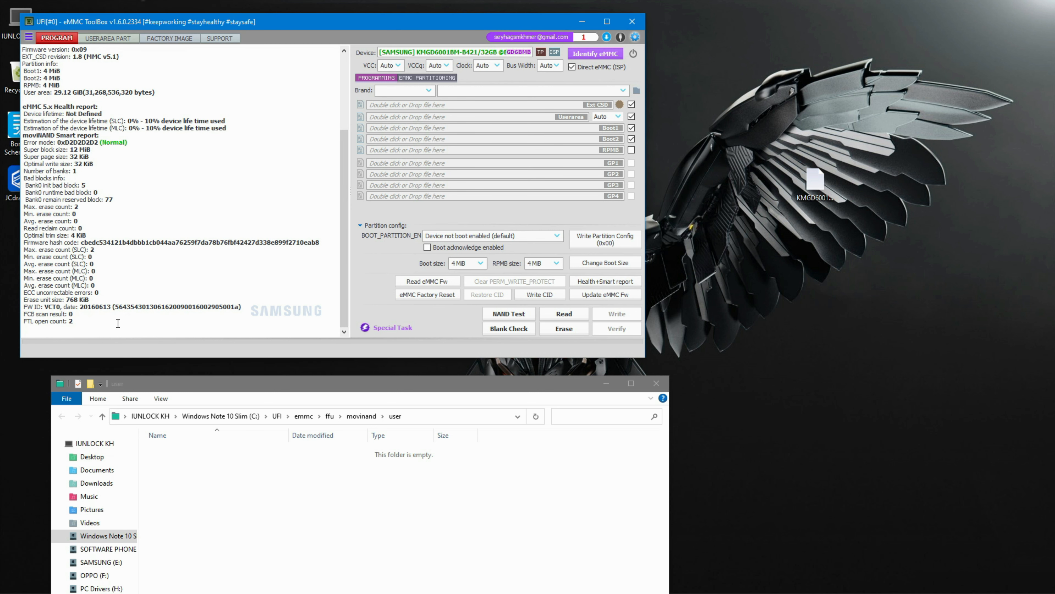
drag(134, 145, 6, 115)
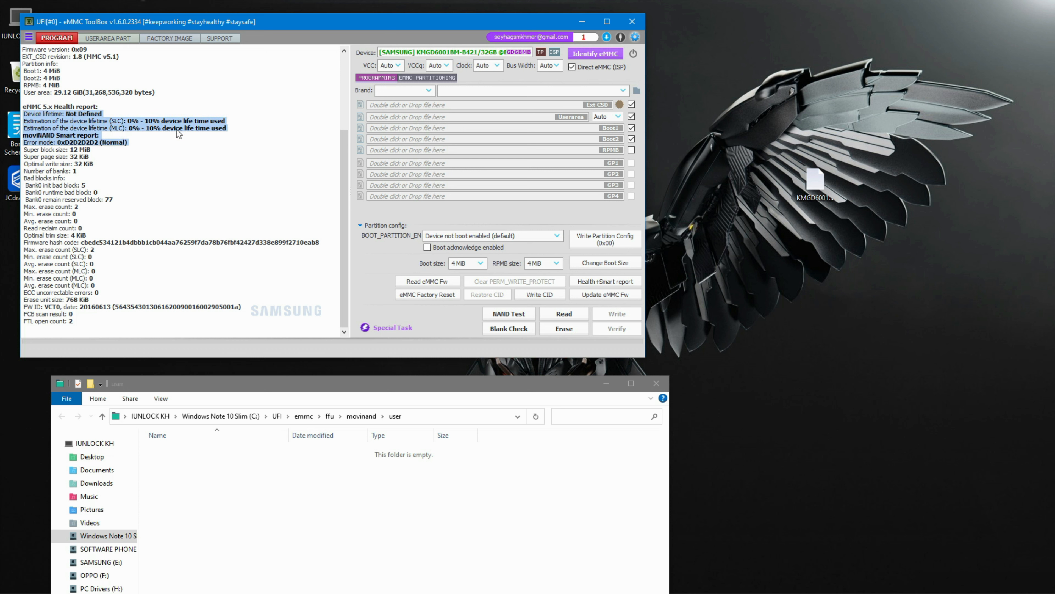
right_click(725, 175)
click(743, 210)
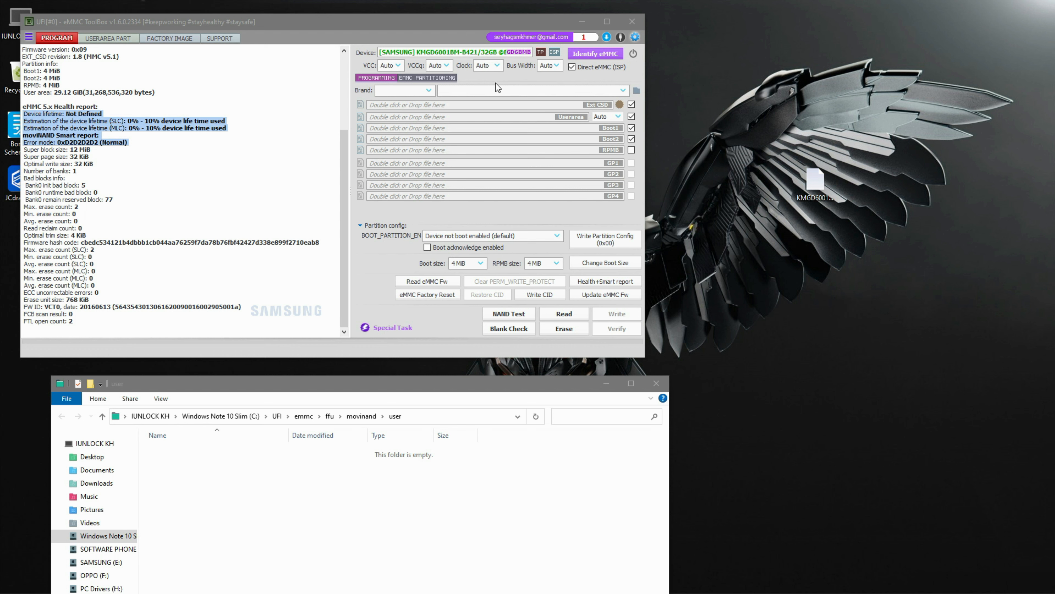
- Open the Support tab to browse the remote file server and dismiss its download policy banner
click(426, 89)
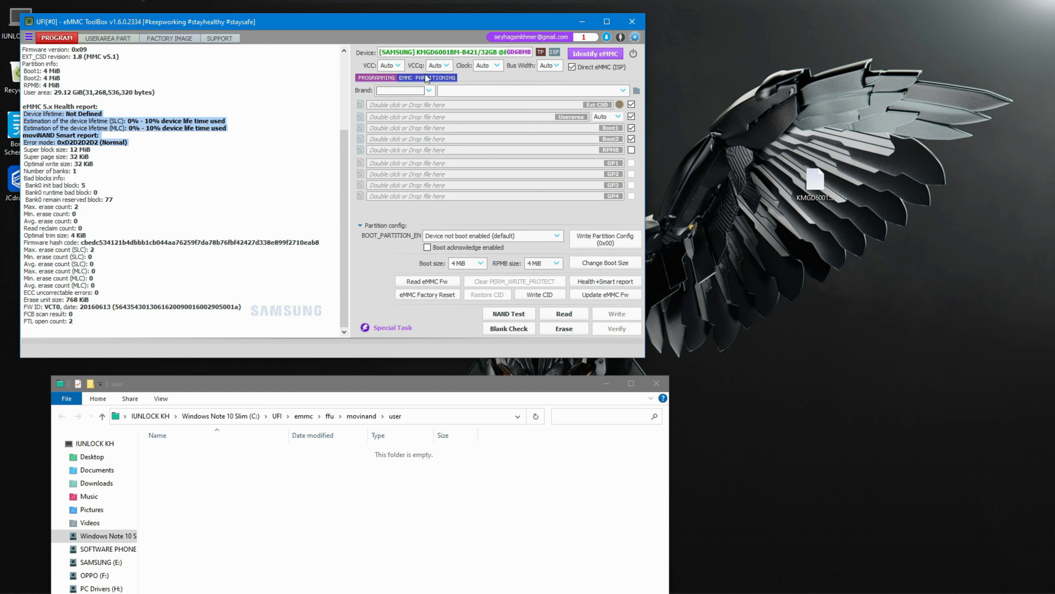
click(429, 90)
click(223, 38)
click(213, 40)
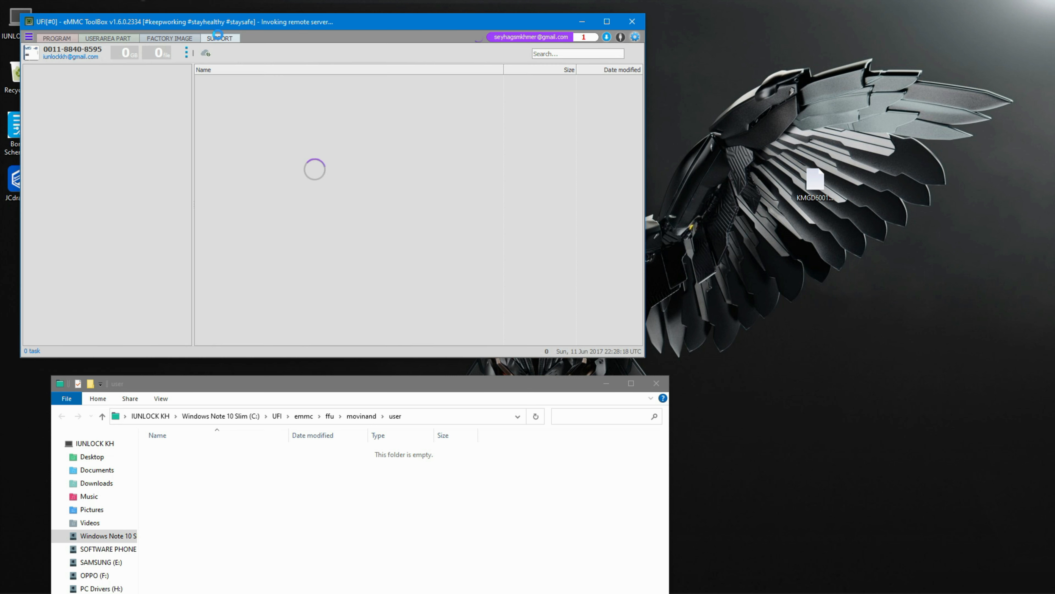
right_click(715, 134)
click(733, 169)
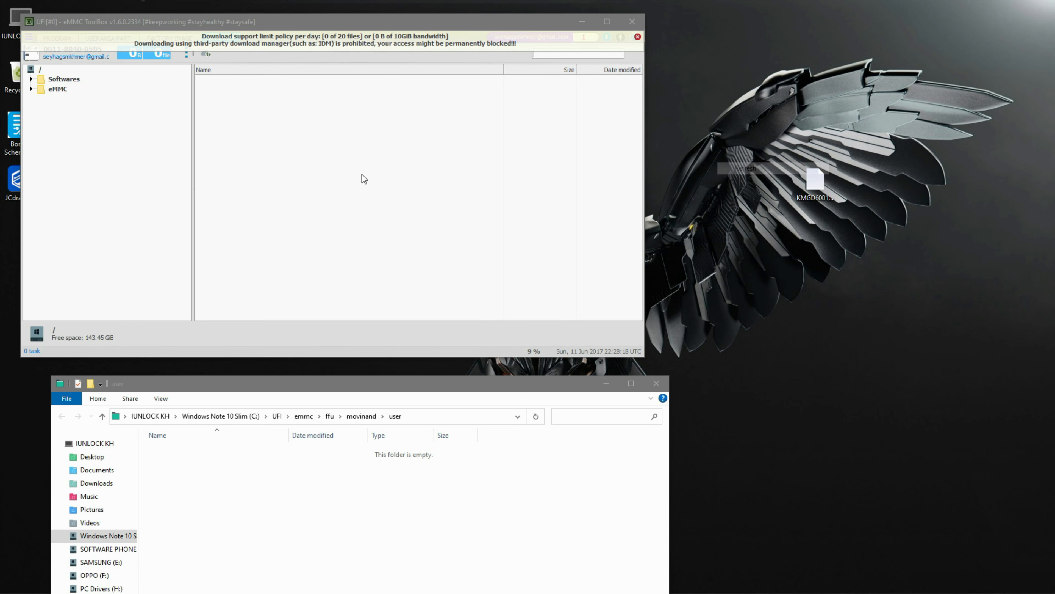
click(637, 37)
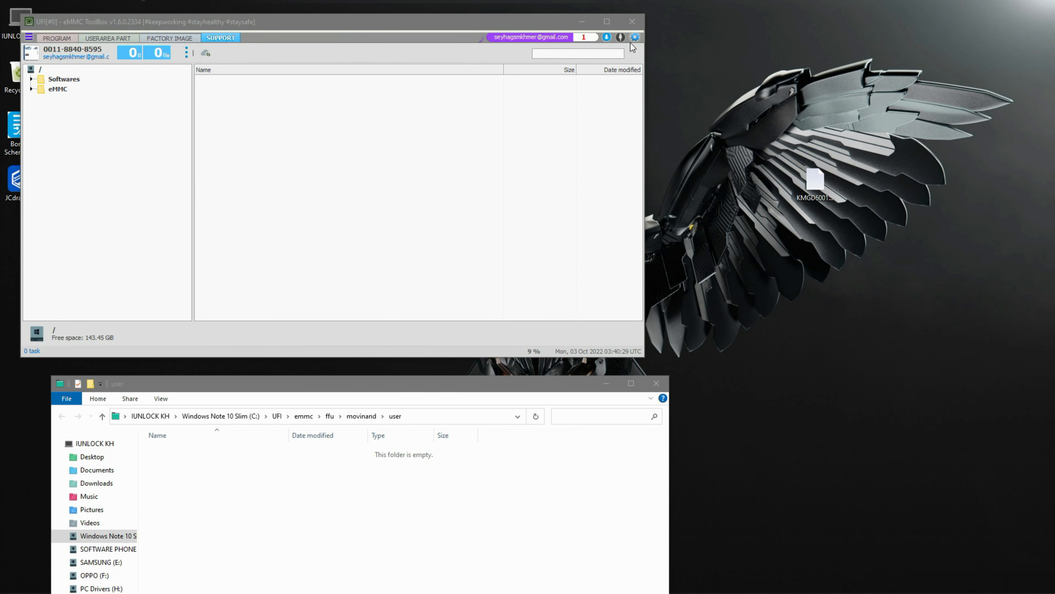
- Return to the Program tab and open the firmware folder for the selected brand in Explorer
click(41, 38)
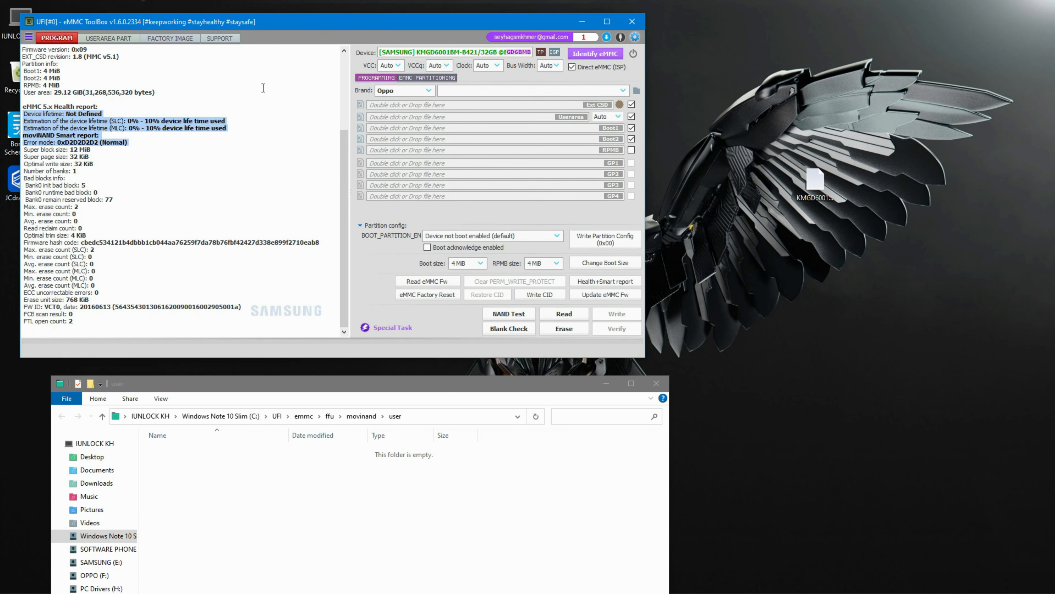
click(409, 91)
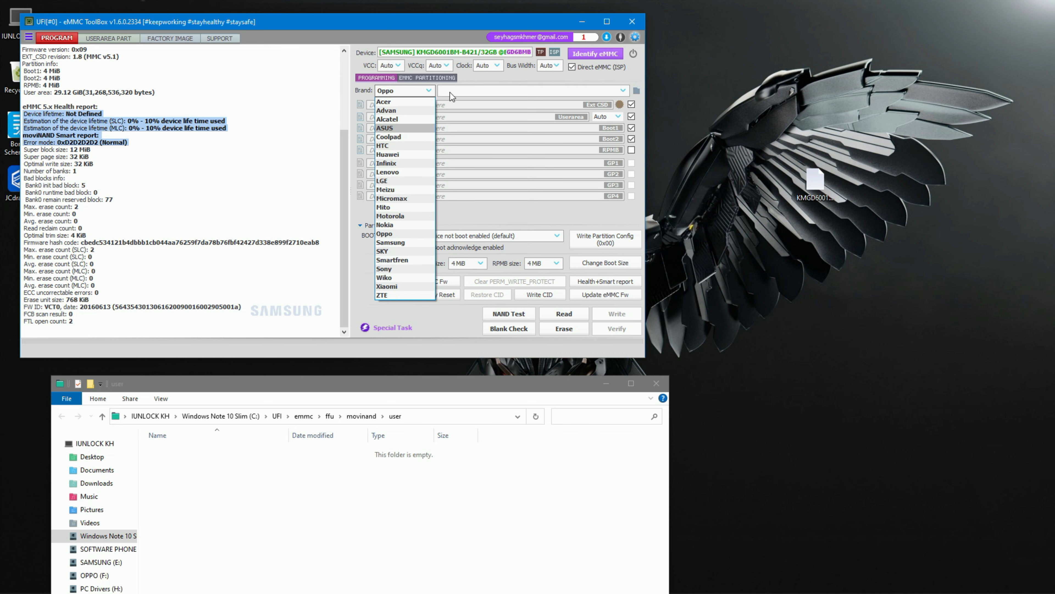
click(634, 91)
click(635, 91)
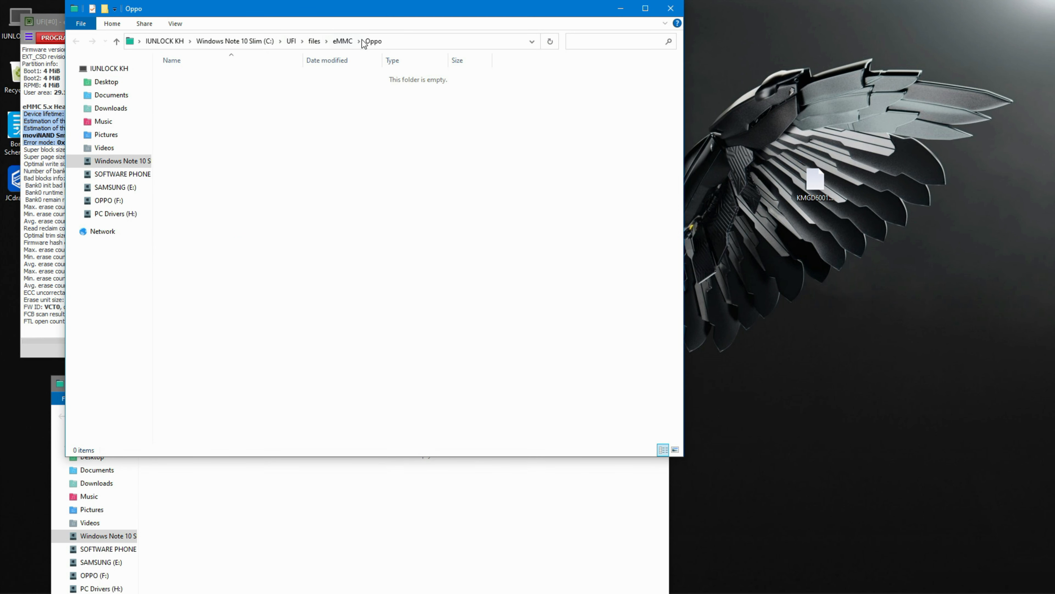
- Browse the UFI emmc, backups and Other brand folders in Explorer
drag(386, 9, 773, 60)
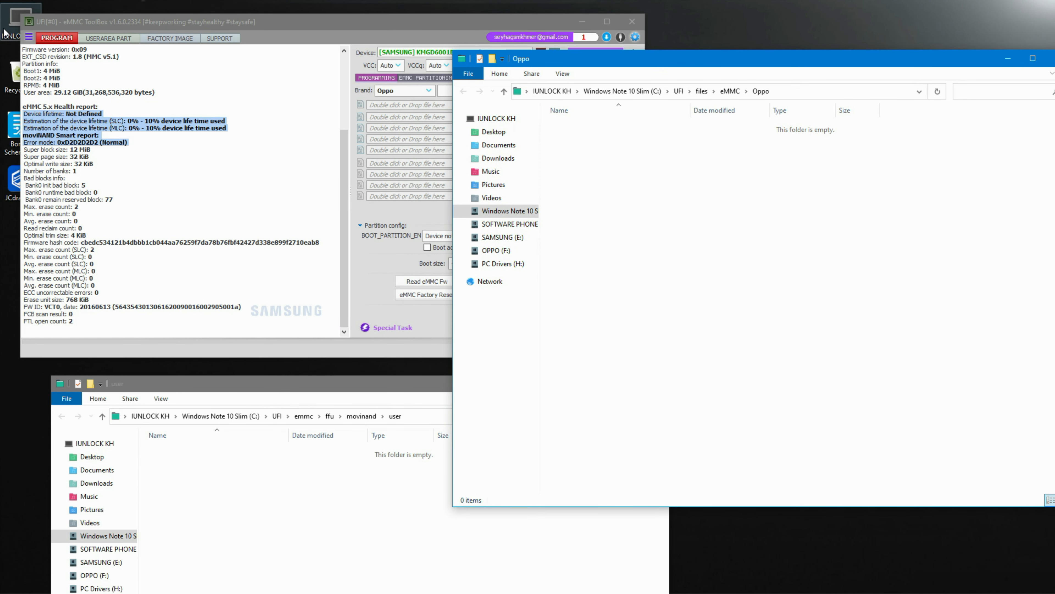
click(679, 91)
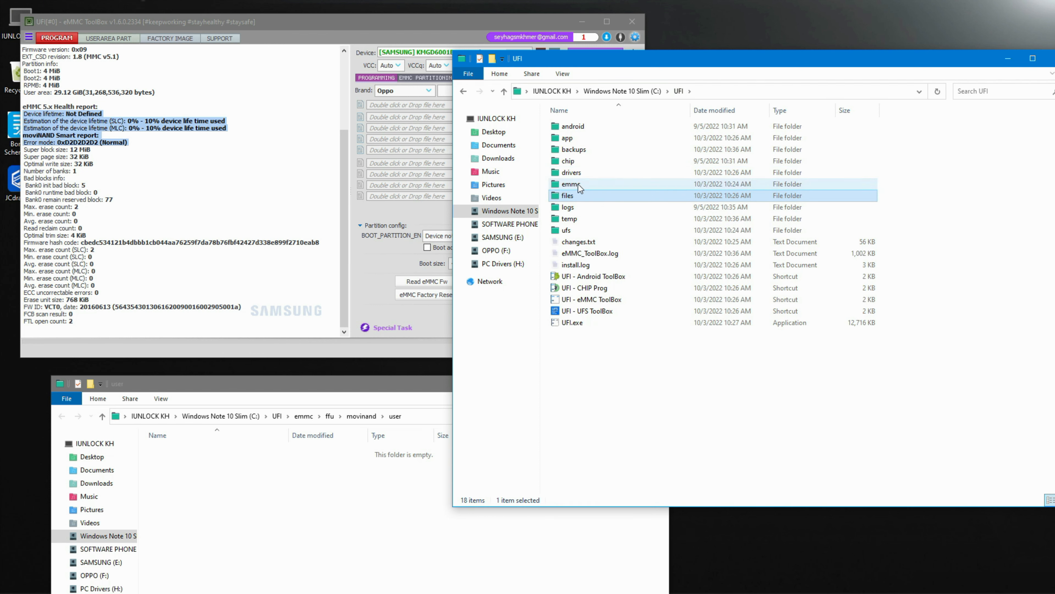
double_click(578, 186)
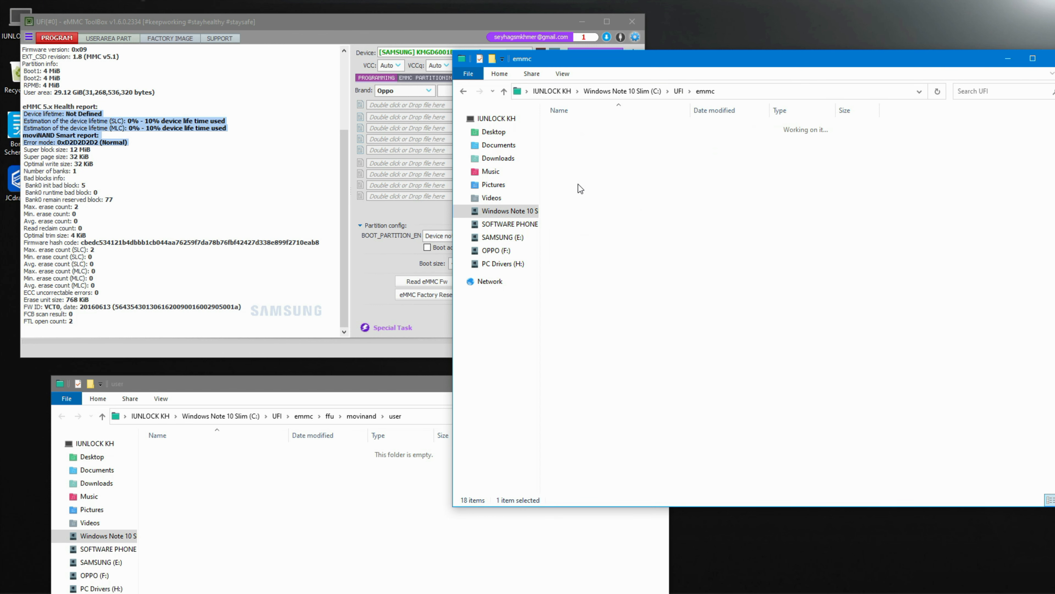
click(462, 92)
double_click(578, 151)
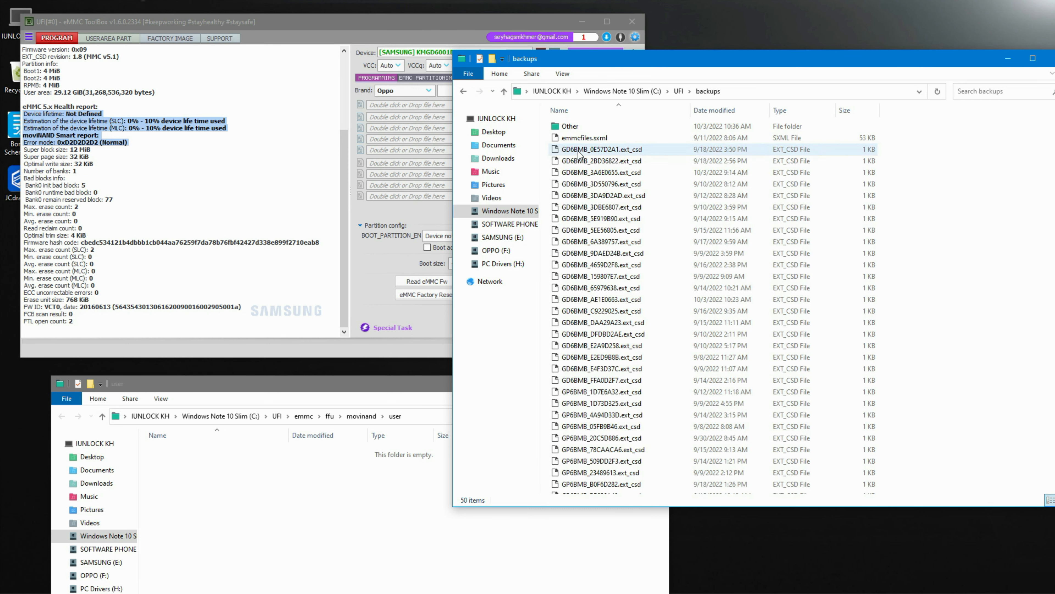
double_click(569, 126)
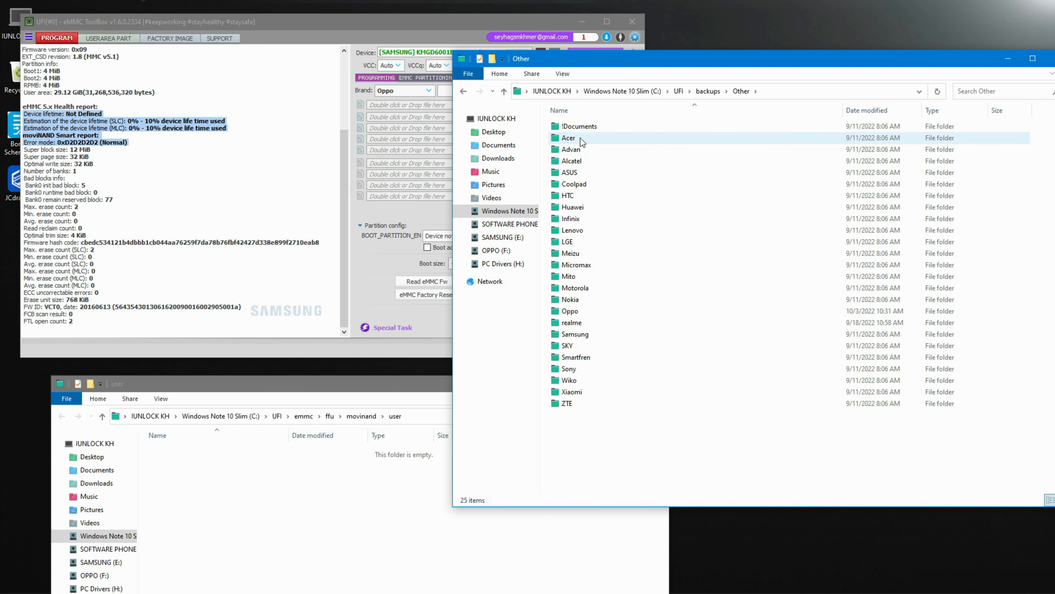
double_click(580, 150)
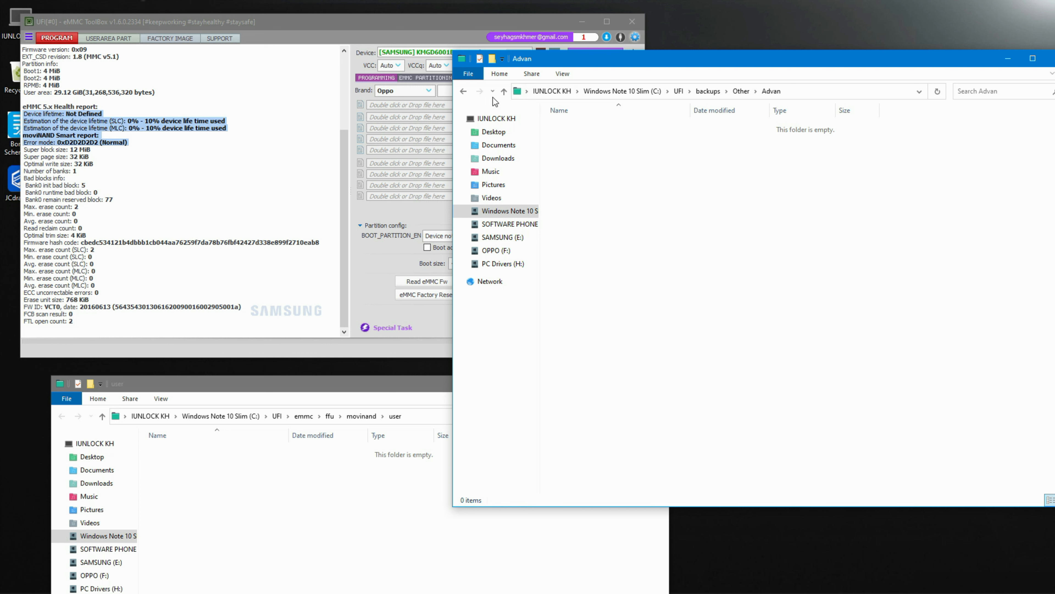
click(462, 91)
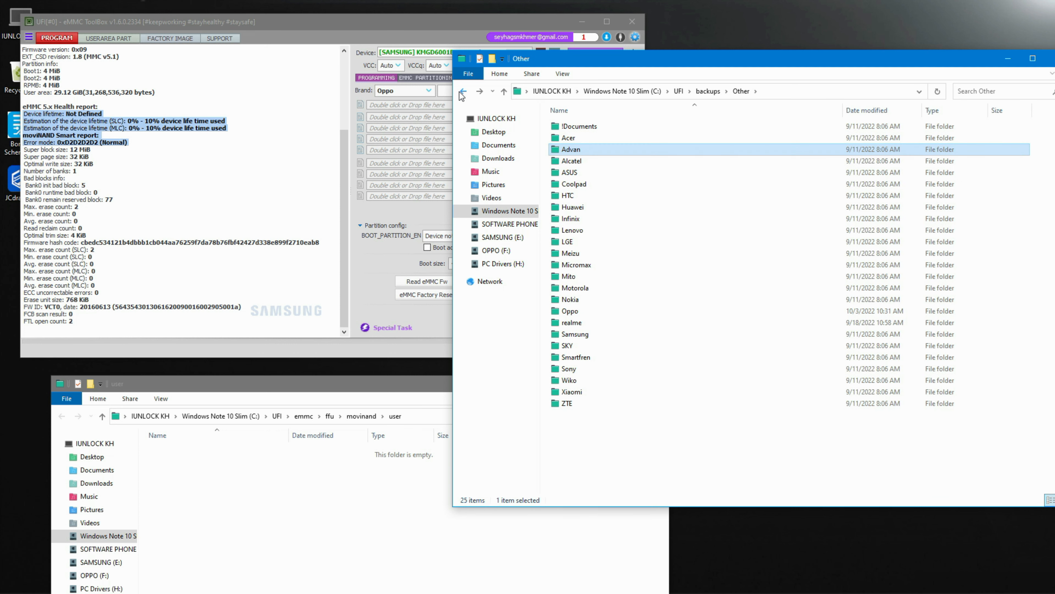
click(460, 92)
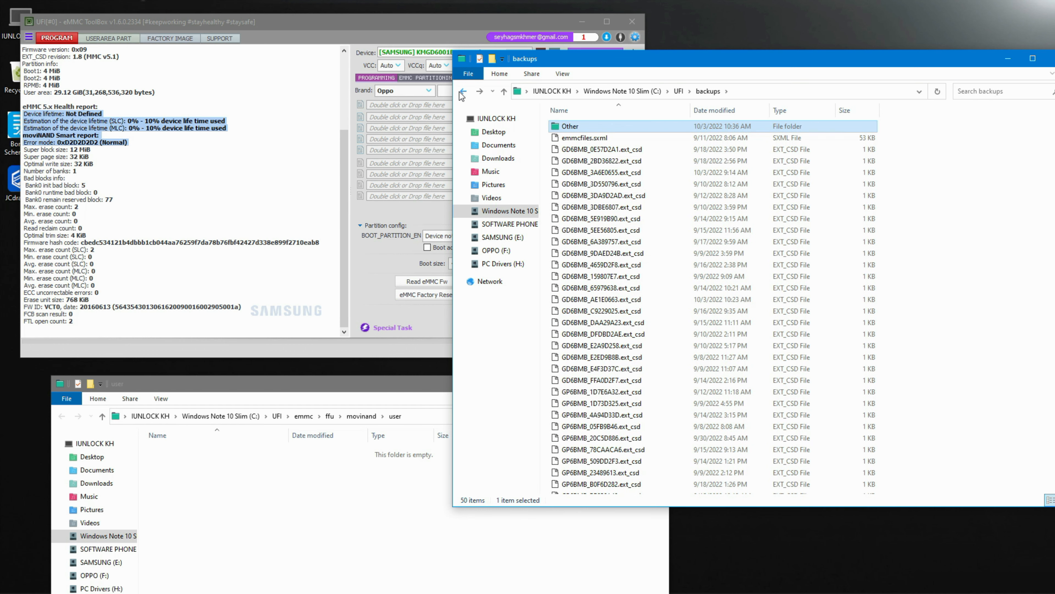
click(460, 92)
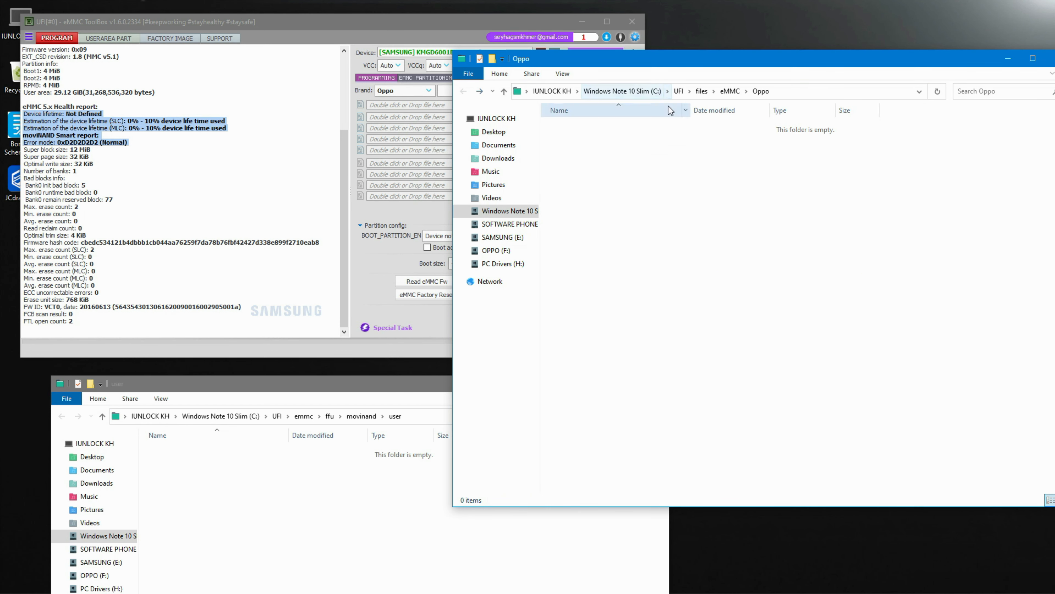
- Browse the UFI files\eMMC and android folders in Explorer
click(679, 91)
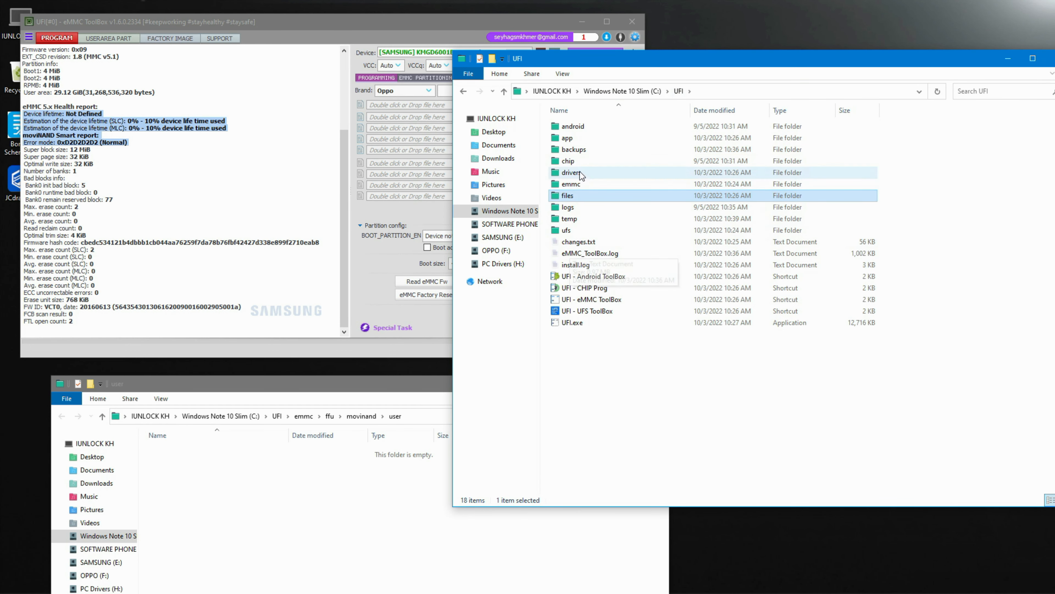
double_click(566, 197)
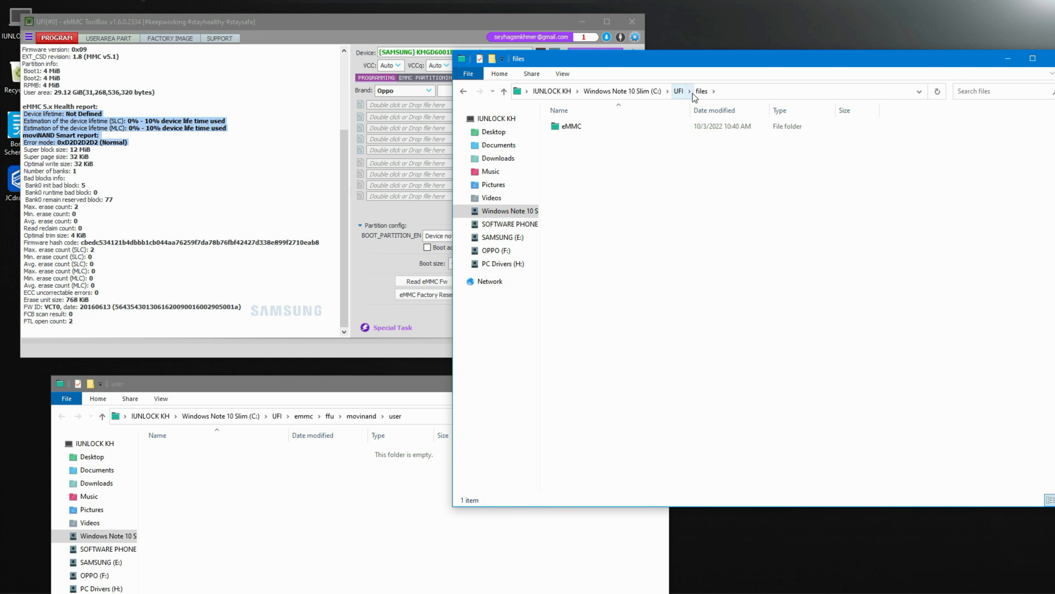
double_click(582, 127)
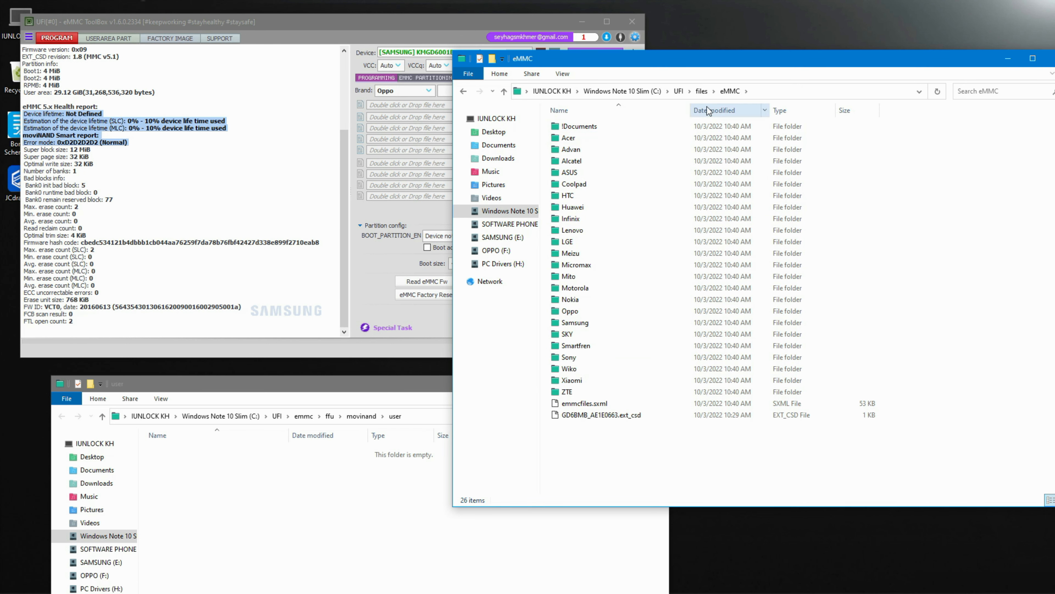
click(678, 91)
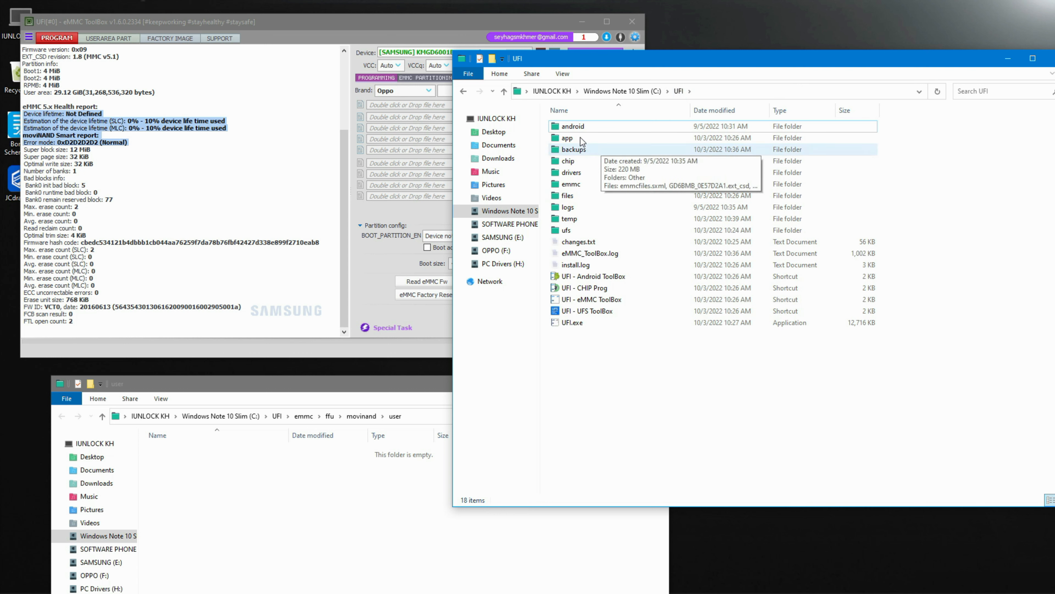
double_click(580, 128)
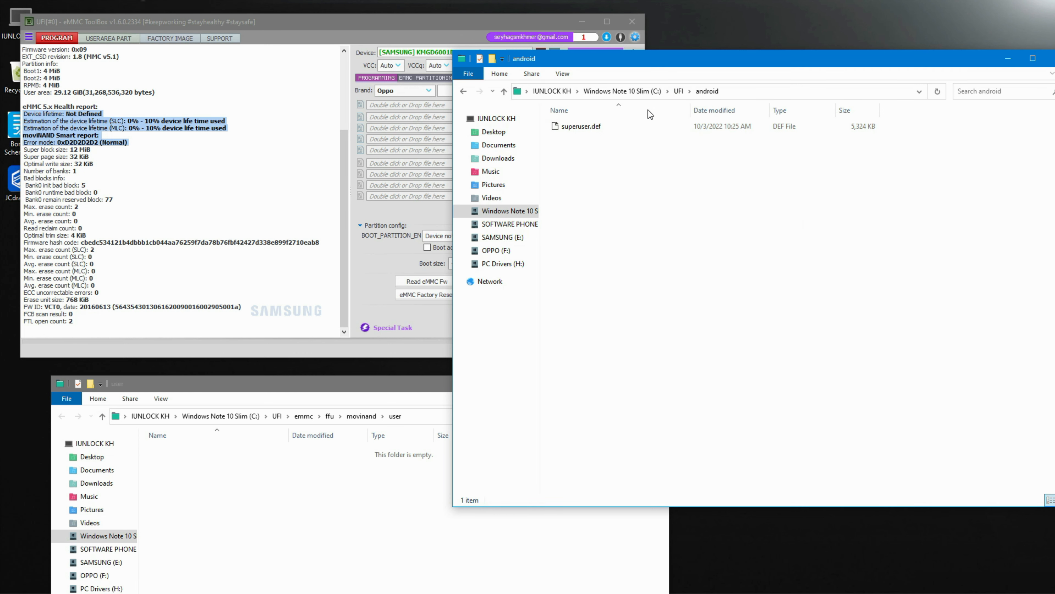
click(673, 90)
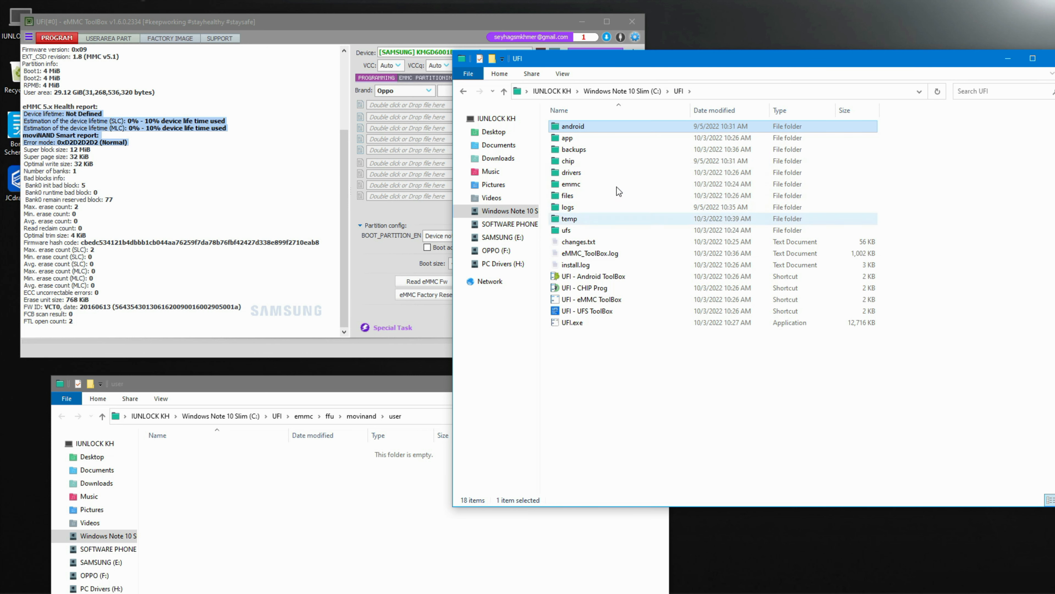
- Open the CPH1909 backup folder under backups\Other\Oppo and review its backup files
drag(723, 58, 672, 36)
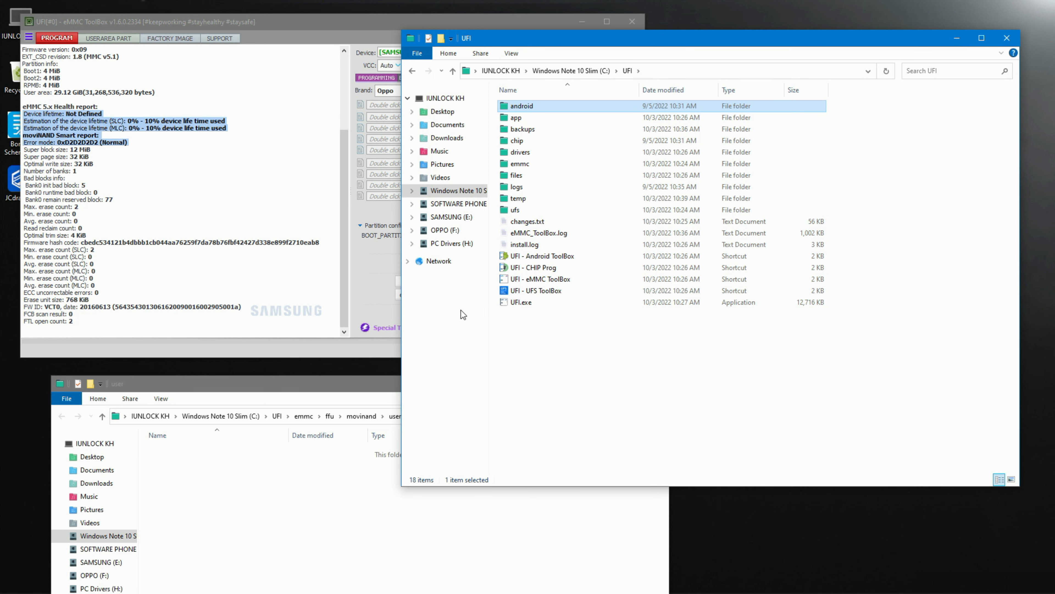
click(523, 165)
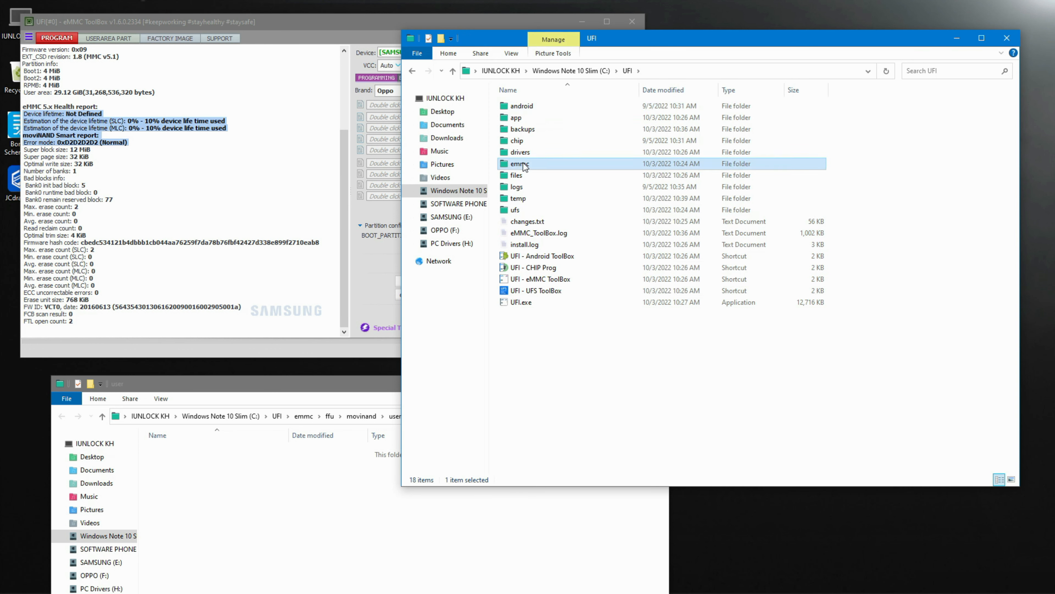
double_click(523, 165)
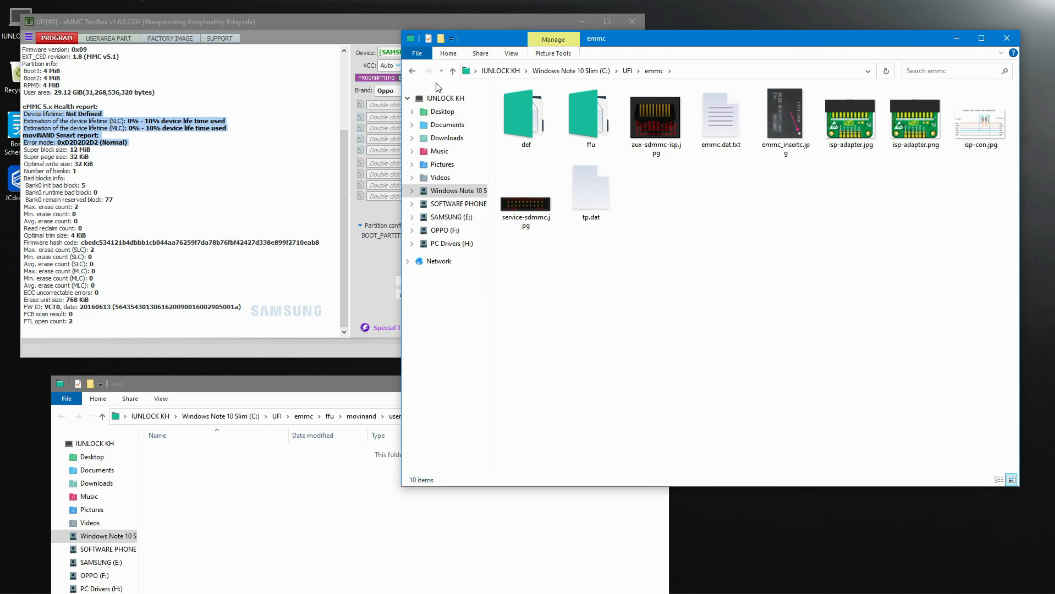
click(413, 71)
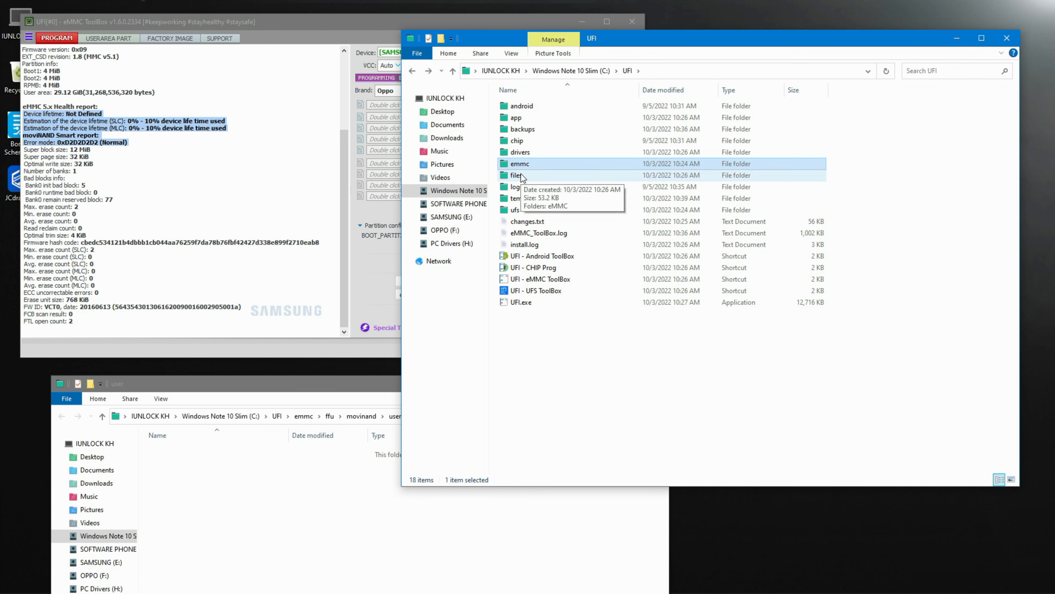
double_click(530, 124)
click(522, 107)
double_click(521, 107)
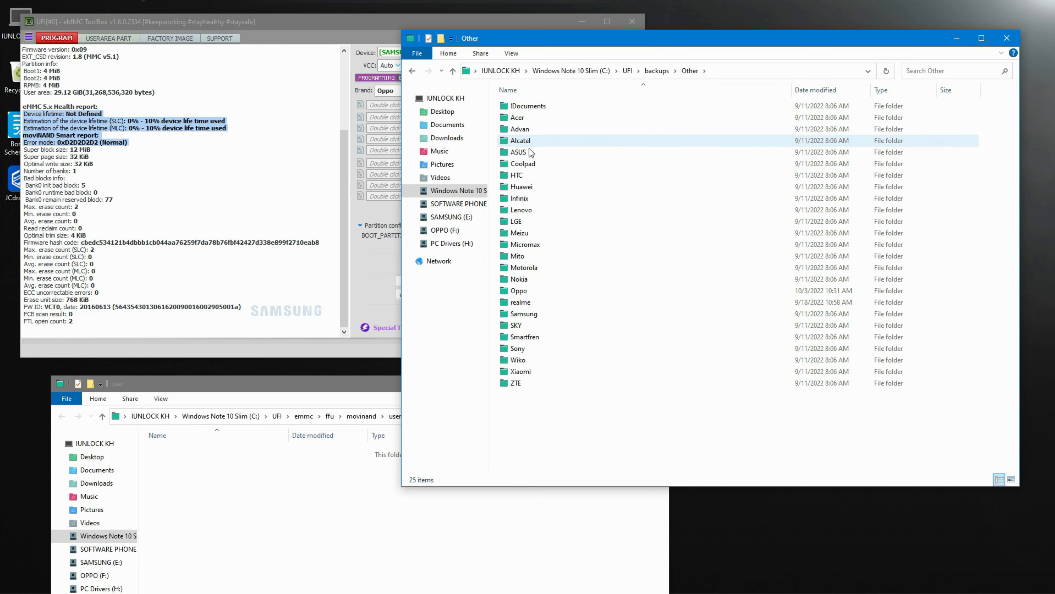
double_click(520, 290)
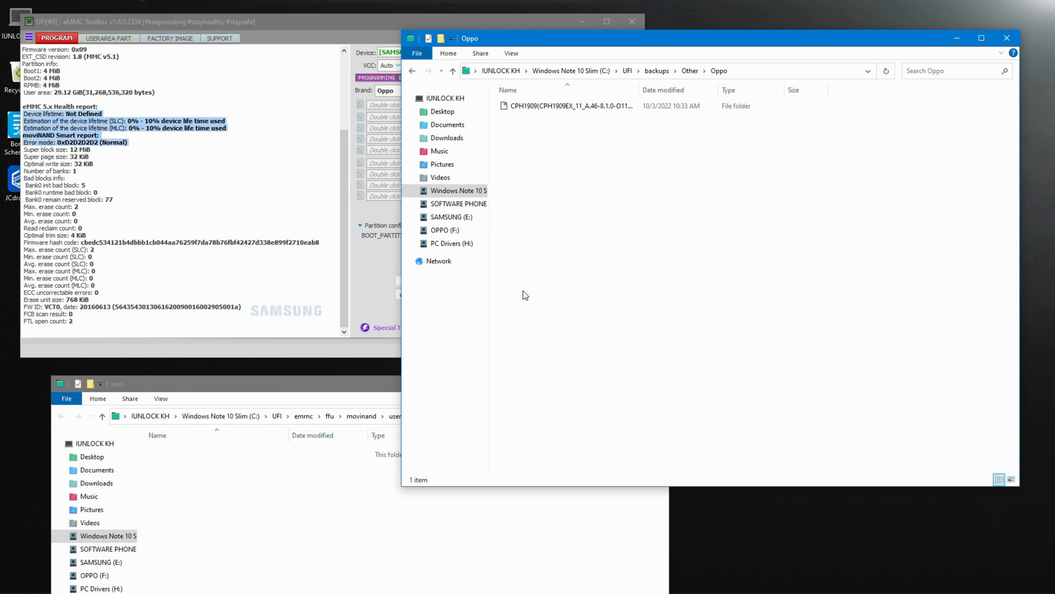
double_click(591, 106)
drag(516, 196, 536, 115)
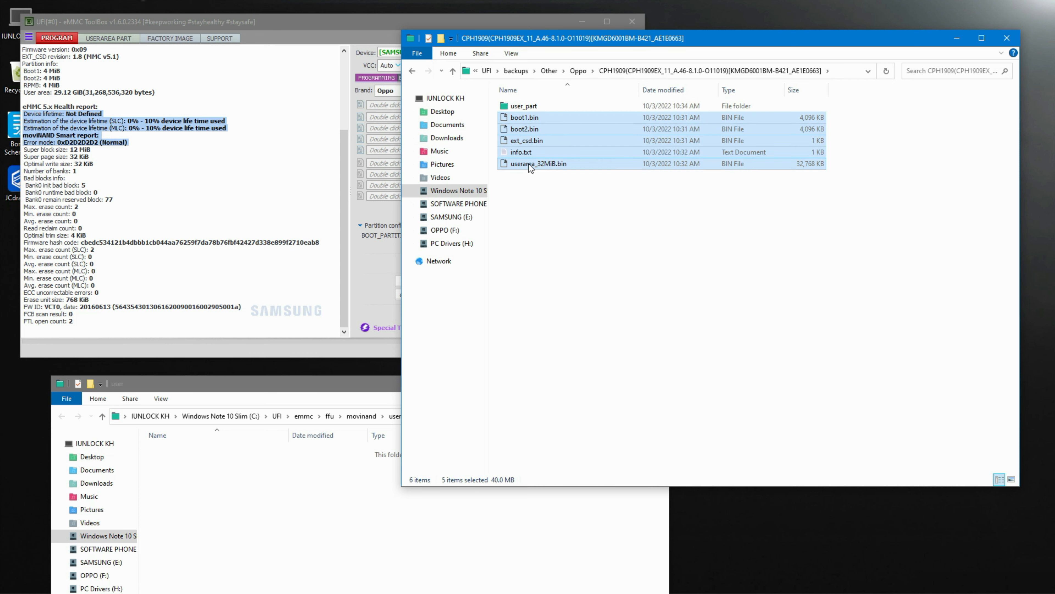
double_click(515, 106)
drag(507, 196, 533, 104)
click(412, 70)
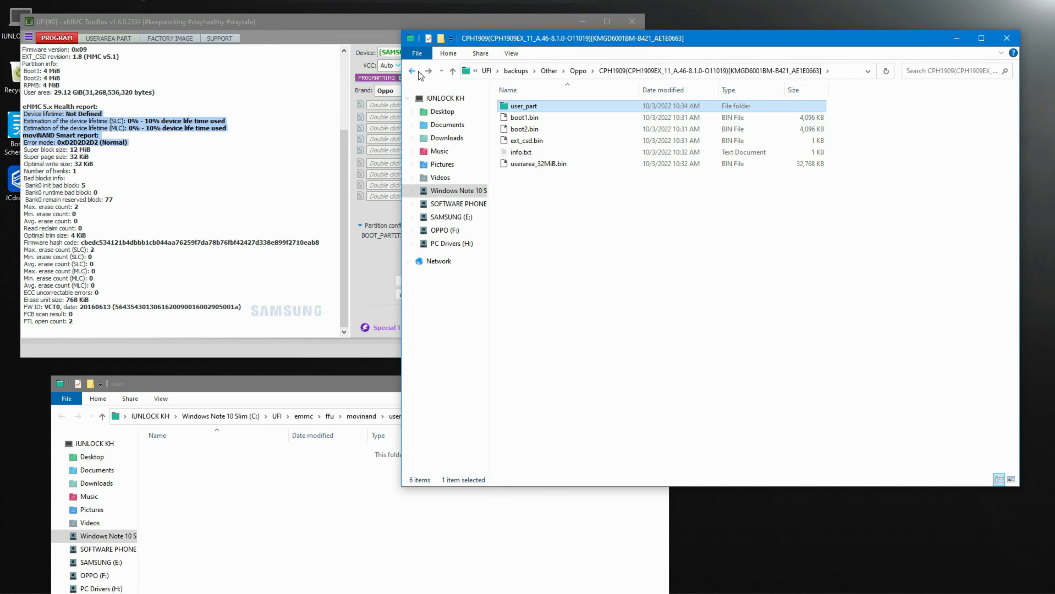
- Copy the CPH1909 backup folder from backups\Other\Oppo to the desktop and close Explorer
drag(703, 37, 771, 354)
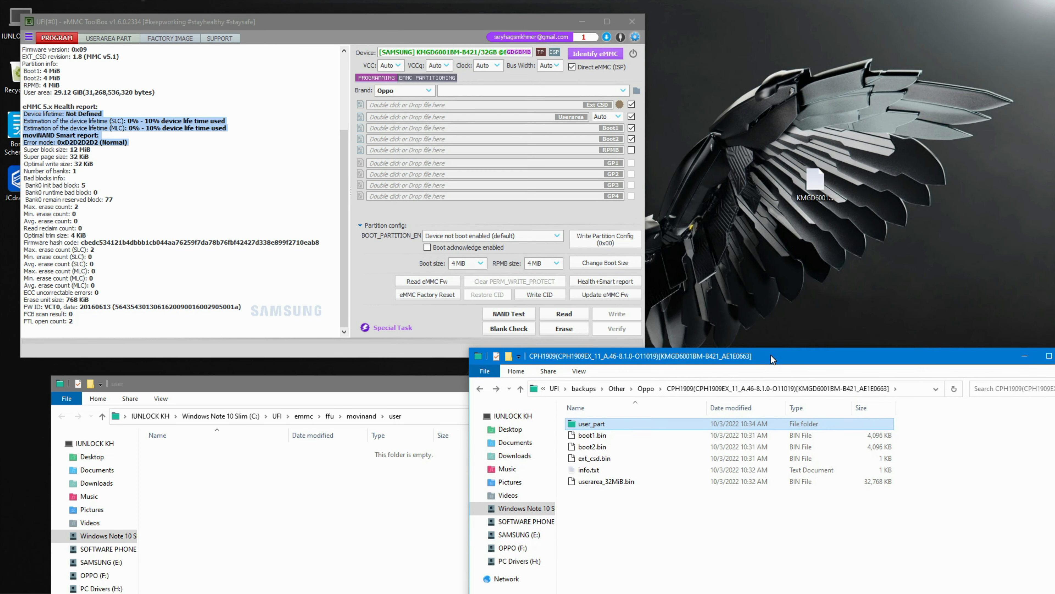
click(480, 385)
drag(602, 421, 768, 167)
drag(853, 353, 676, 352)
click(897, 354)
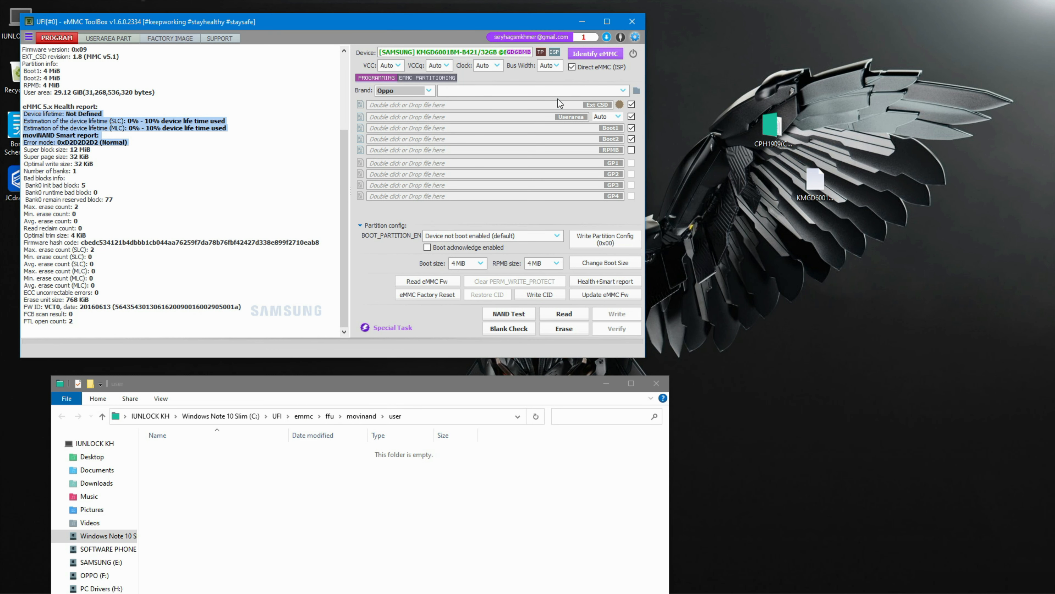
- Move the CPH1909 backup folder from the desktop into the files\eMMC\Oppo firmware folder
click(637, 91)
drag(771, 127, 473, 307)
click(499, 25)
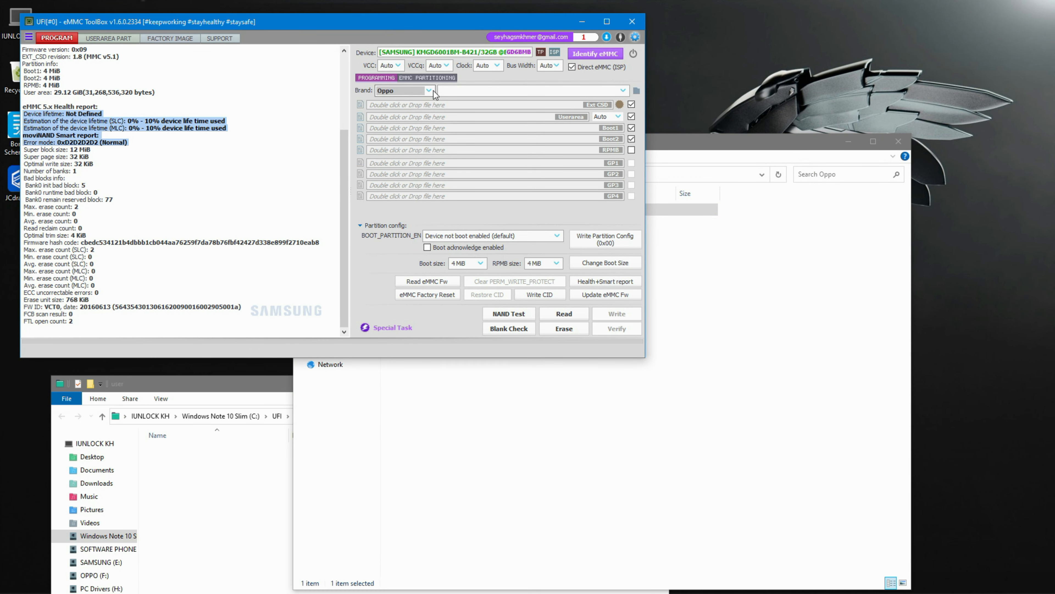
- Choose brand Oppo and load the CPH1909(CPH1909EX_11_A.46-8.1.0-O11019) firmware from the list
click(429, 91)
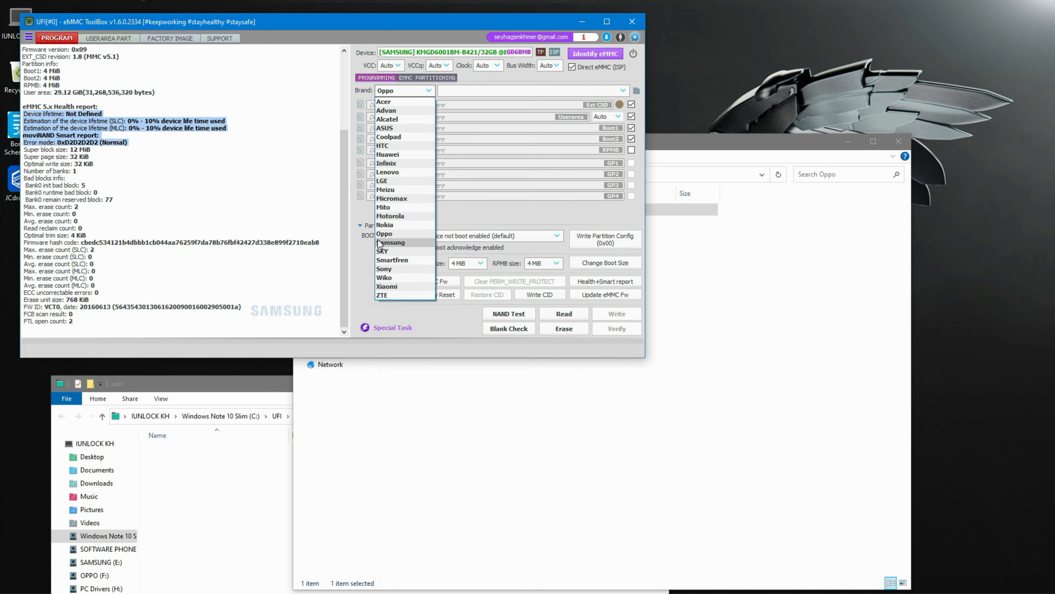
click(384, 234)
click(524, 90)
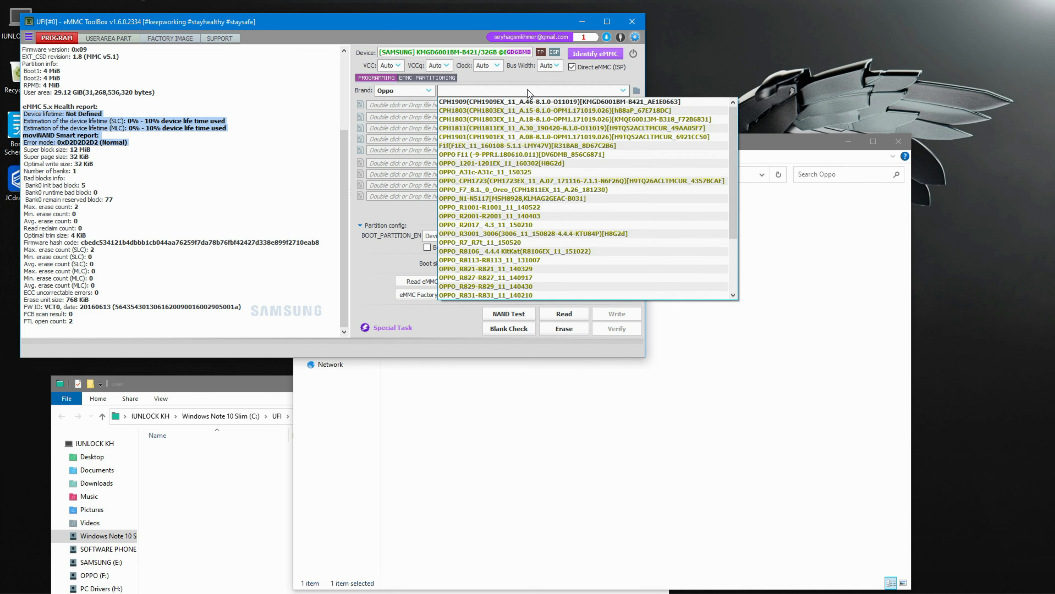
click(521, 101)
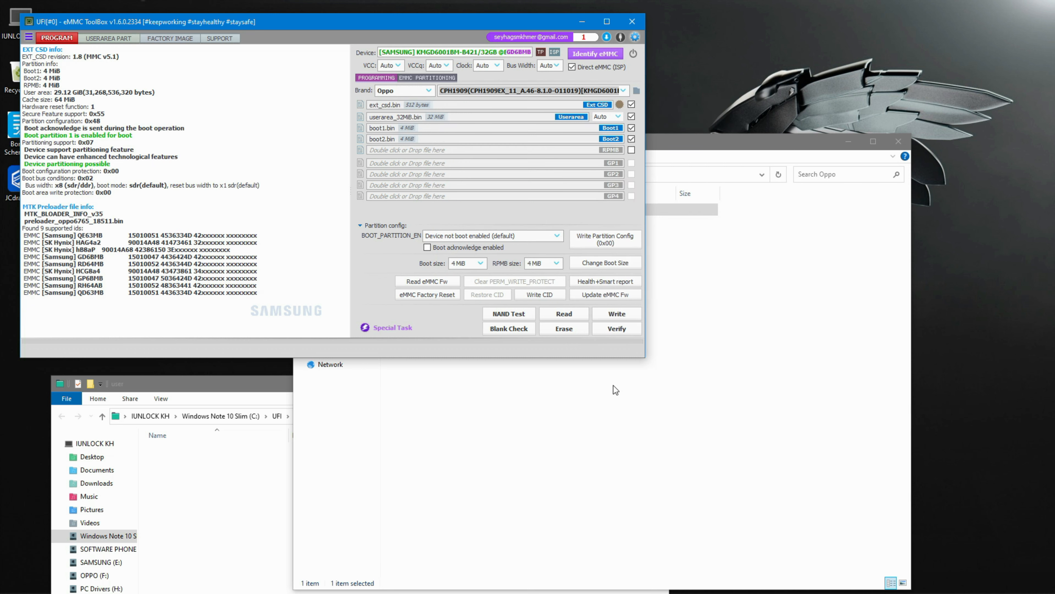
- Close the Explorer window and write the loaded firmware files to the eMMC
click(602, 482)
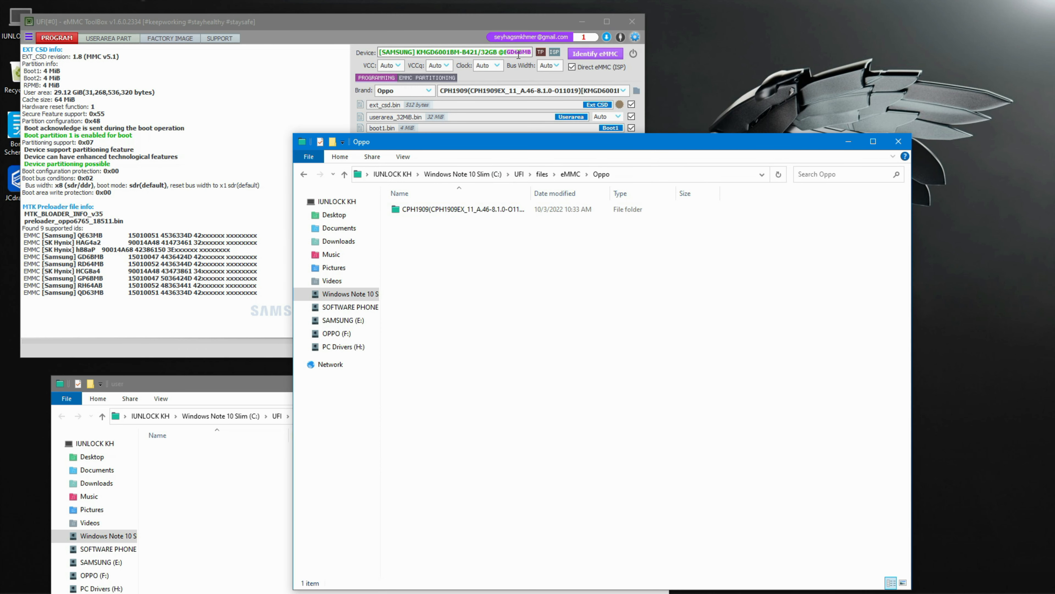
click(900, 142)
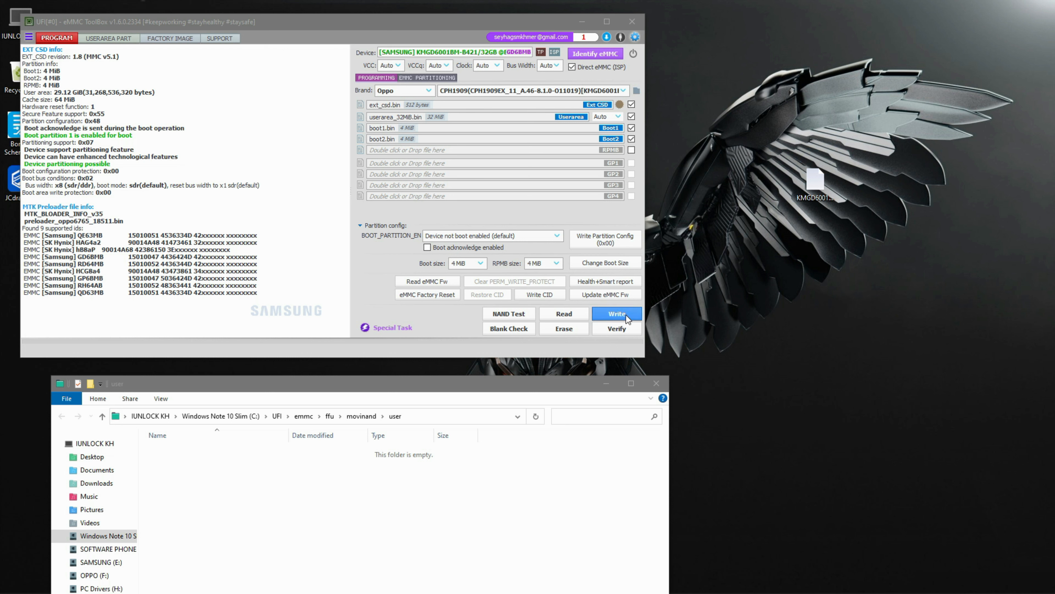
click(614, 313)
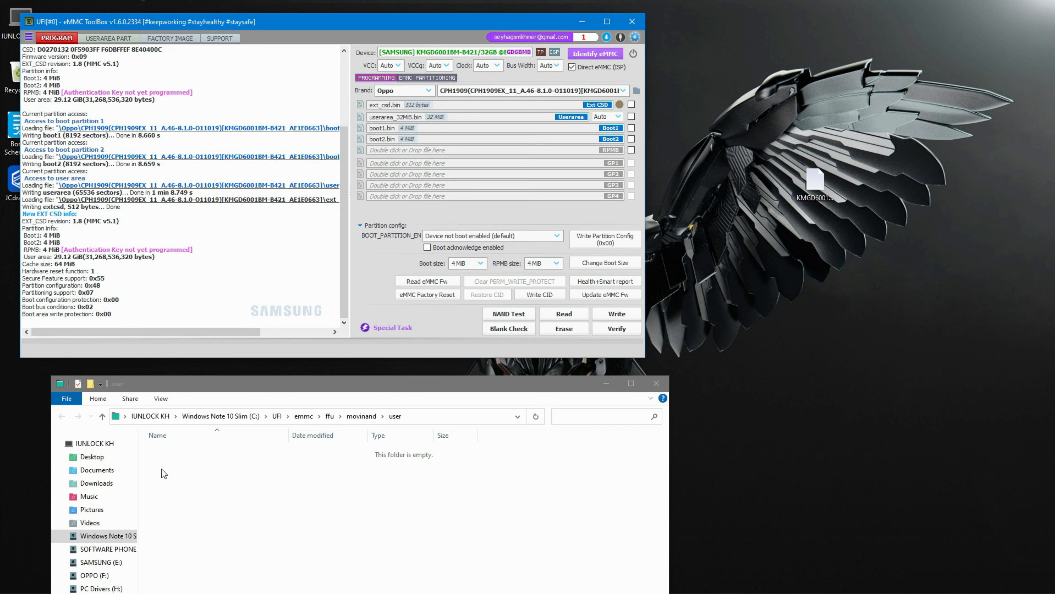
- Set the clock to 48 MHz and identify the eMMC
click(494, 65)
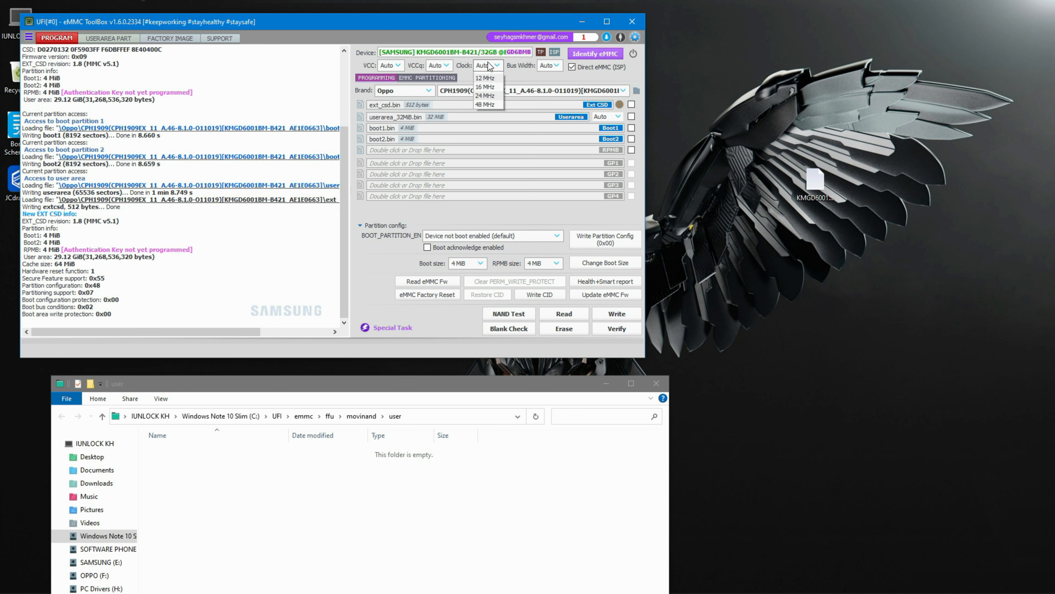
click(488, 146)
click(600, 55)
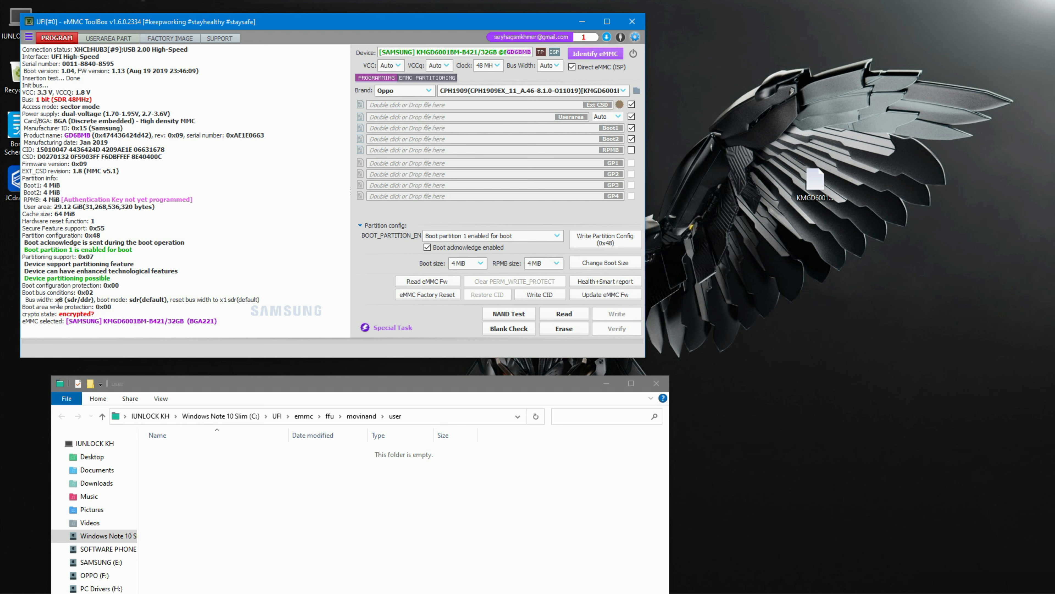
- Switch to the user area partitions and select brand Oppo with the CPH1909 firmware
click(120, 42)
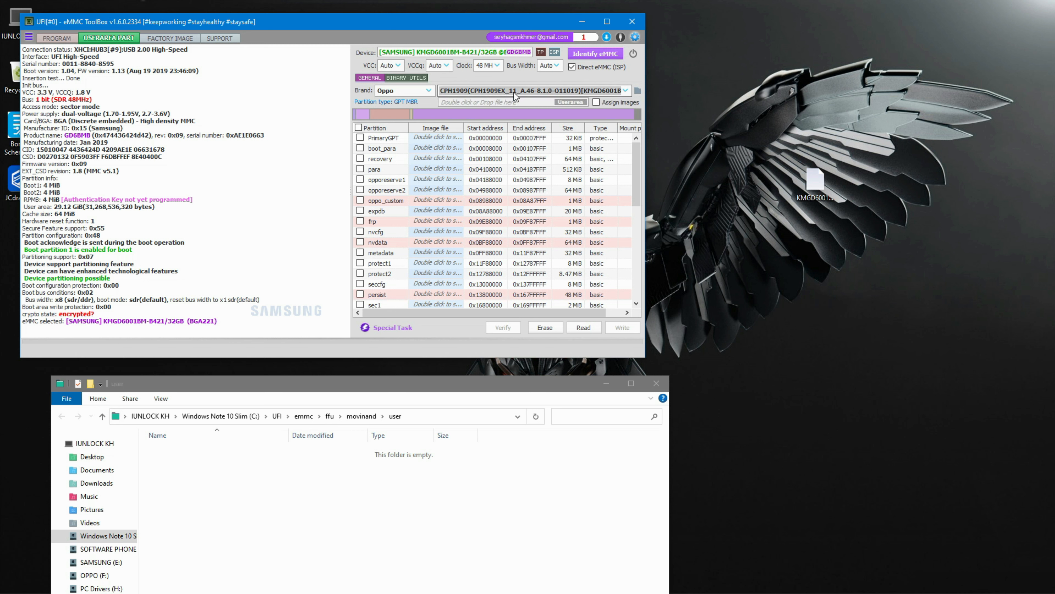
click(493, 101)
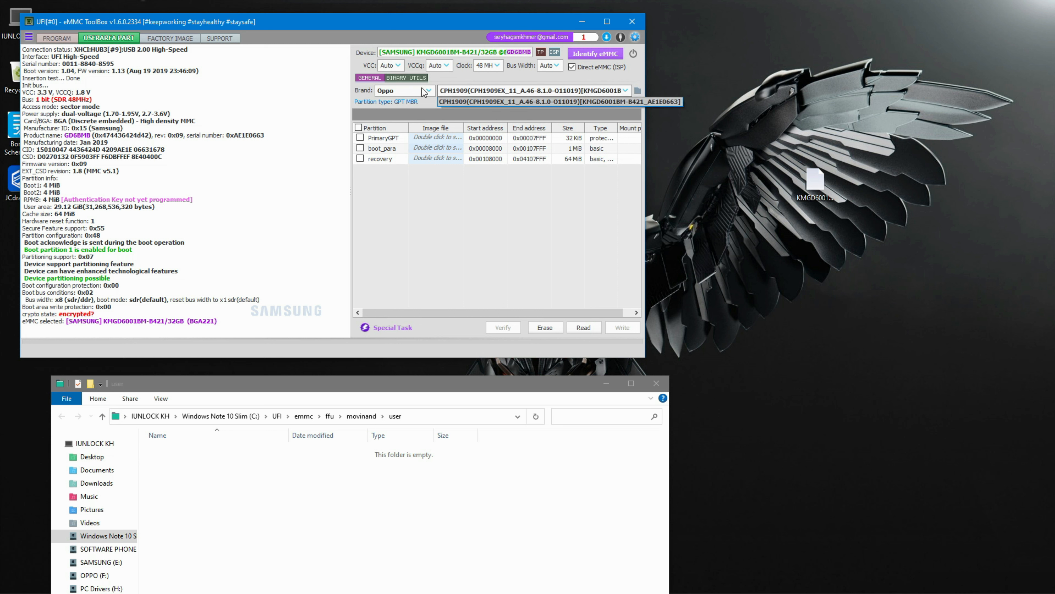
click(411, 87)
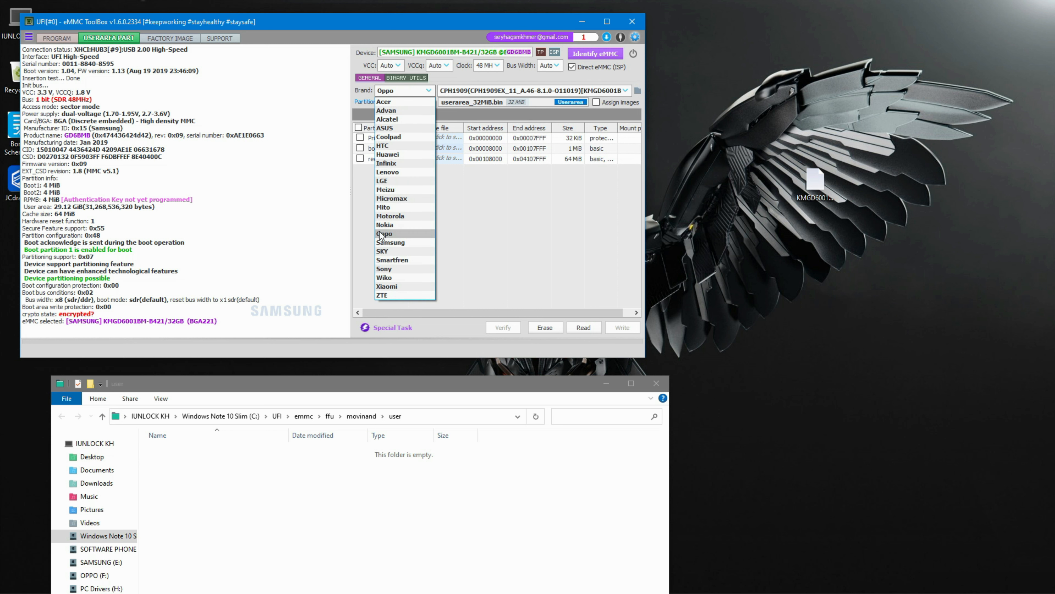
click(381, 233)
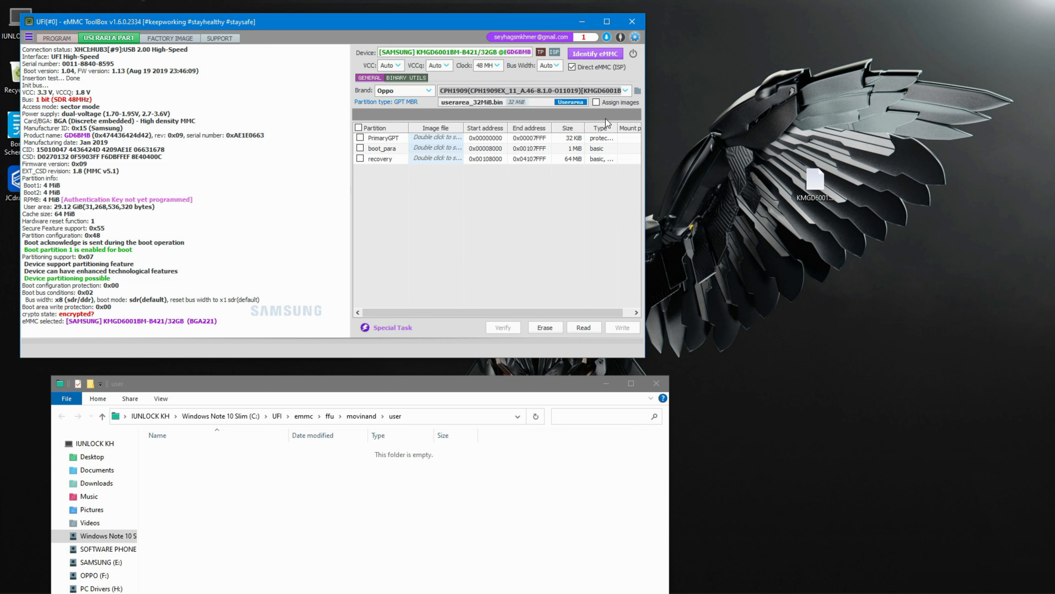
- Open the loaded firmware's folder and its user_part subfolder in Explorer
click(637, 92)
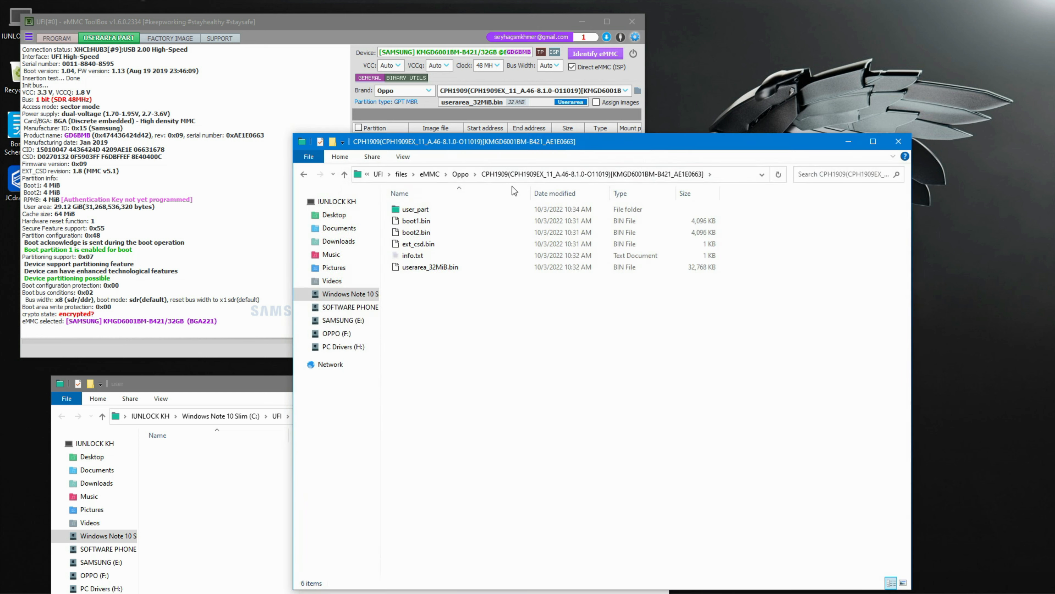
double_click(419, 210)
click(418, 210)
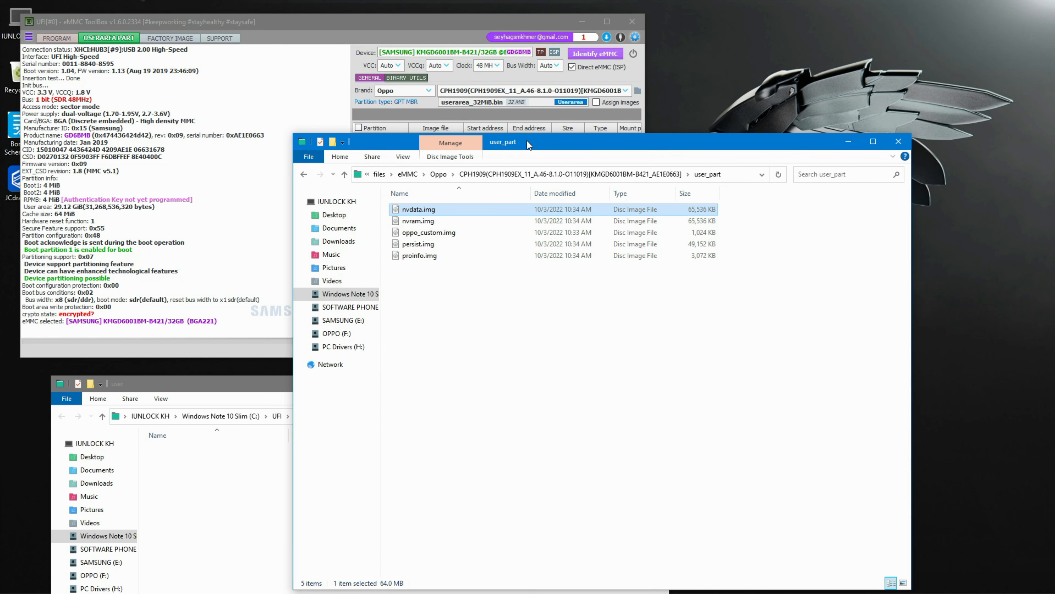
drag(540, 151, 609, 285)
- Identify the eMMC again and tick the oppo_custom partition
click(593, 56)
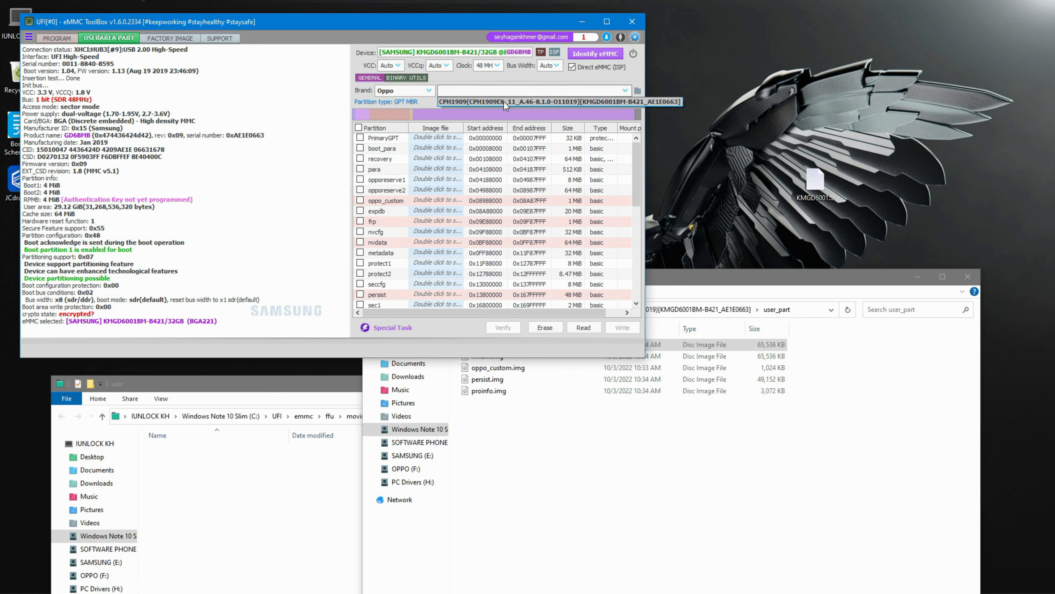
click(597, 54)
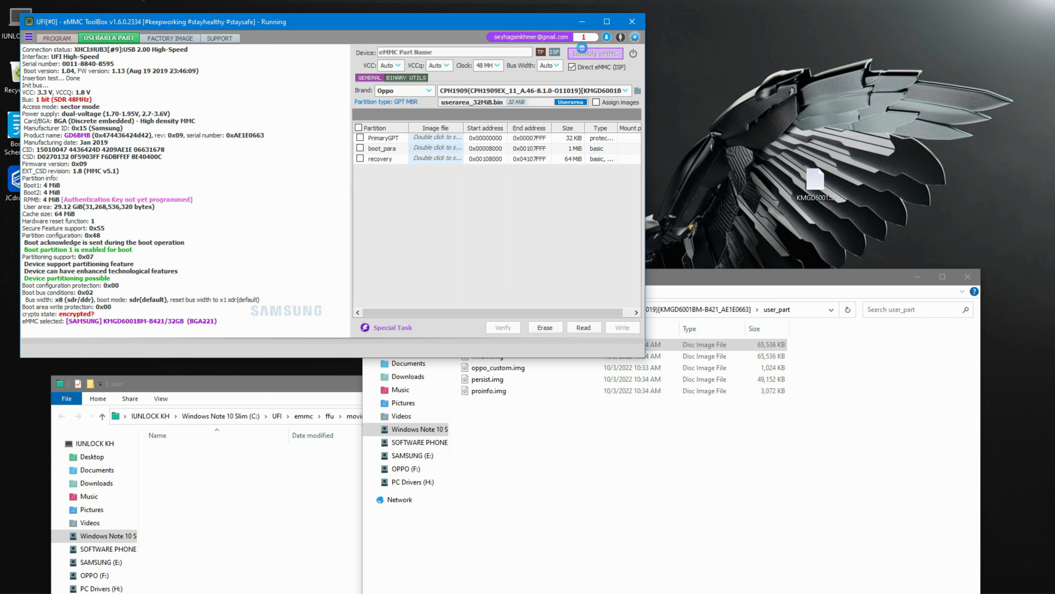
drag(726, 278, 814, 261)
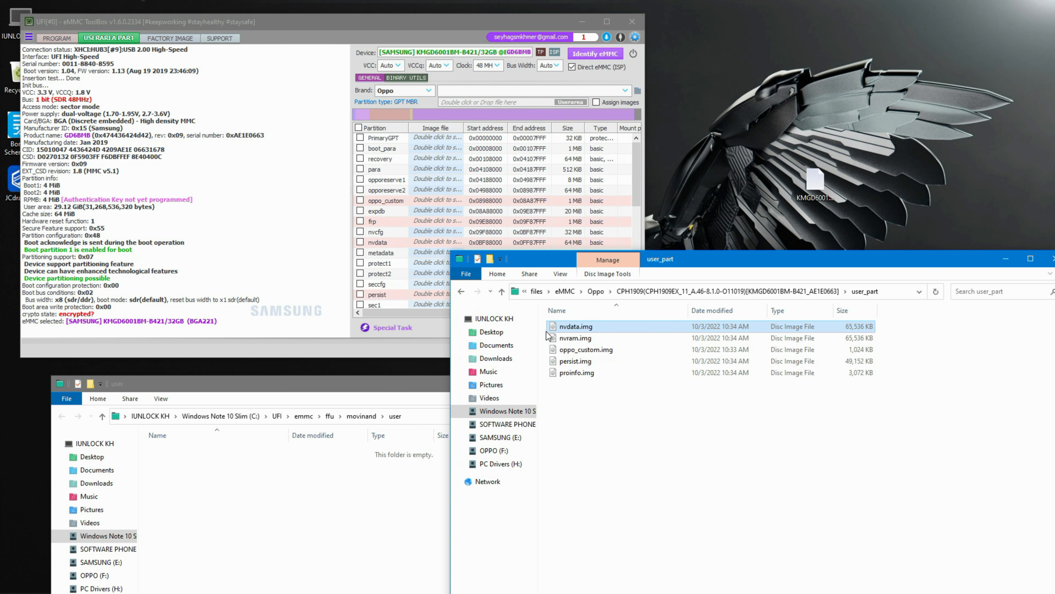
click(456, 201)
click(360, 200)
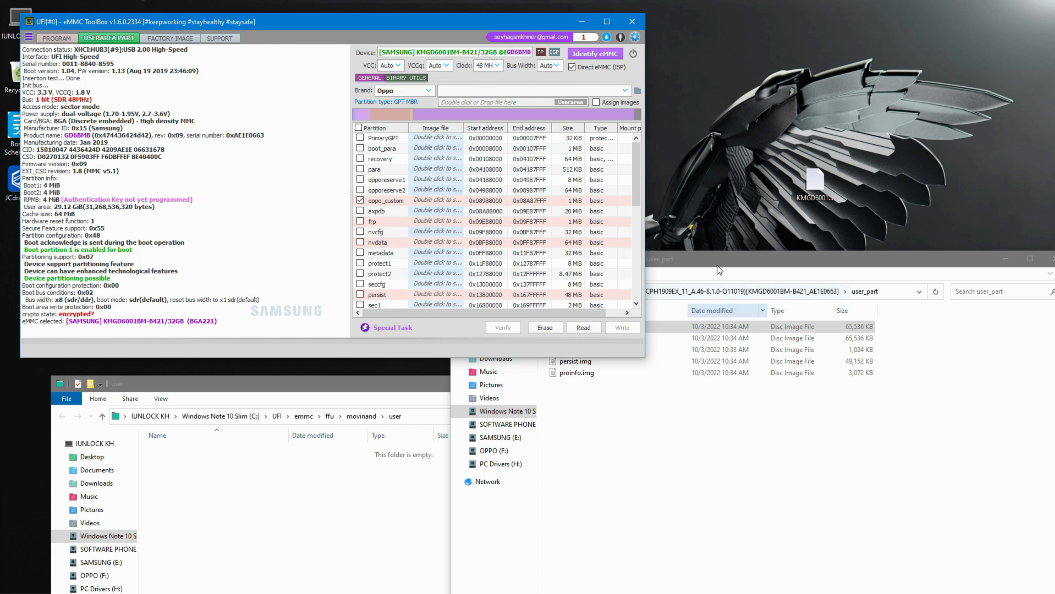
- Copy the user_part backup folder from the firmware folder to the desktop
drag(717, 266, 732, 288)
click(477, 313)
drag(584, 349, 690, 150)
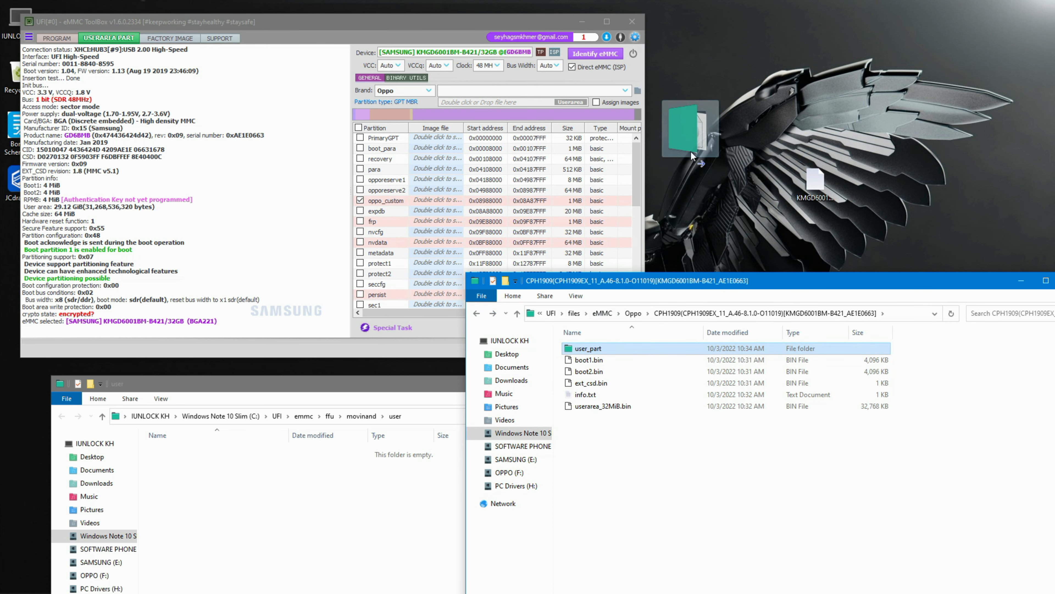
- Assign oppo_custom.img from the desktop user_part folder to the oppo_custom partition
click(431, 200)
click(407, 202)
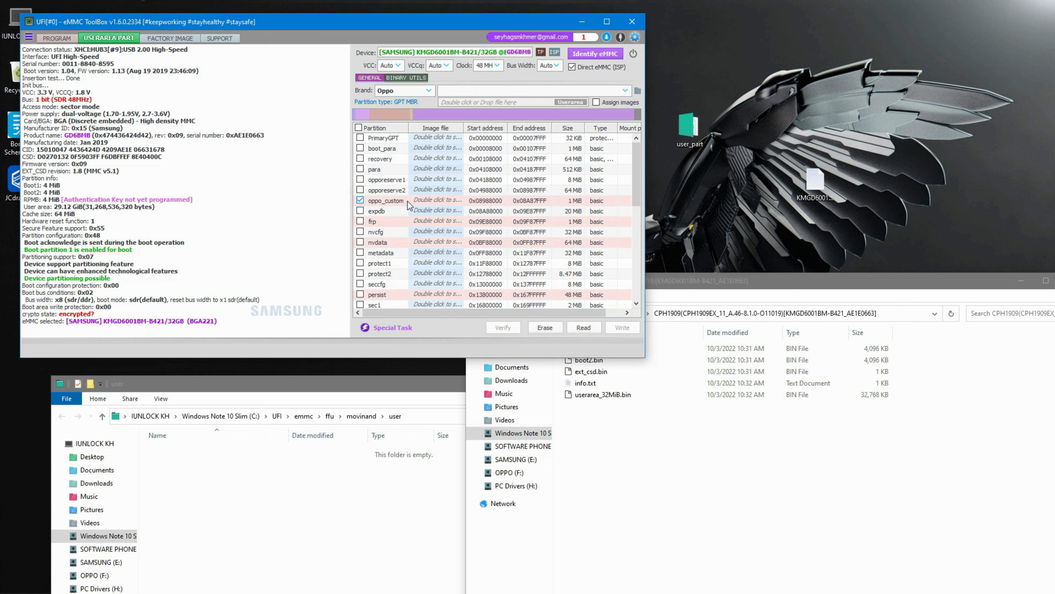
double_click(450, 201)
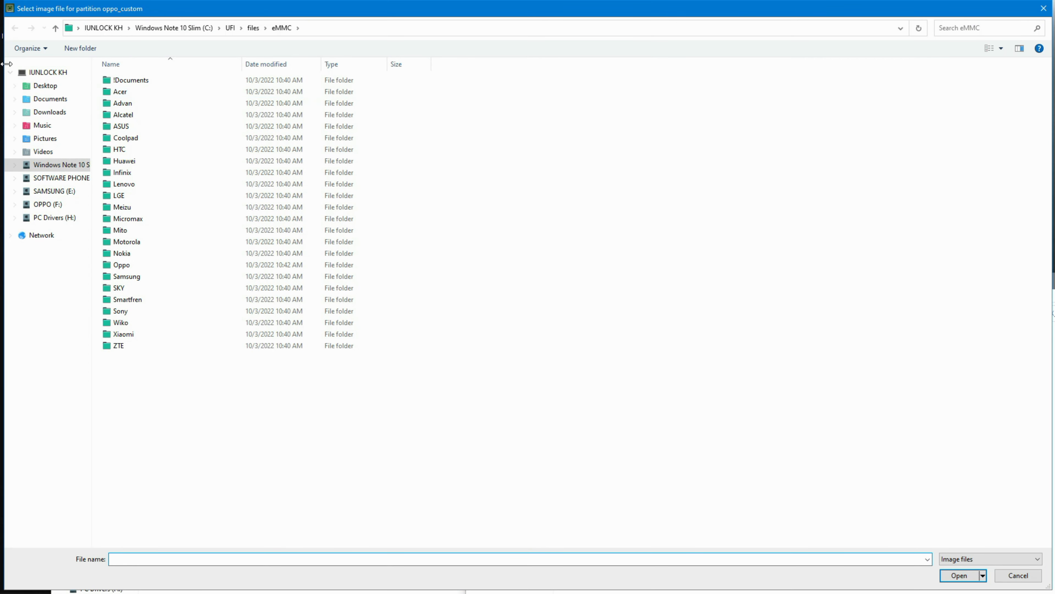
click(26, 91)
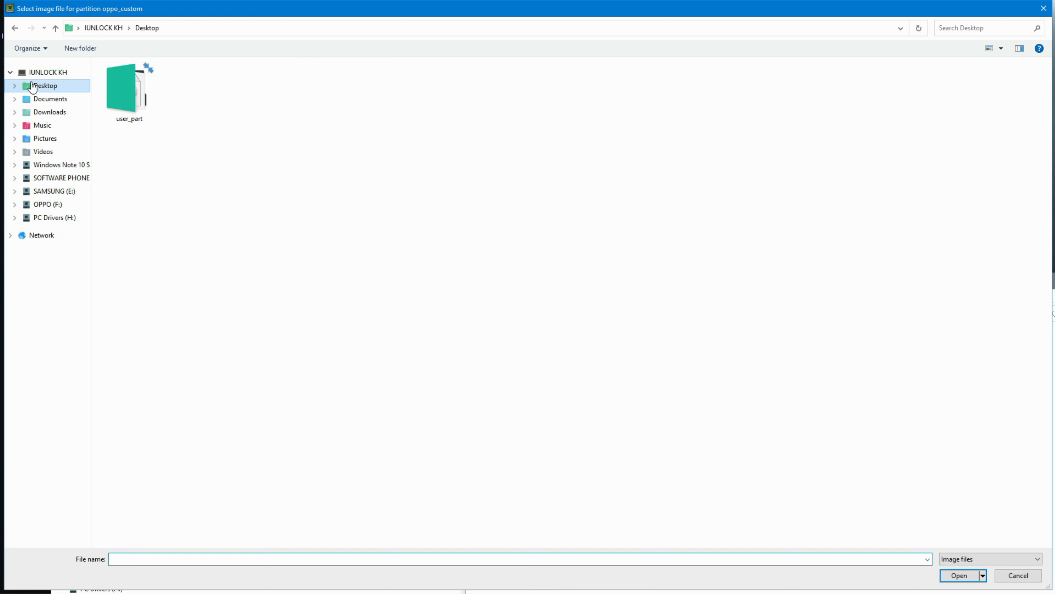
double_click(126, 112)
double_click(153, 102)
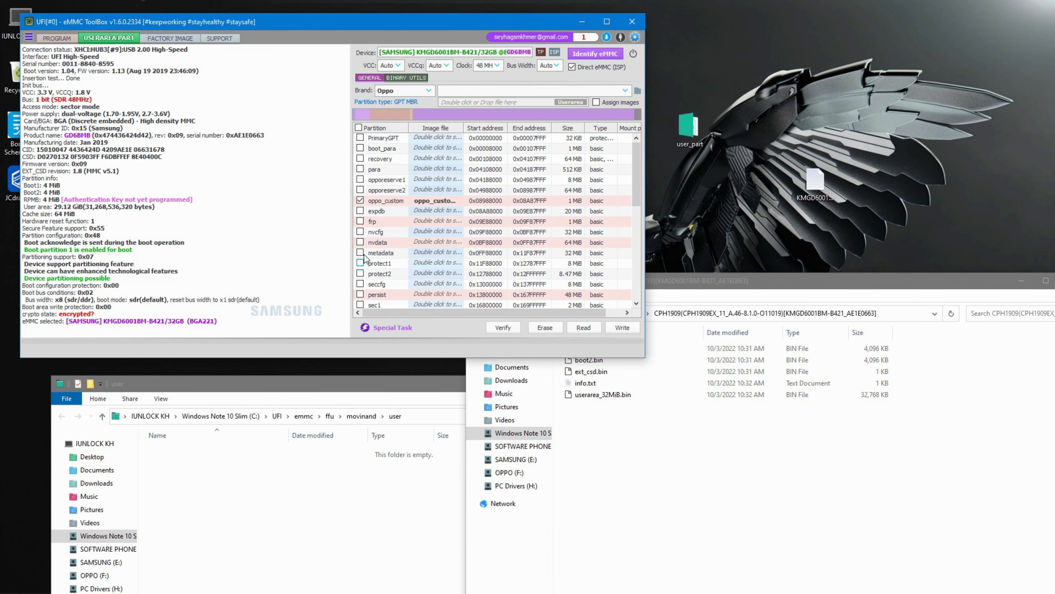
- Tick the nvdata partition and assign nvdata.img from the desktop user_part folder to it
click(360, 242)
double_click(427, 242)
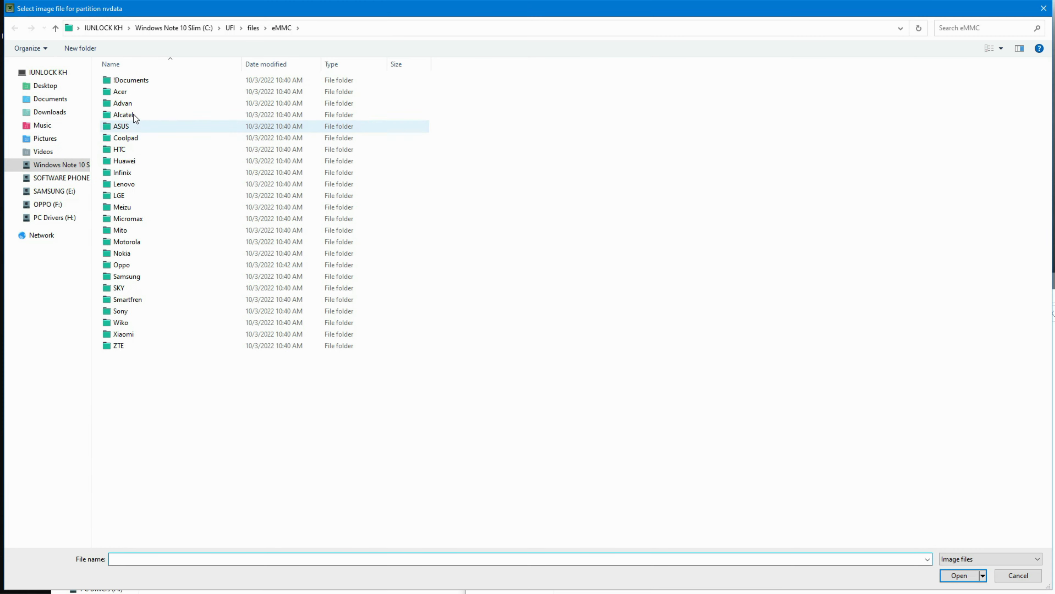
click(45, 86)
double_click(127, 95)
click(137, 103)
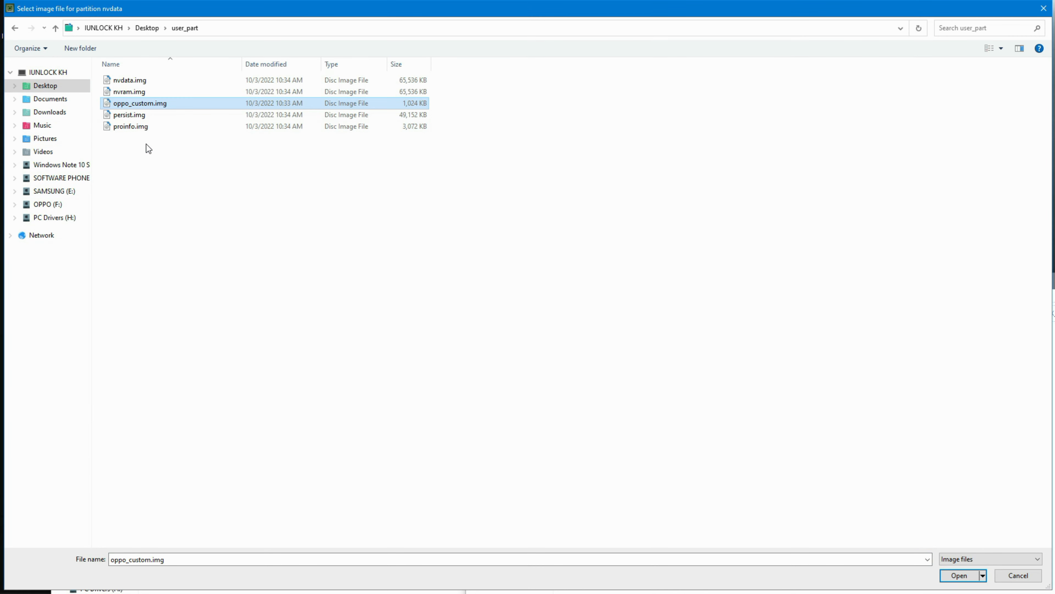
click(130, 80)
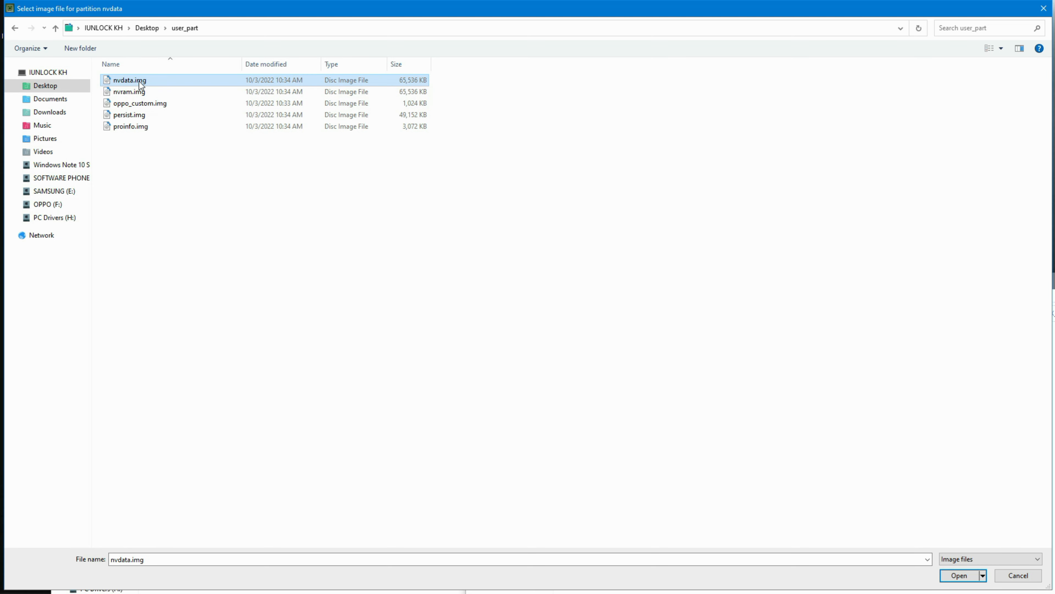
double_click(133, 81)
- Assign persist.img from the desktop user_part folder to the persist partition
scroll(423, 259, down, 1)
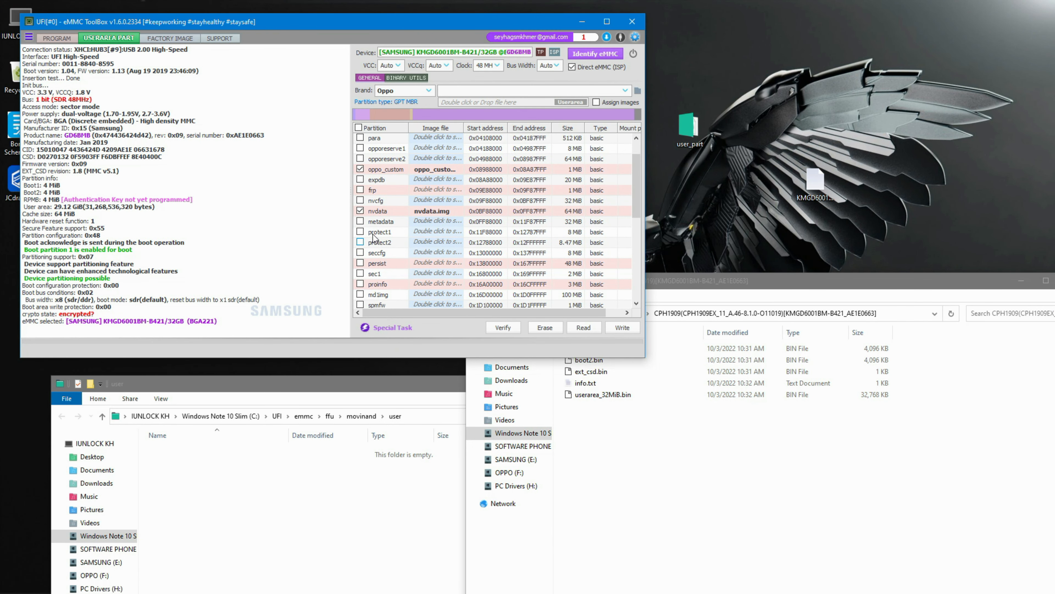
double_click(431, 263)
click(45, 85)
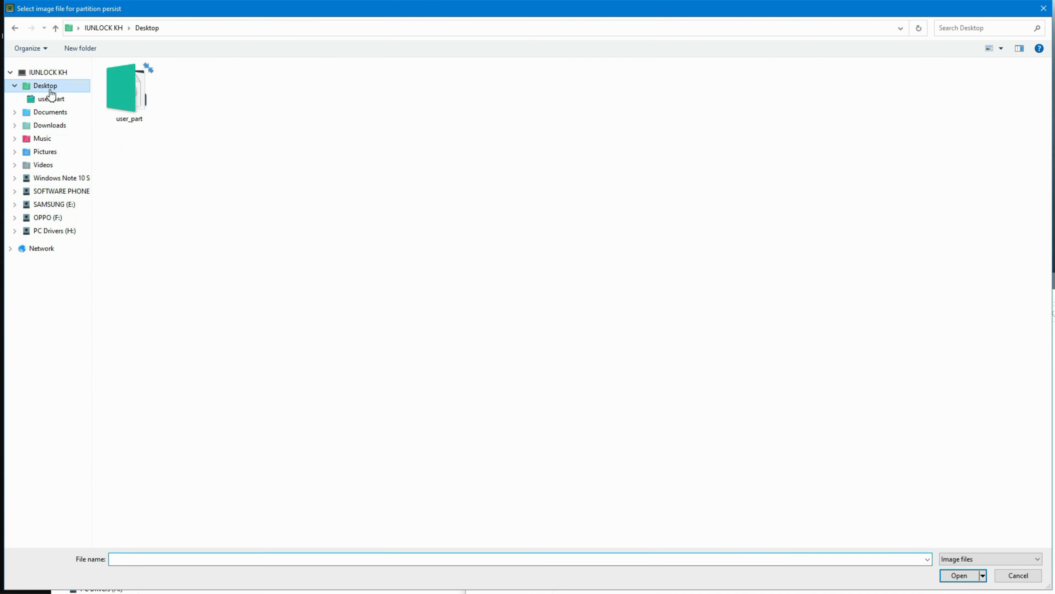
double_click(142, 106)
click(142, 105)
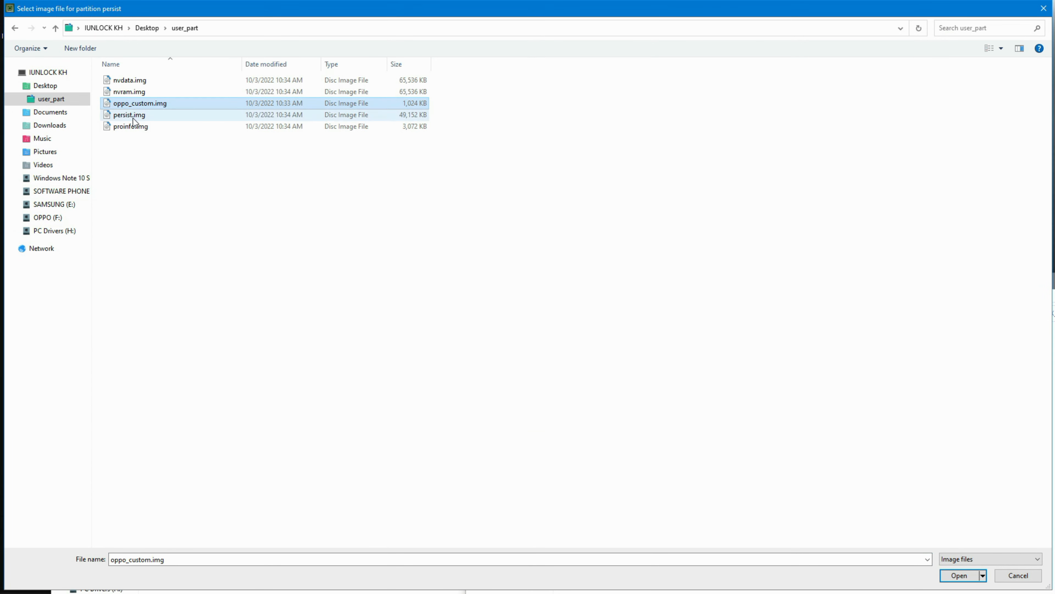
double_click(132, 118)
- Assign proinfo.img from the desktop user_part folder to the proinfo partition
scroll(458, 278, down, 2)
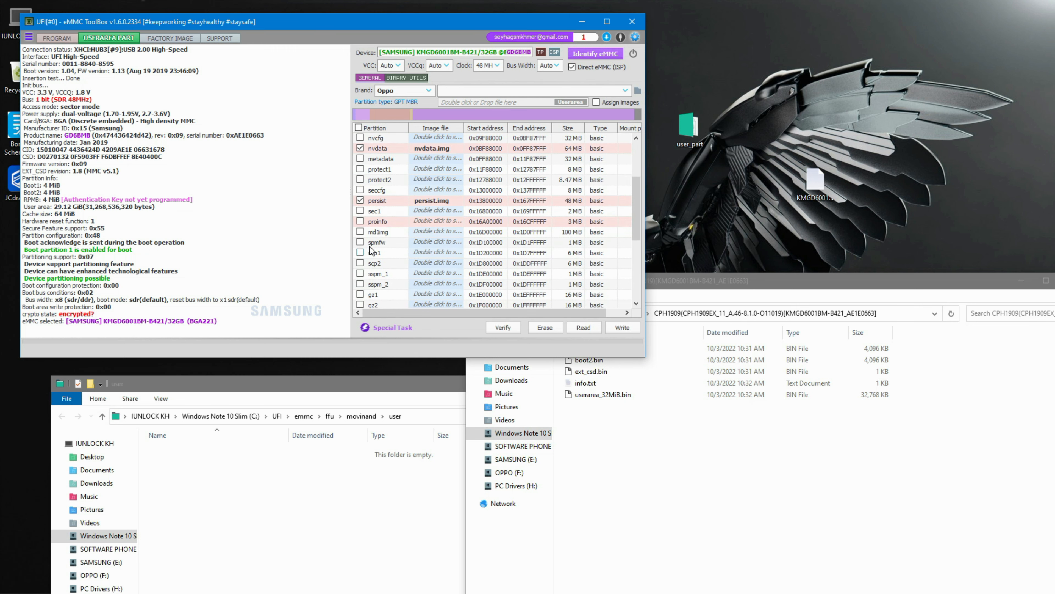
double_click(427, 222)
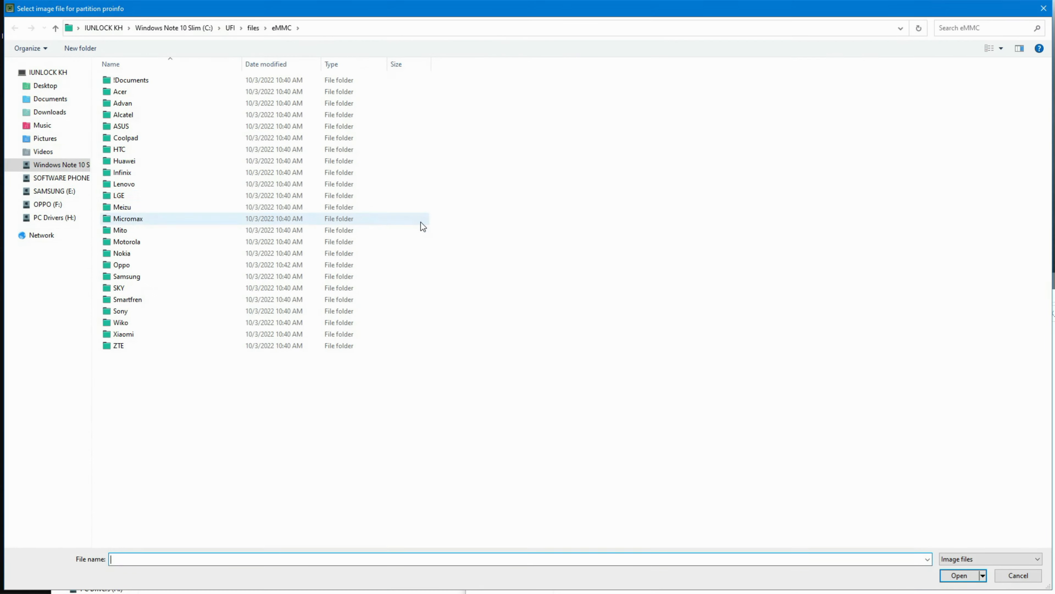
click(45, 85)
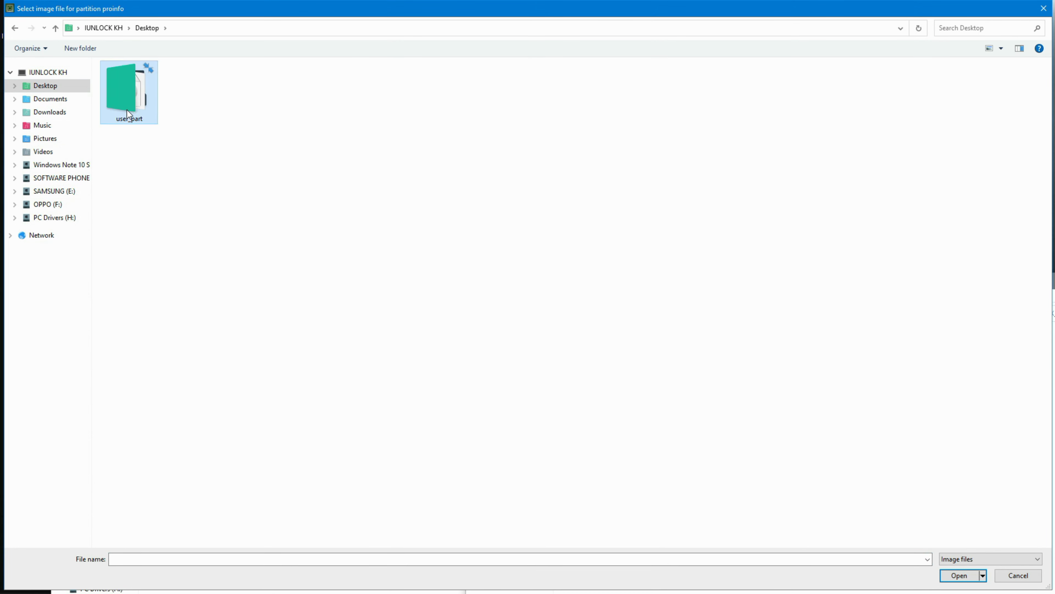
double_click(127, 110)
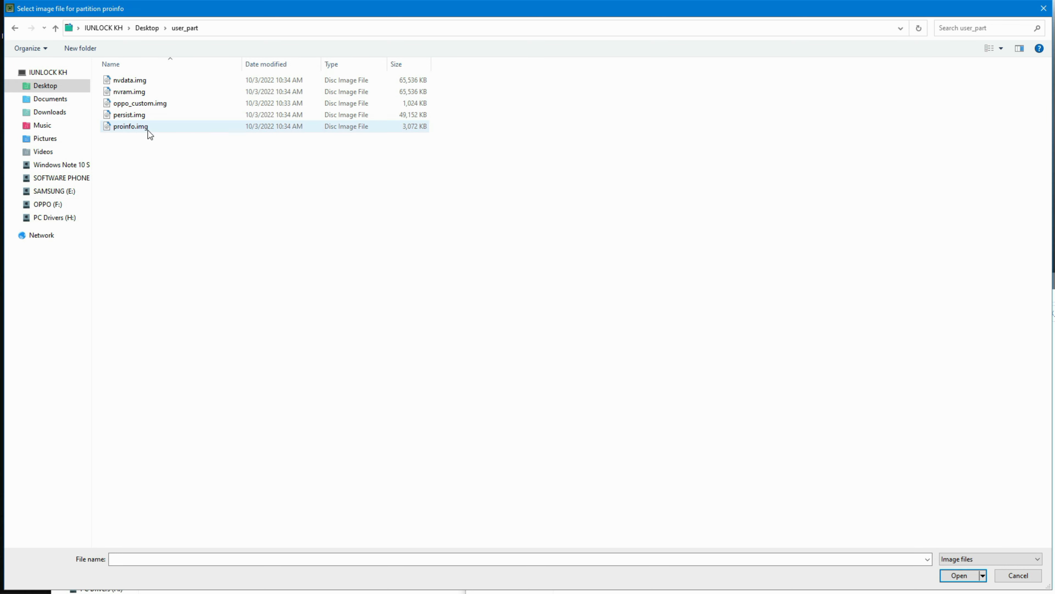
double_click(141, 127)
- Tick the nvram partition and assign nvram.img from the desktop user_part folder to it
scroll(360, 293, down, 2)
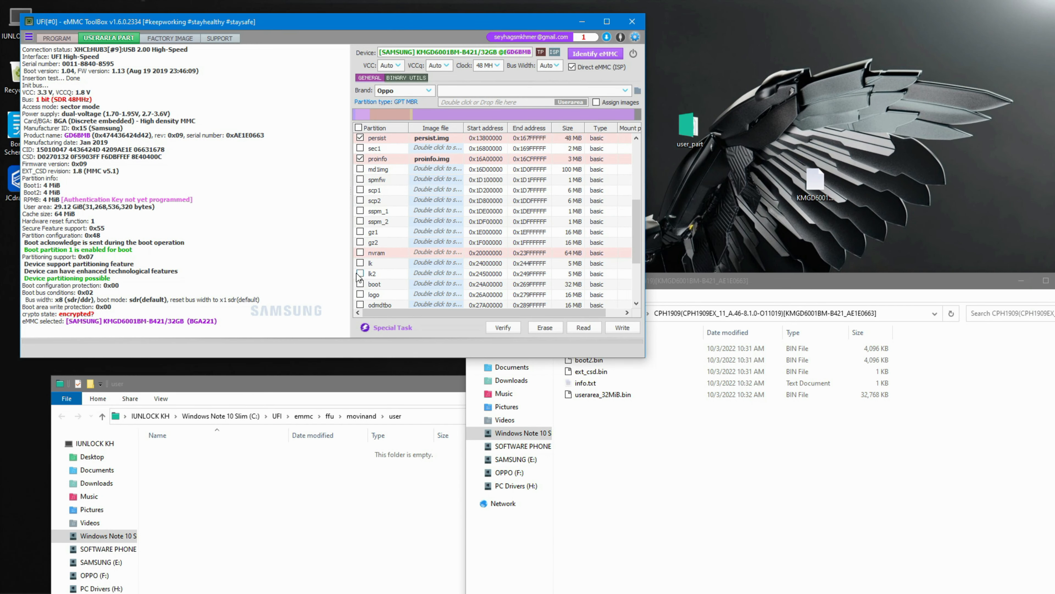
click(360, 252)
double_click(446, 256)
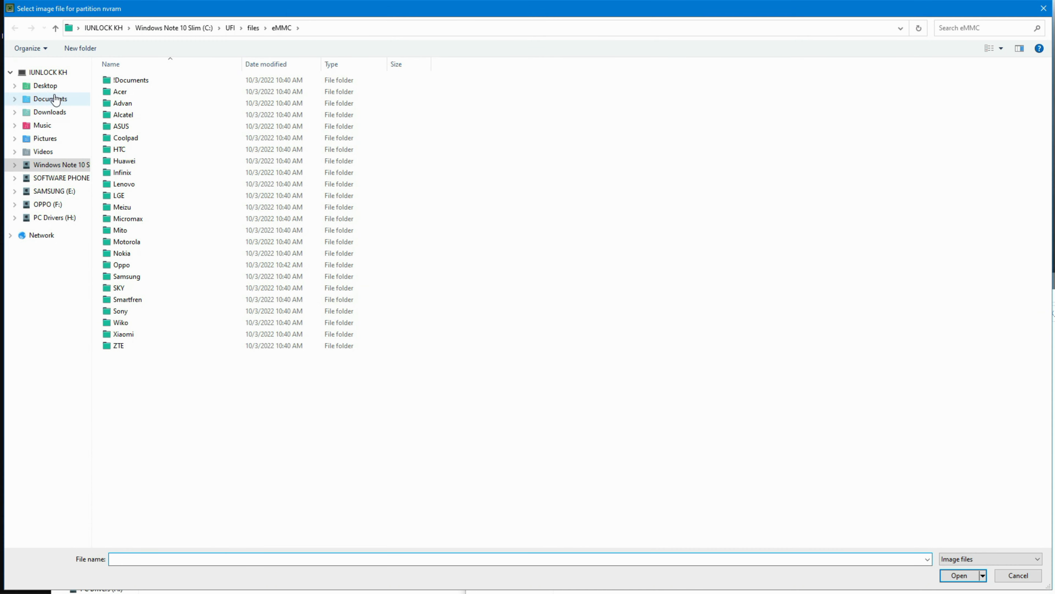
click(45, 86)
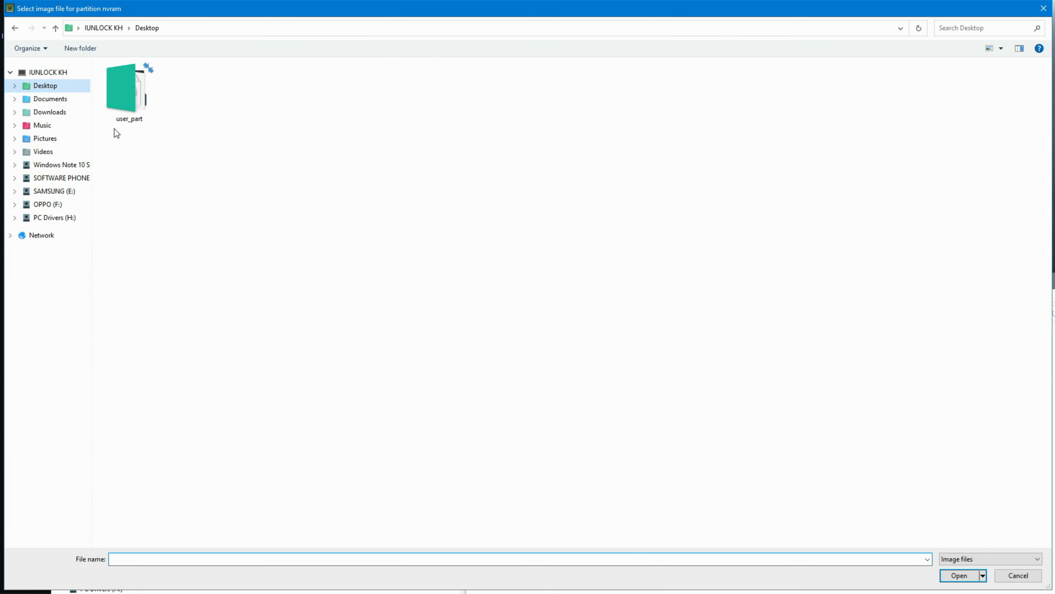
double_click(138, 106)
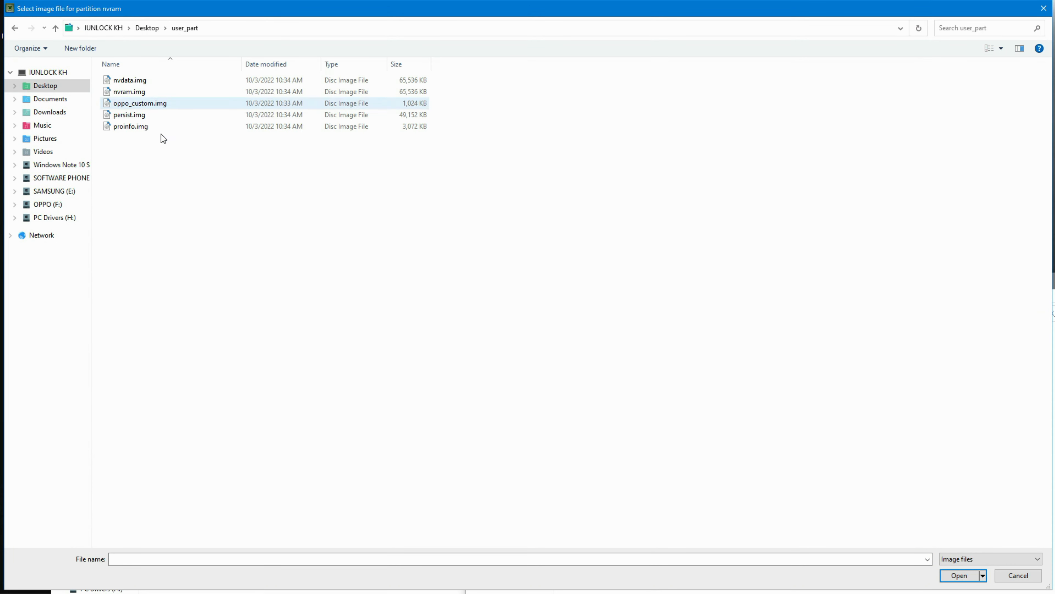
double_click(144, 92)
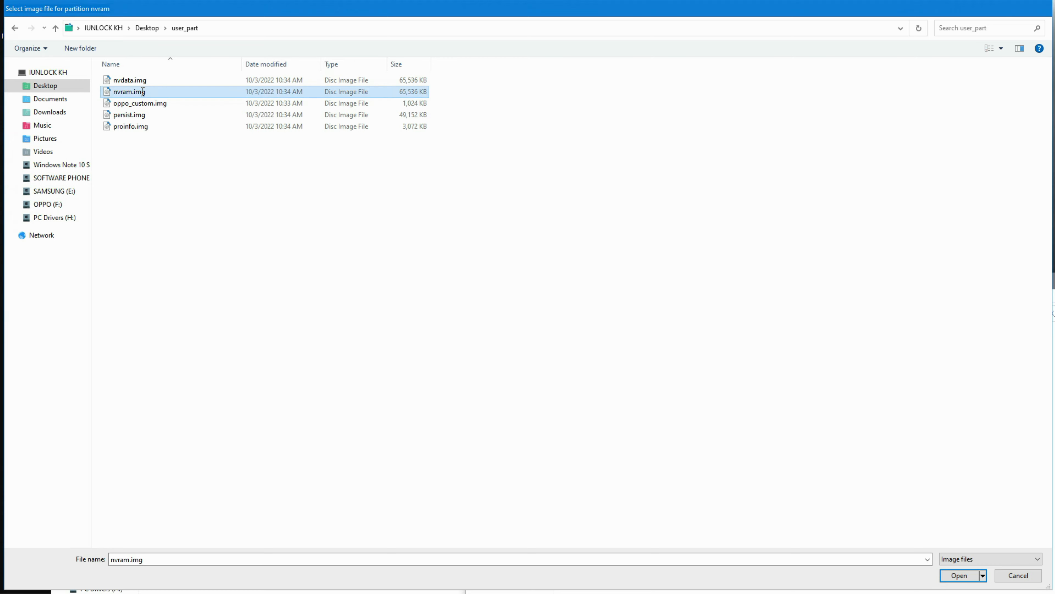
- Review the assigned partitions and write the selected images to the eMMC user area
scroll(539, 269, down, 1)
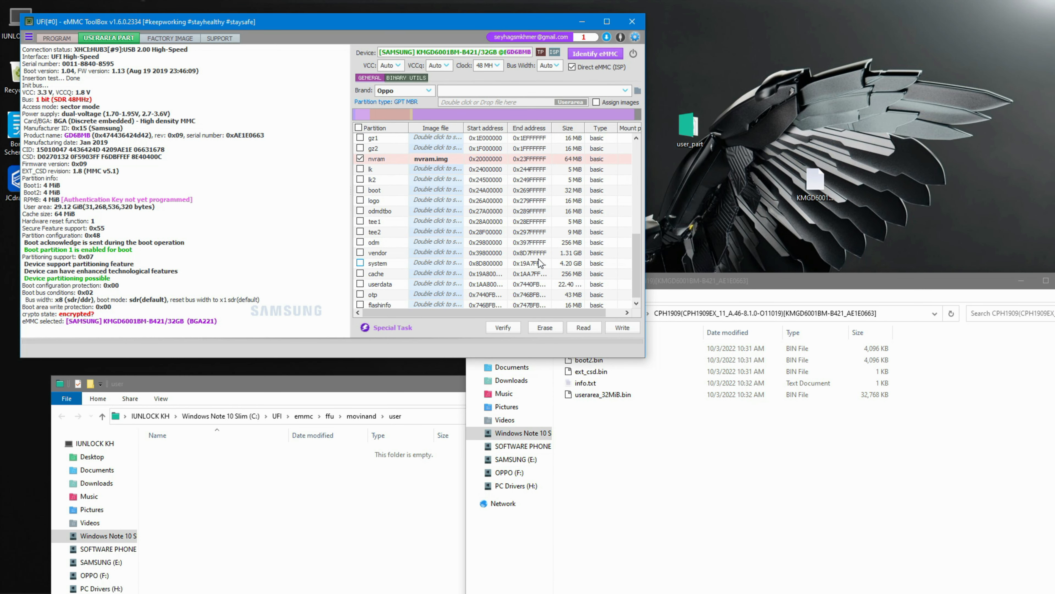
scroll(539, 266, up, 10)
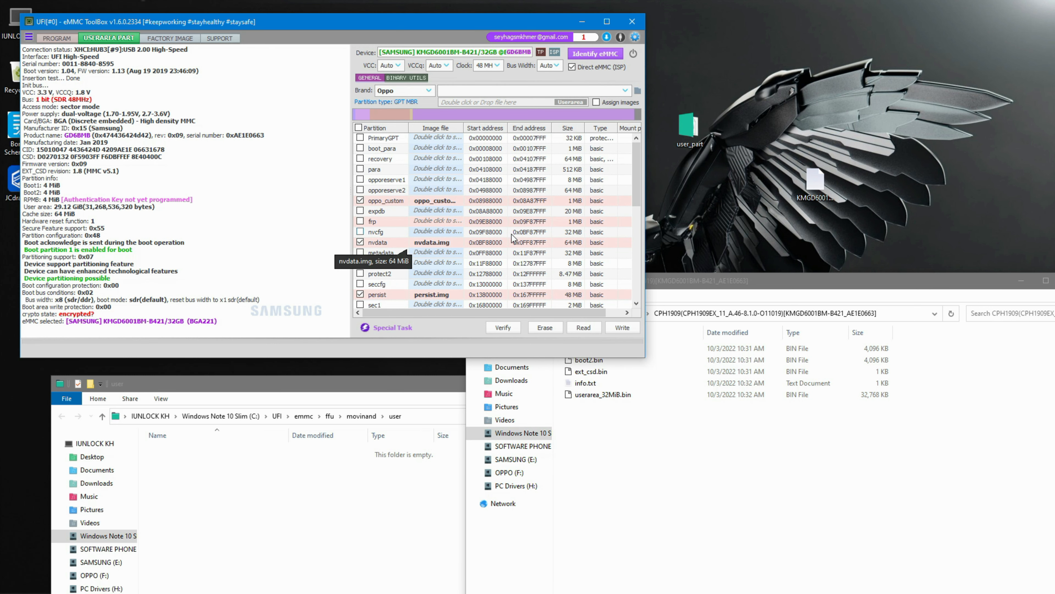
scroll(513, 238, down, 6)
click(622, 328)
drag(908, 279, 869, 308)
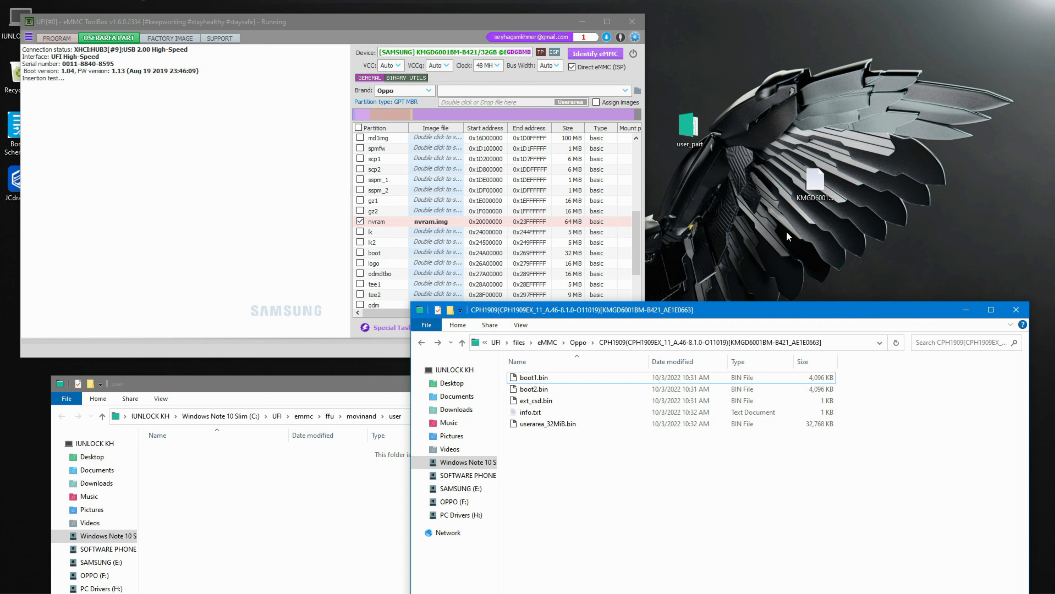
- Close the firmware folder window, set the clock to 24 MHz and retry writing the selected partition images
click(1020, 311)
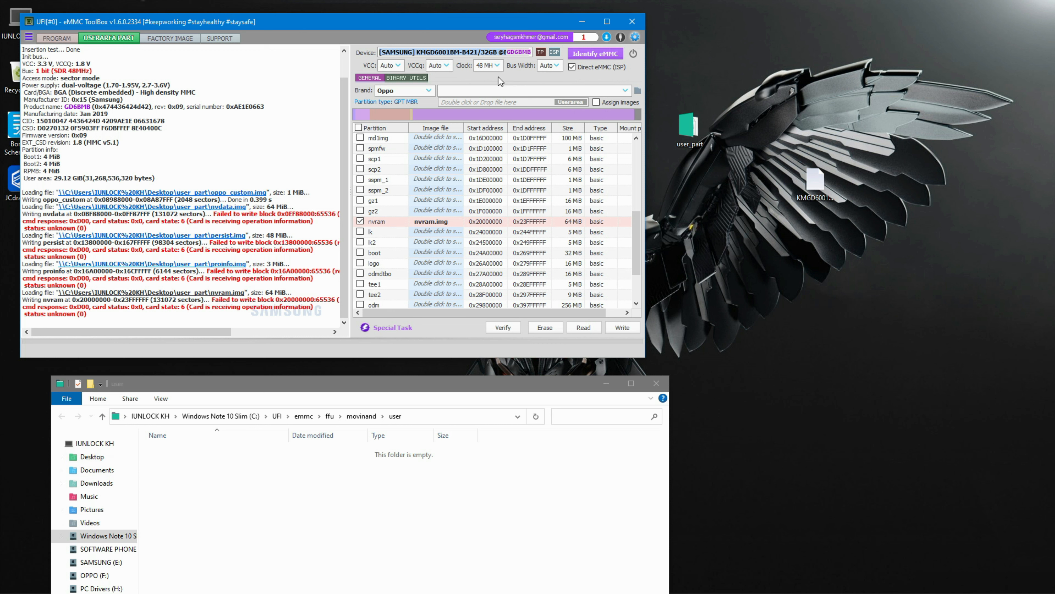
click(491, 65)
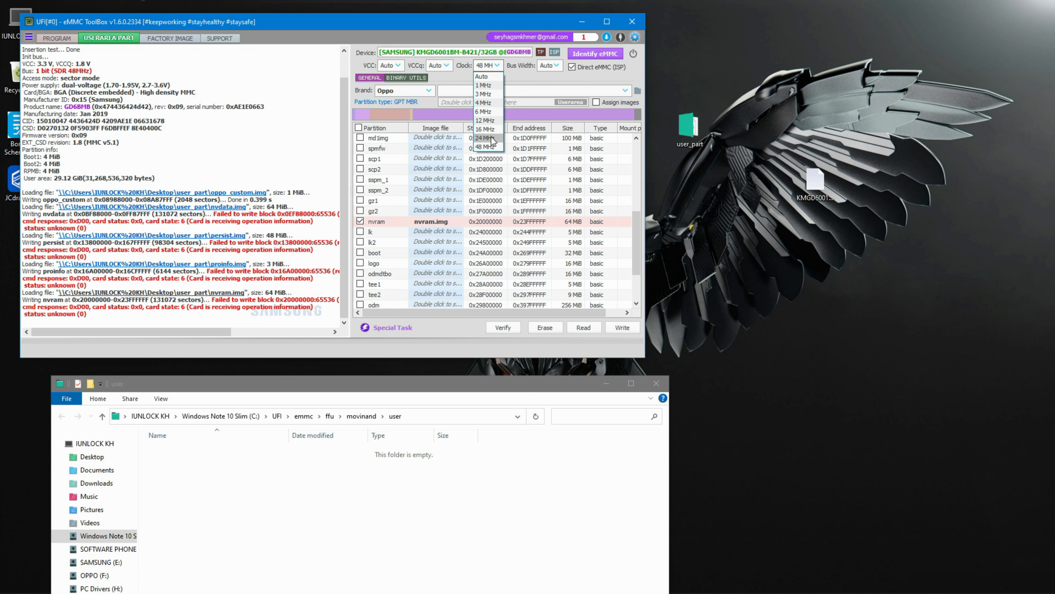
click(492, 138)
click(614, 327)
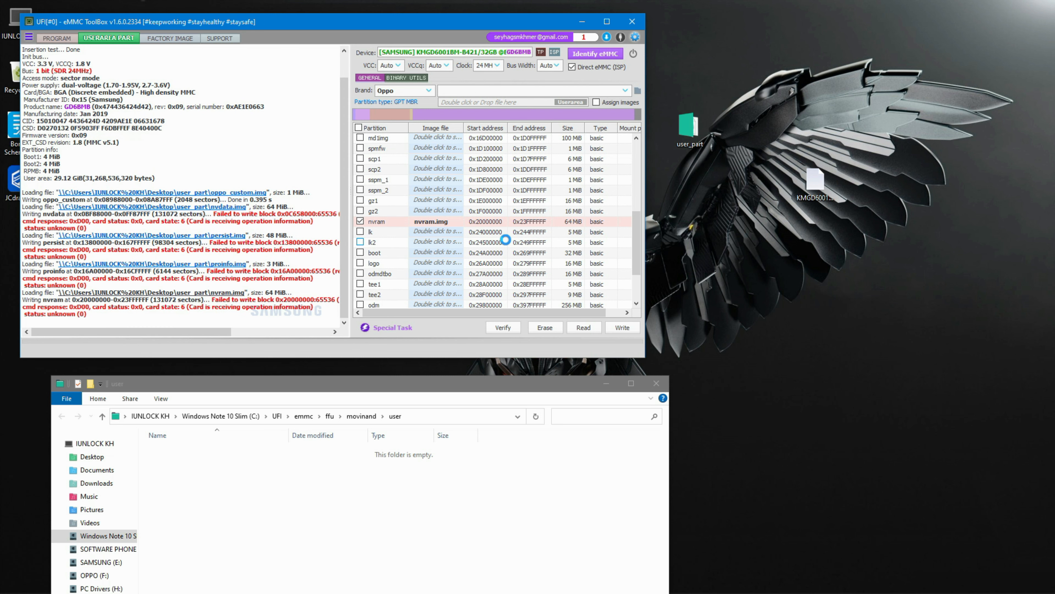
- Re-identify the eMMC to reload its partition table
click(598, 54)
right_click(713, 69)
click(790, 103)
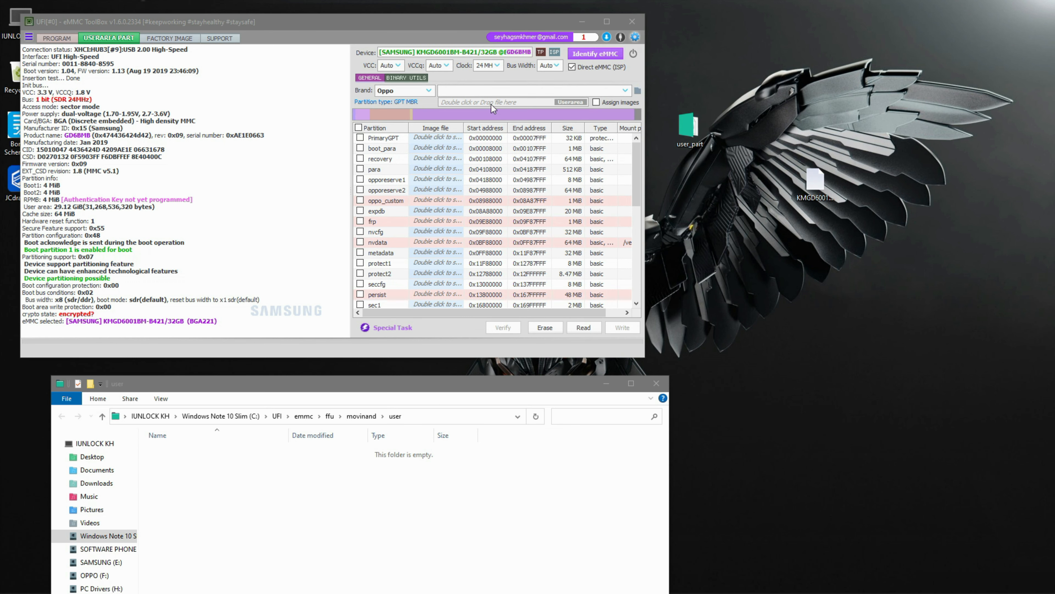
- Load the CPH1909 userarea_32MiB.bin backup as the partition source and keep the brand set to Oppo
click(500, 90)
click(500, 101)
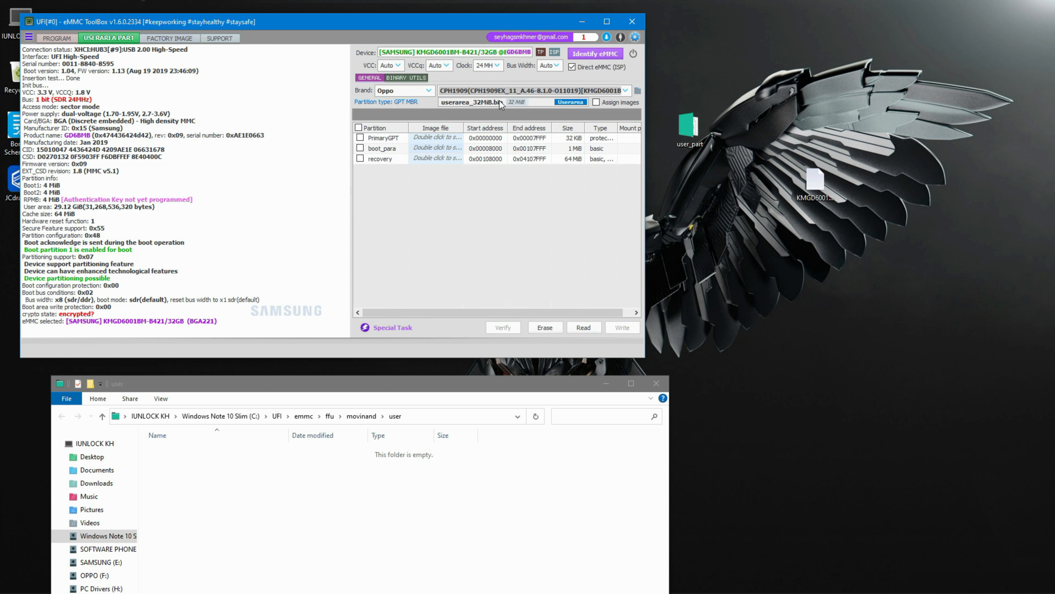
click(399, 93)
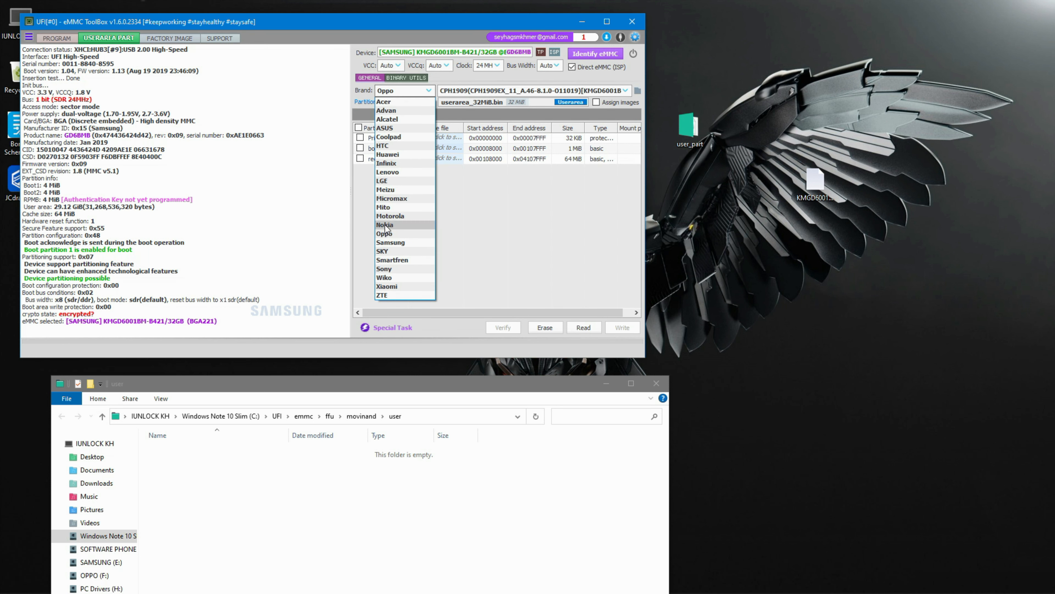
click(384, 233)
- Lower the clock to 12 MHz and re-identify the eMMC
click(487, 65)
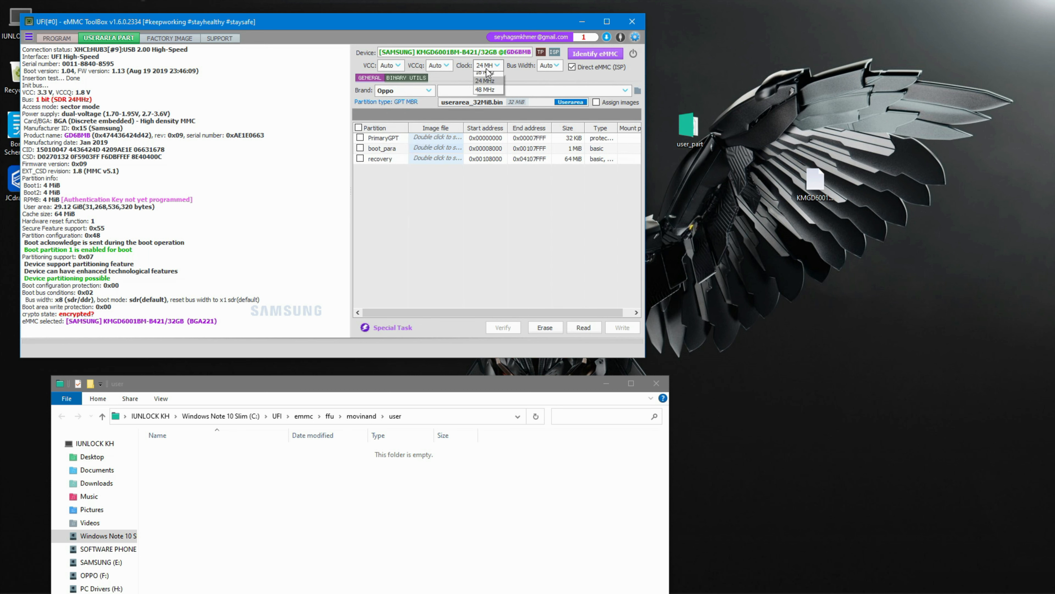
click(485, 121)
click(598, 54)
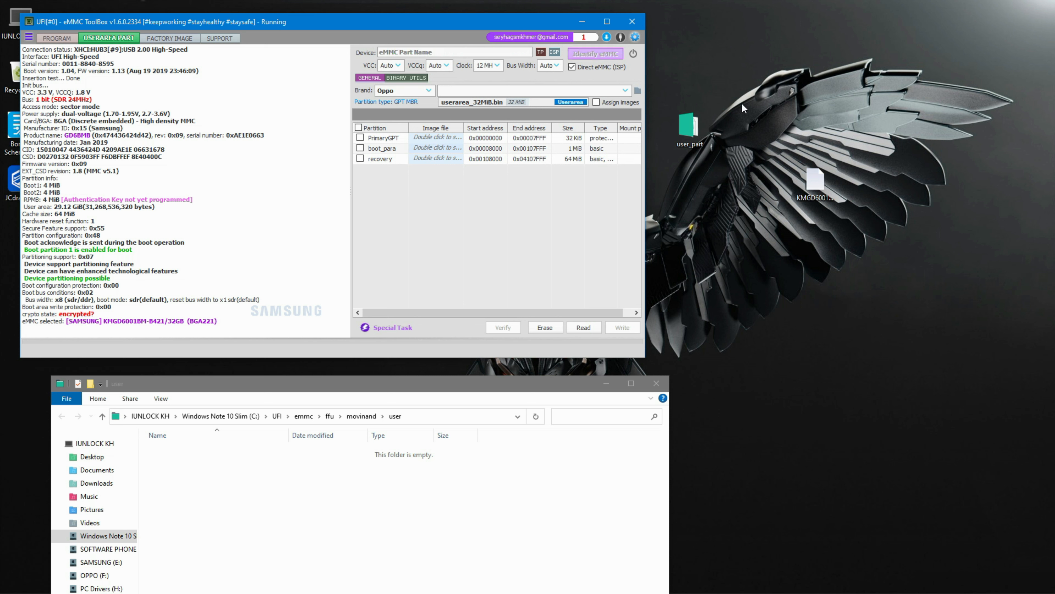
right_click(798, 61)
click(834, 97)
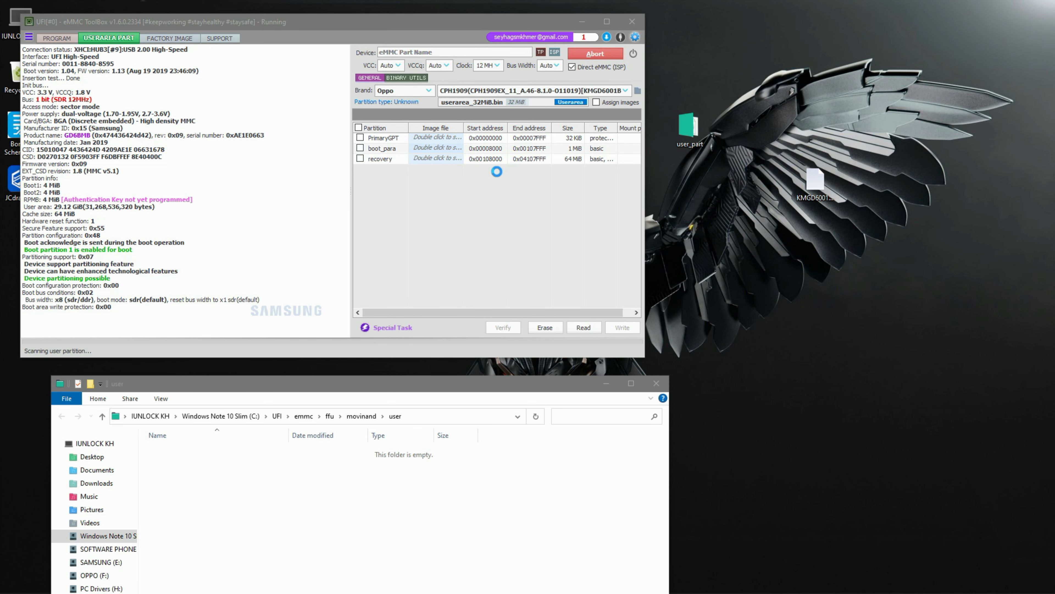
- Tick the oppo_custom partition and assign oppo_custom.img from the desktop user_part folder to it
click(377, 200)
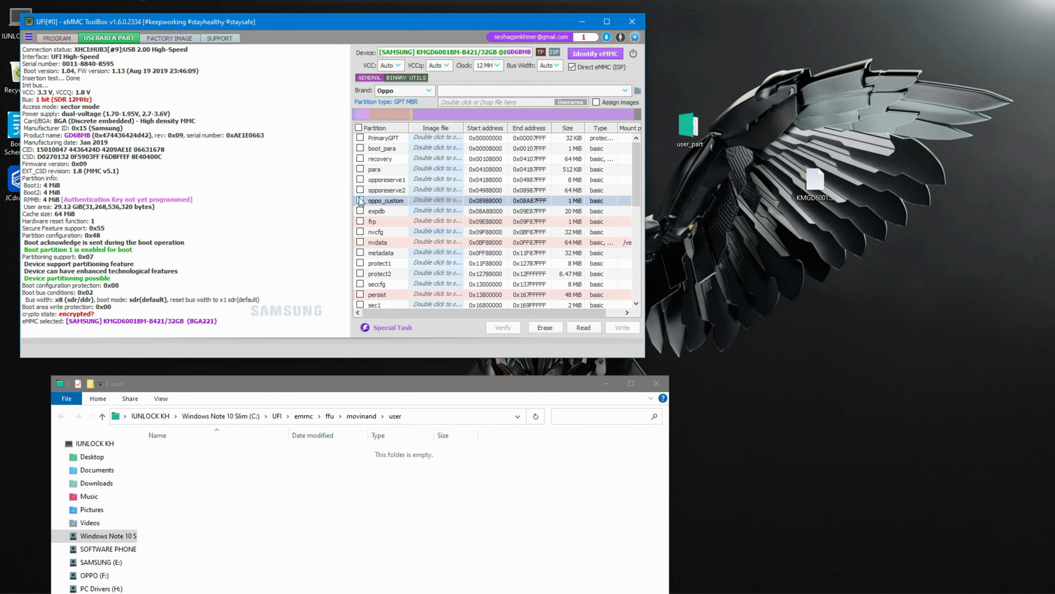
click(360, 199)
double_click(444, 201)
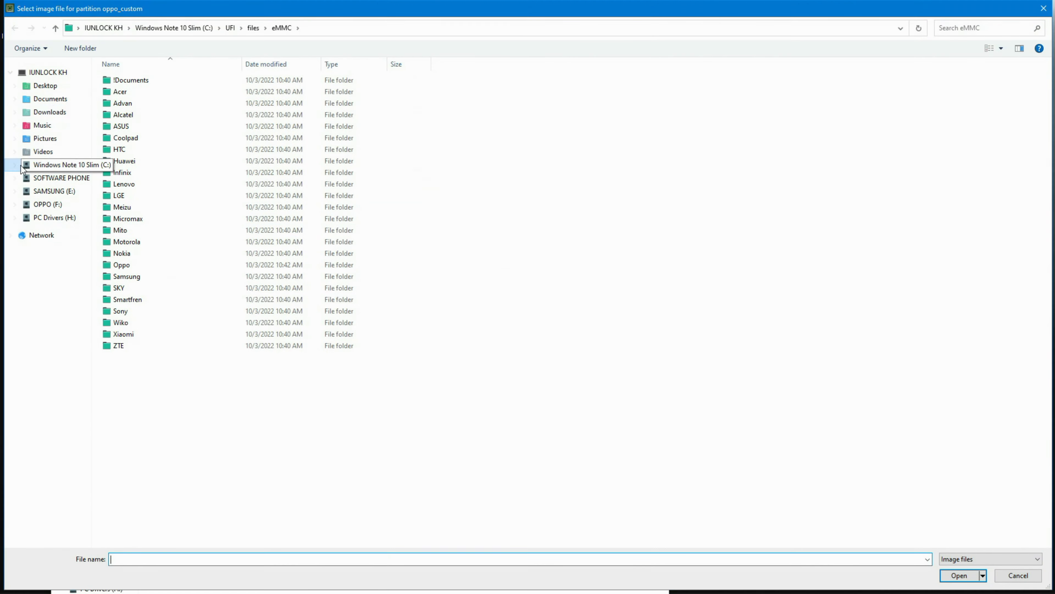
click(49, 89)
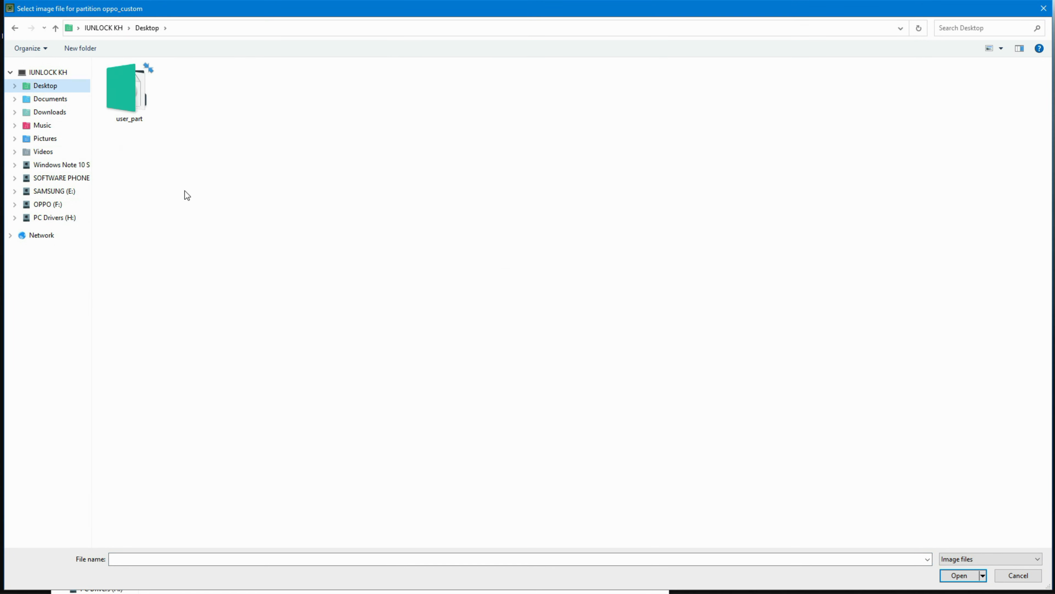
double_click(119, 89)
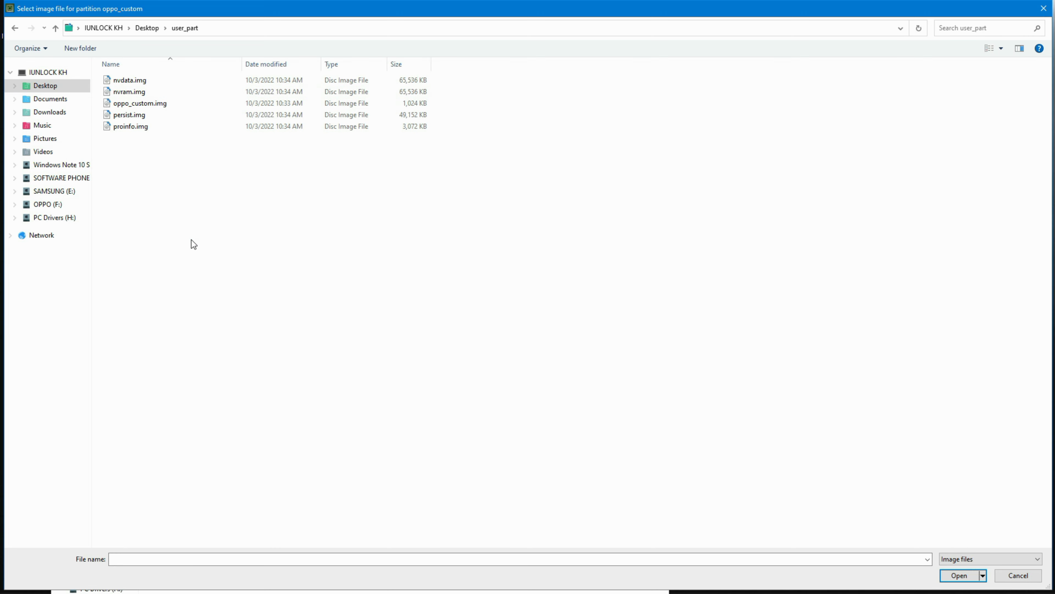
double_click(145, 103)
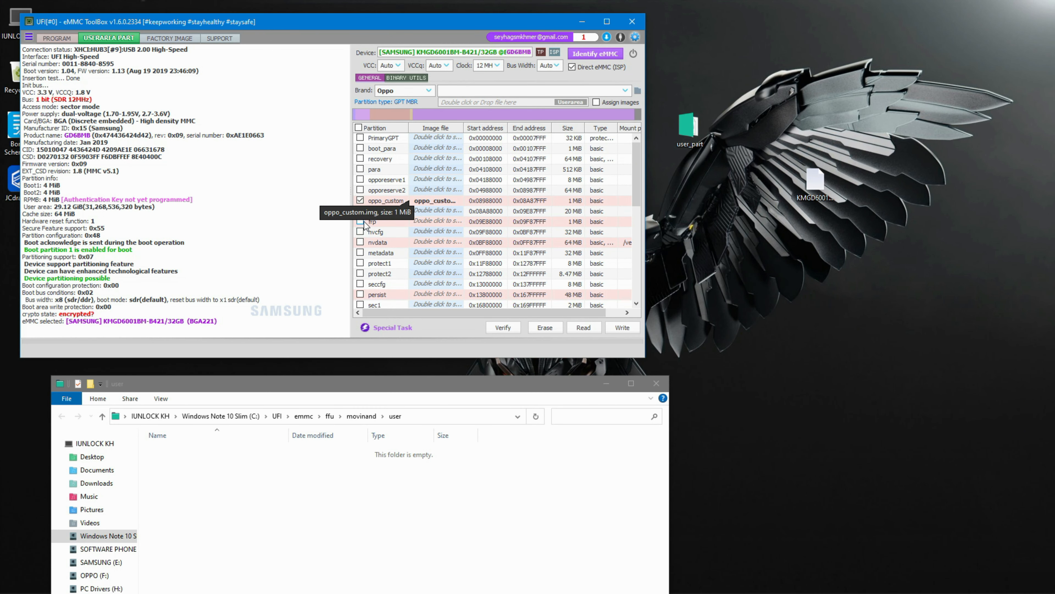
- Tick the nvdata partition and assign nvdata.img from the desktop user_part folder to it
click(359, 243)
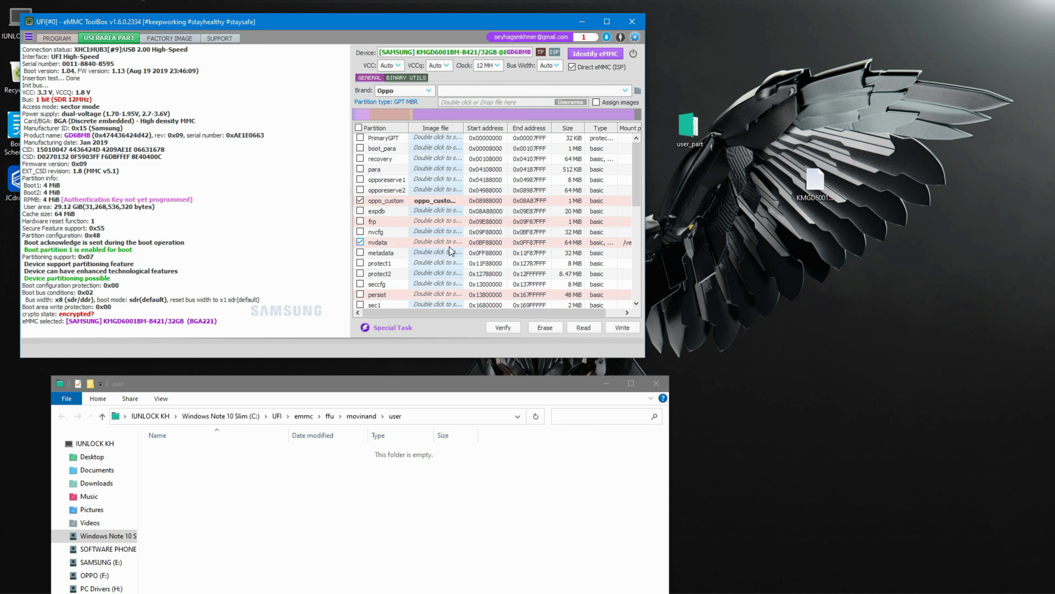
double_click(441, 243)
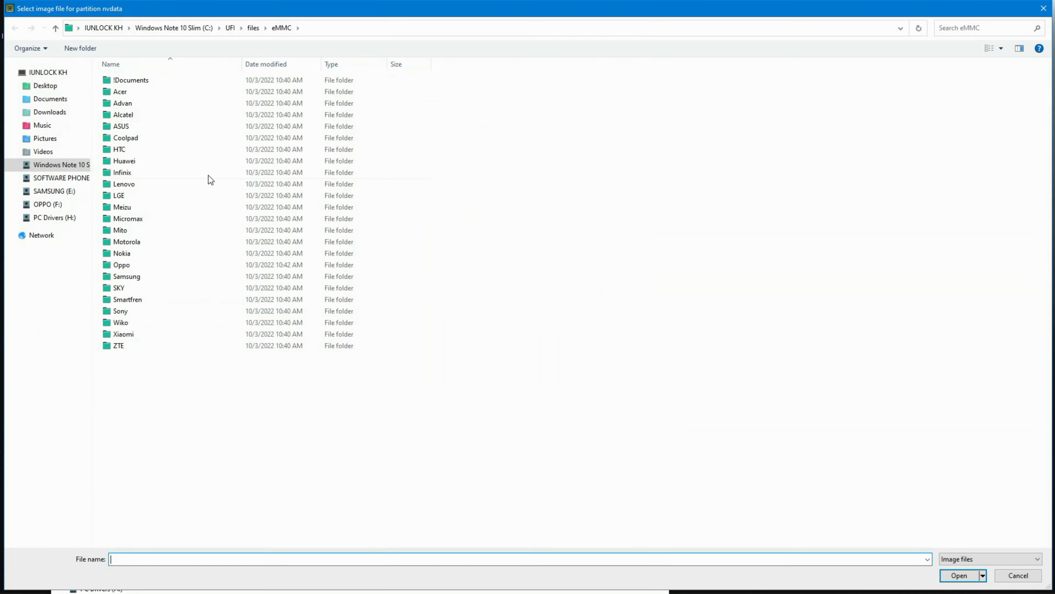
click(60, 87)
double_click(129, 104)
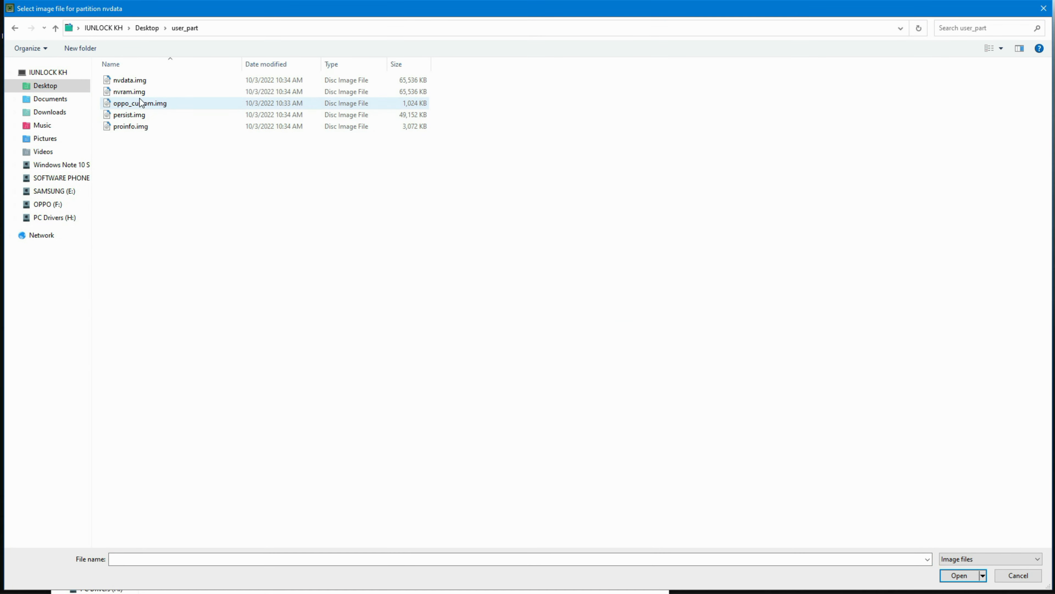
double_click(144, 83)
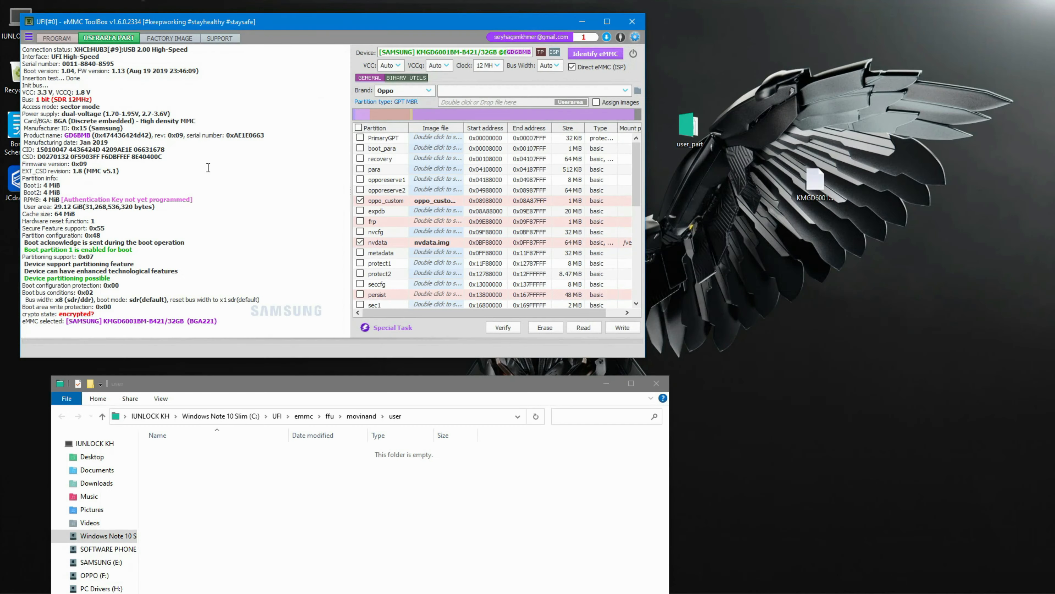
- Assign persist.img from the desktop user_part folder to the persist partition
scroll(430, 265, down, 2)
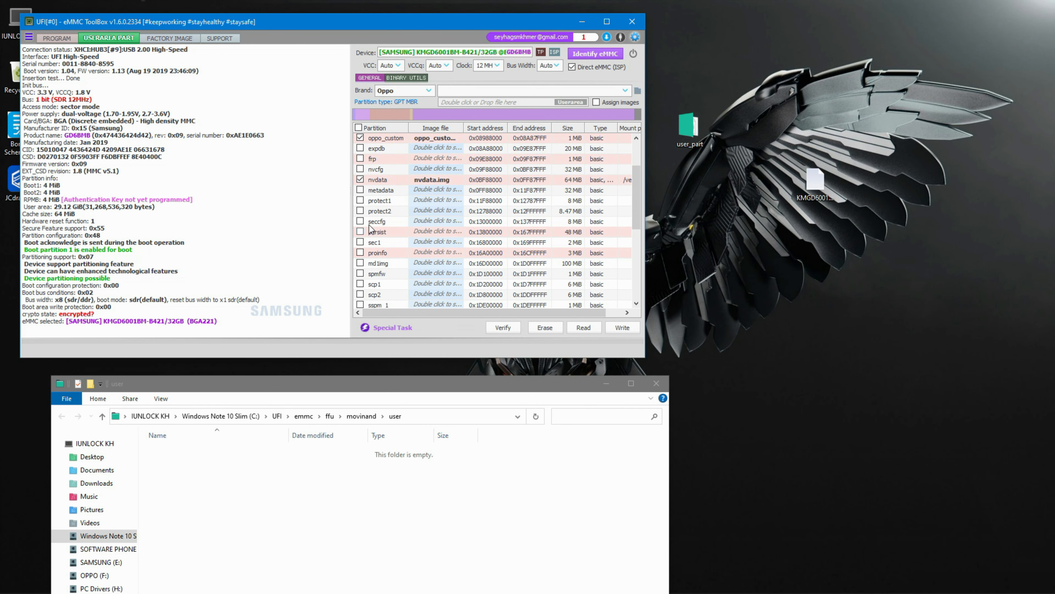
double_click(440, 232)
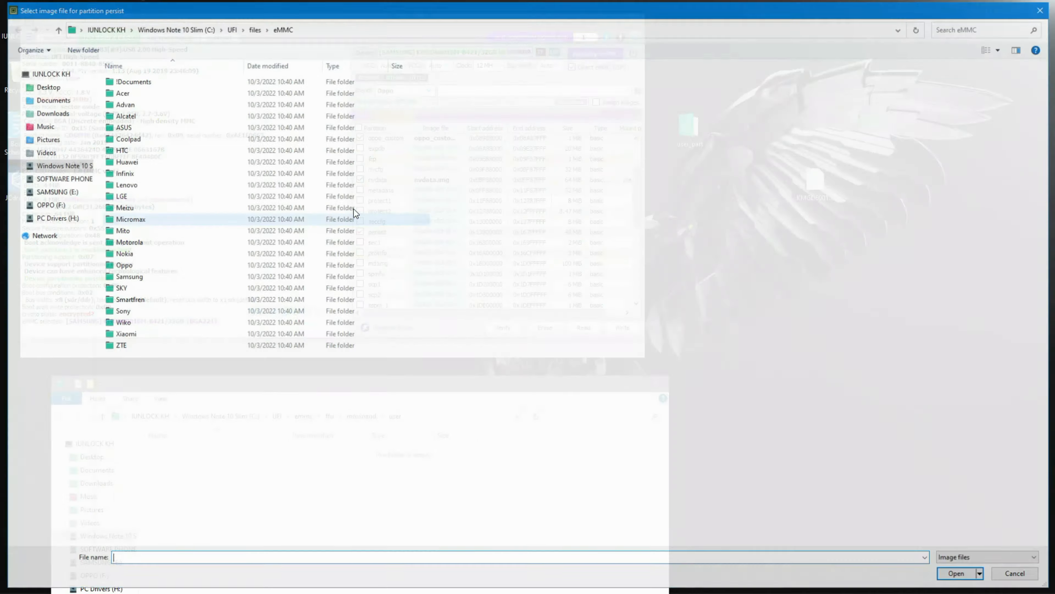
click(44, 86)
double_click(138, 103)
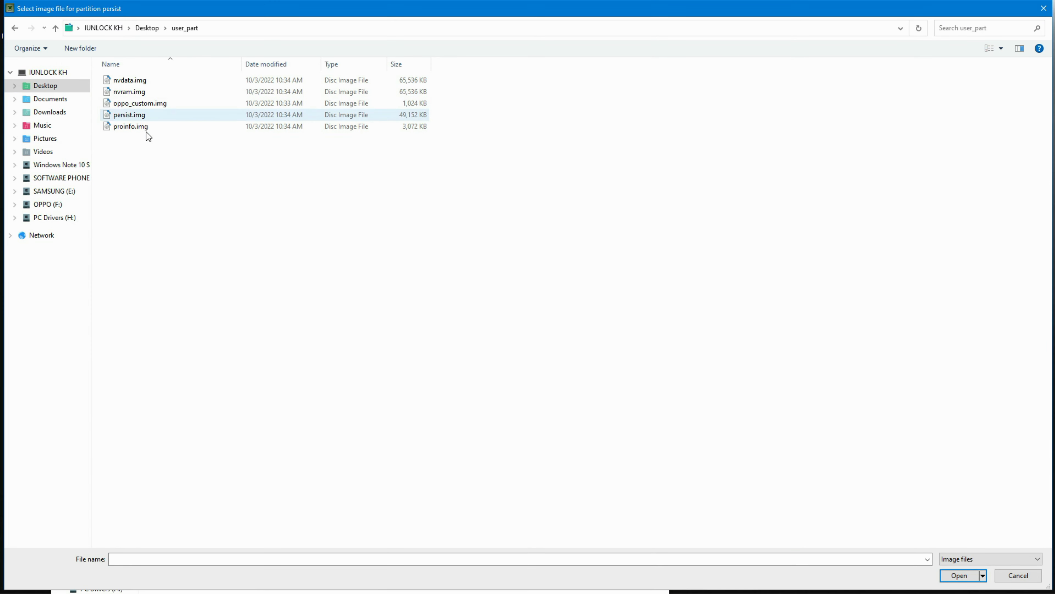
double_click(136, 116)
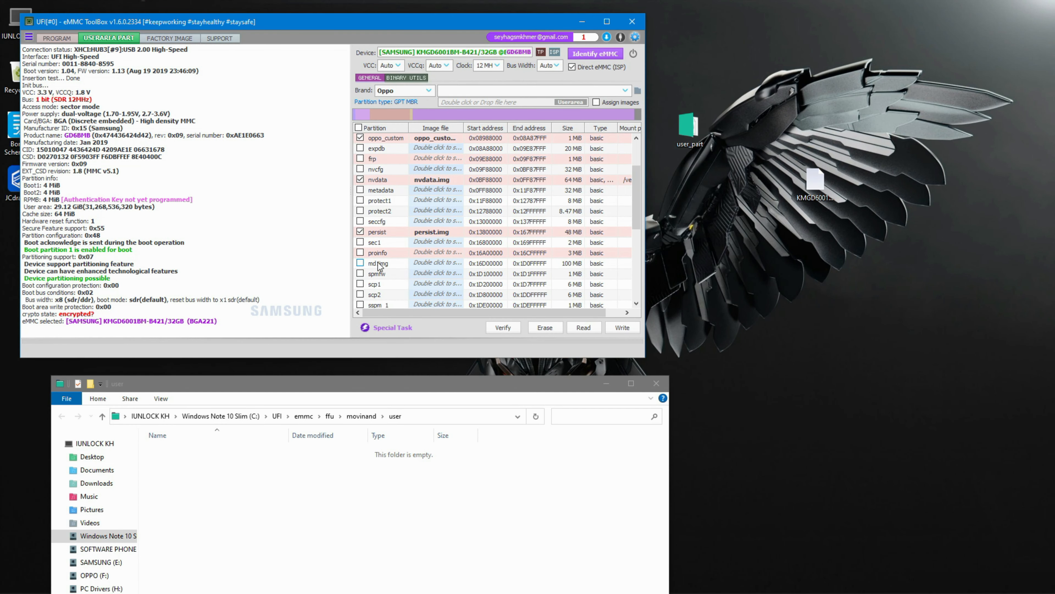
- Assign proinfo.img from the desktop user_part folder to the proinfo partition
double_click(432, 252)
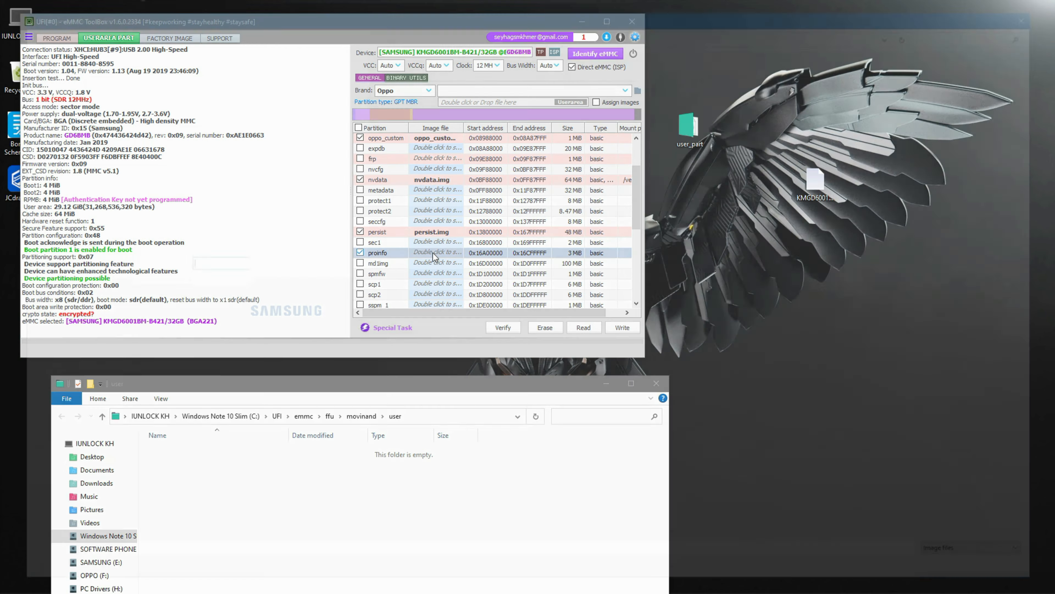
click(40, 88)
double_click(136, 117)
double_click(137, 132)
- Assign nvram.img from the desktop user_part folder to the nvram partition
scroll(429, 279, down, 3)
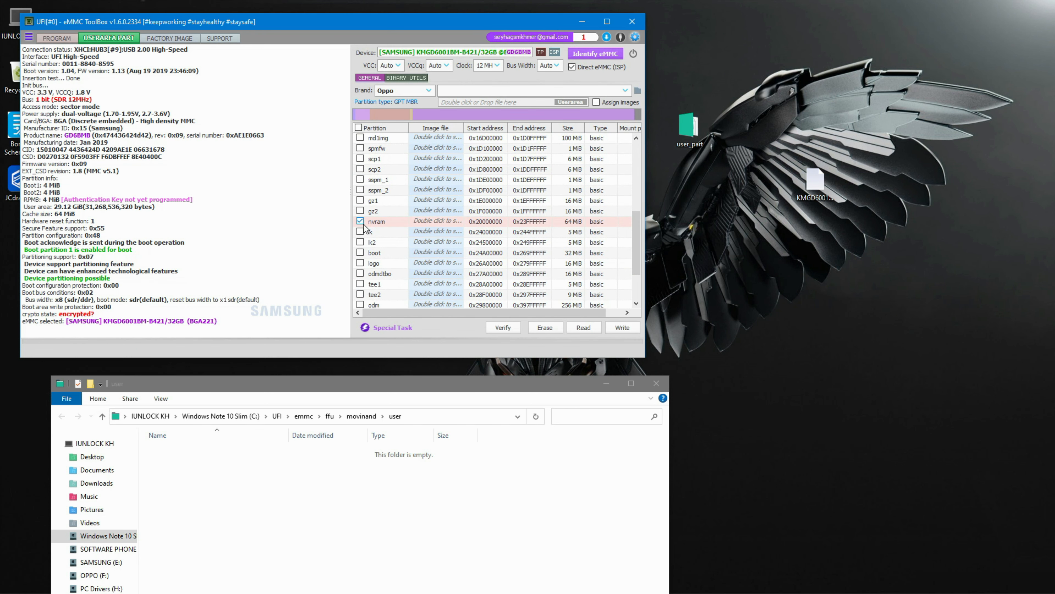
double_click(433, 222)
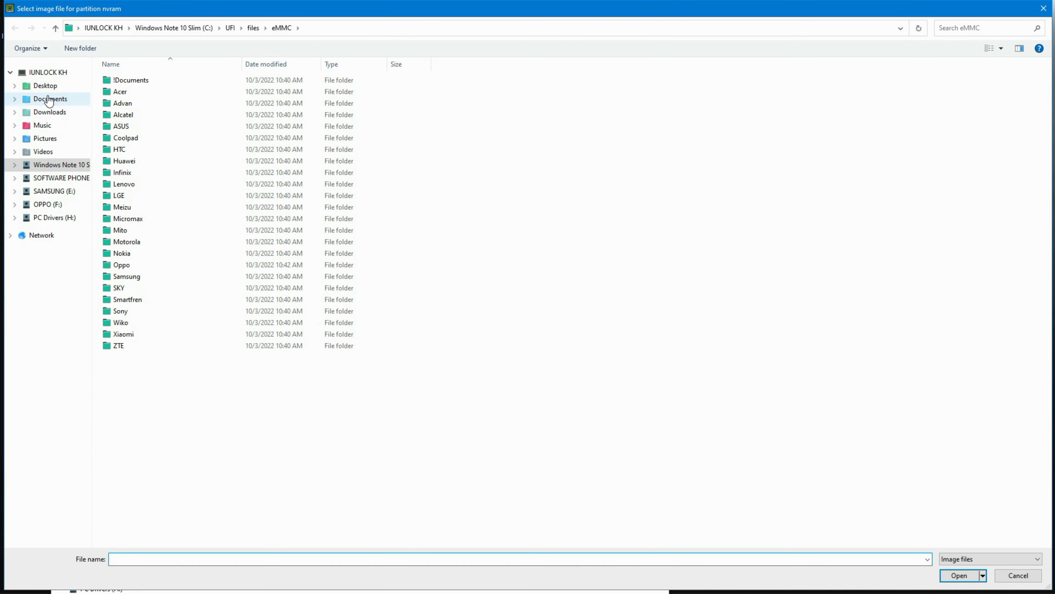
click(46, 86)
double_click(125, 84)
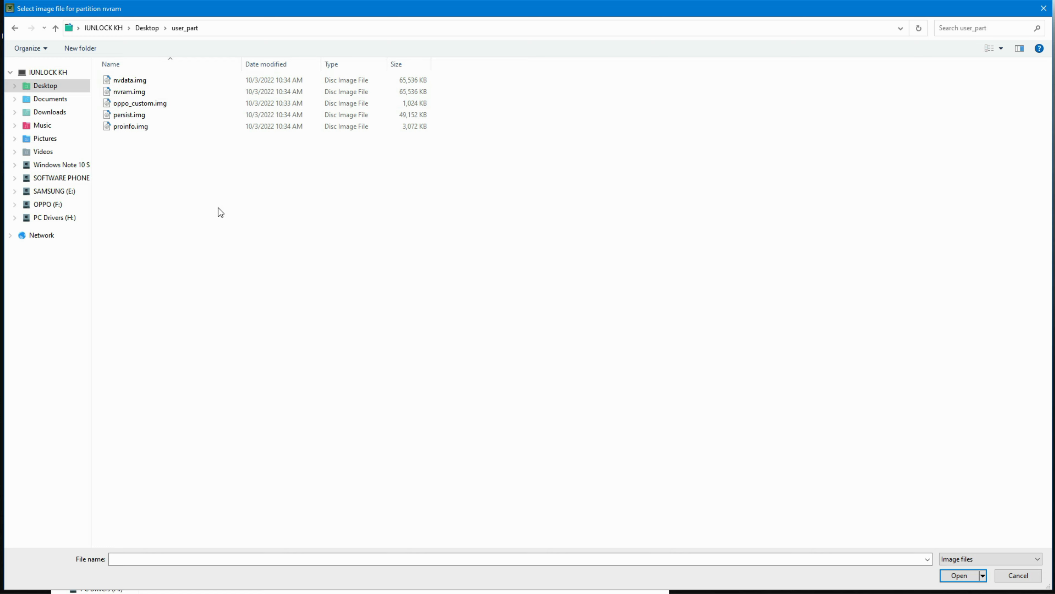
double_click(137, 93)
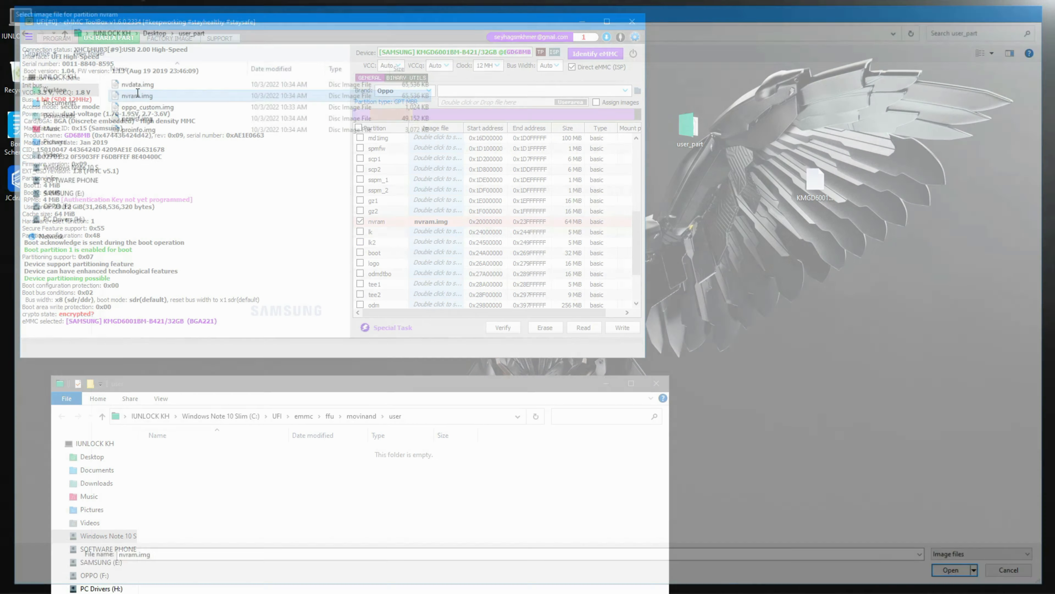
- Write the selected partition images to the eMMC user area
scroll(423, 254, down, 1)
click(622, 327)
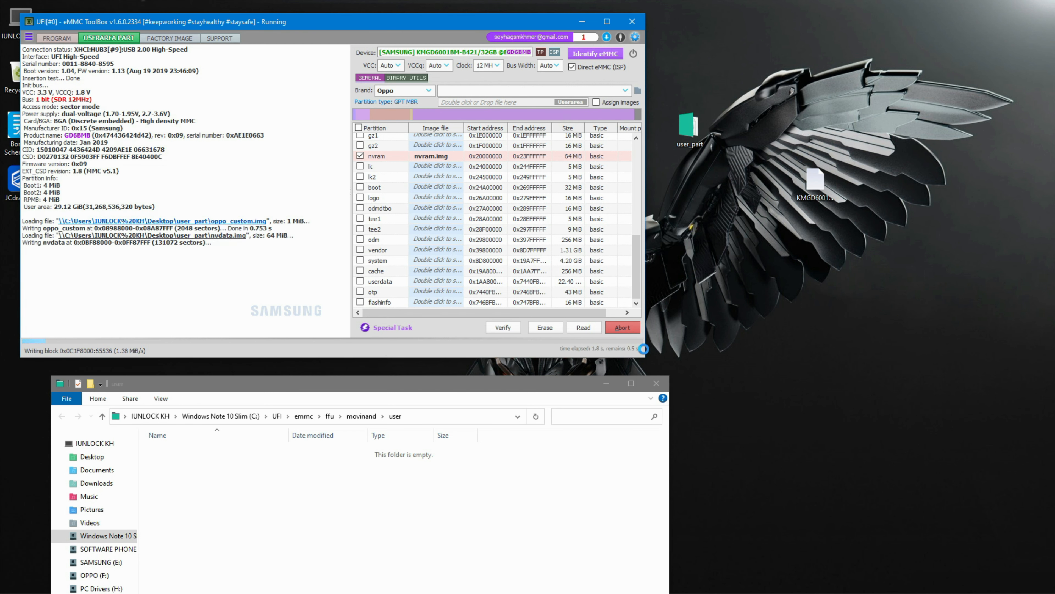
right_click(754, 239)
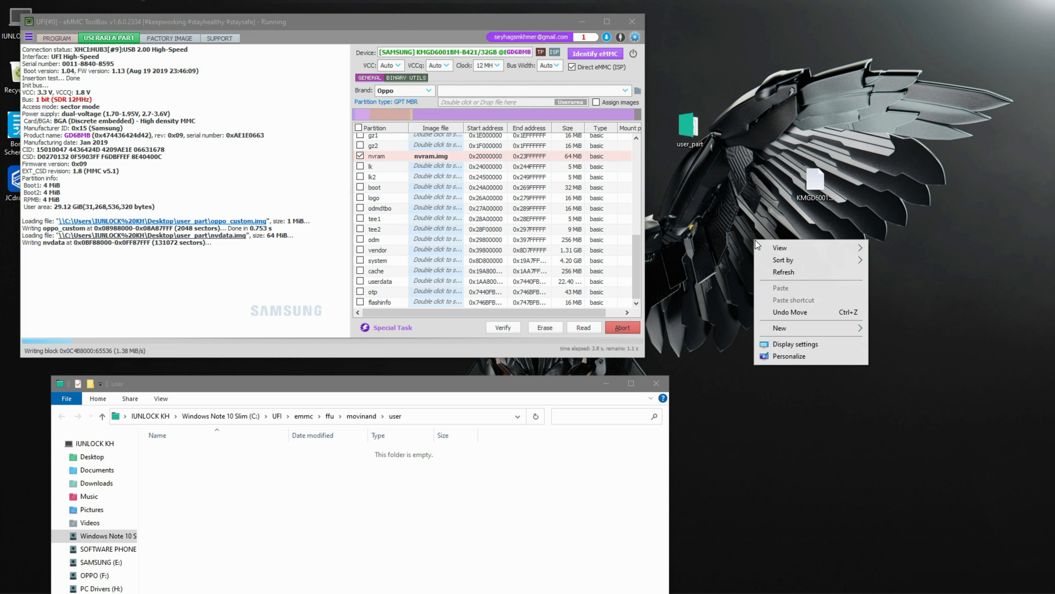
click(782, 271)
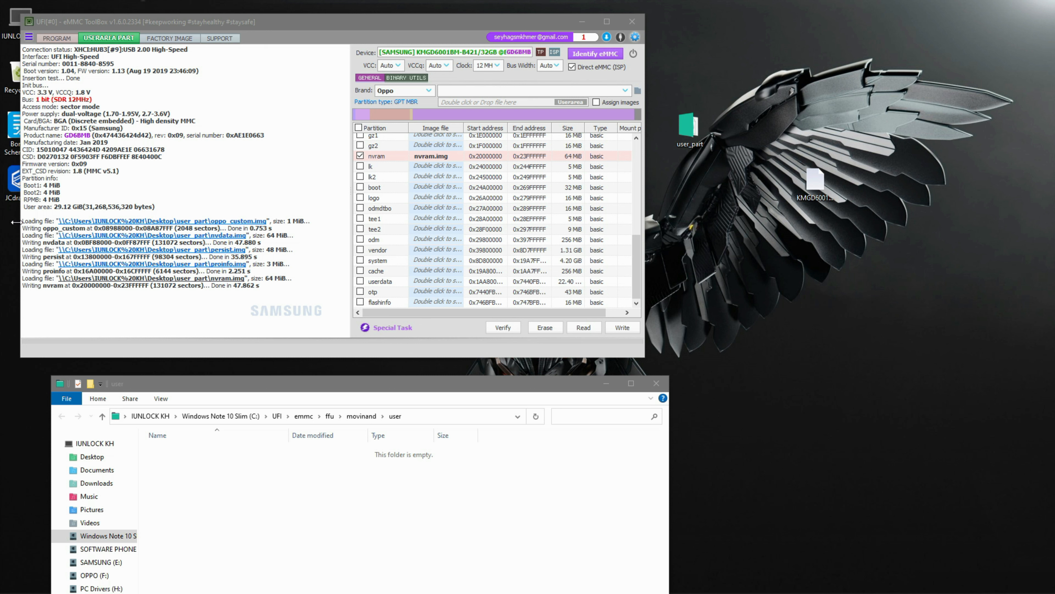
- Select the write log entries to review each partition's write result
click(168, 291)
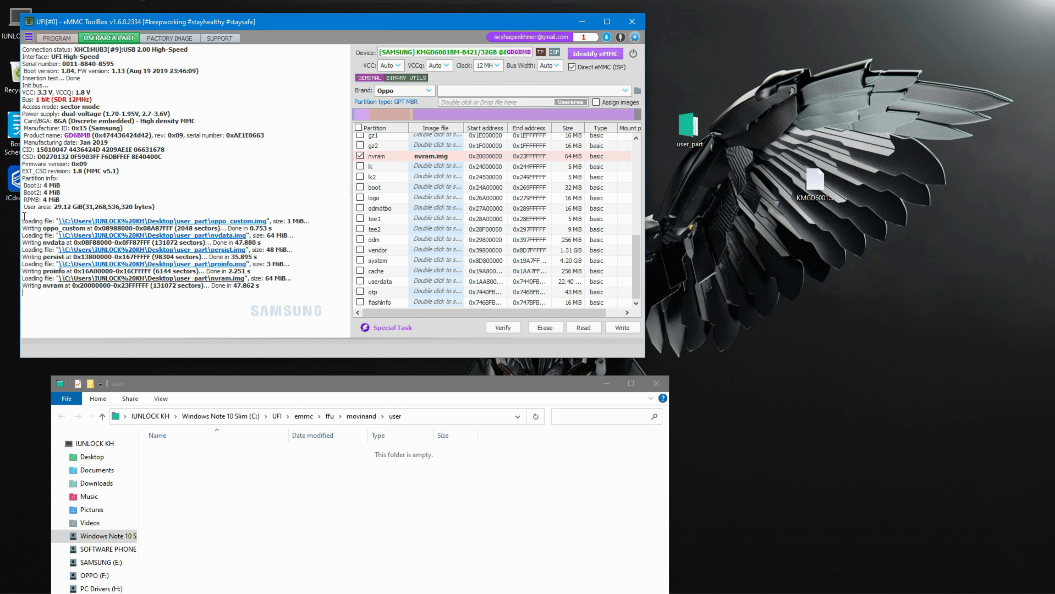
drag(23, 214, 225, 287)
click(300, 293)
- Re-identify the eMMC after the partition restore
click(597, 57)
right_click(749, 37)
click(761, 68)
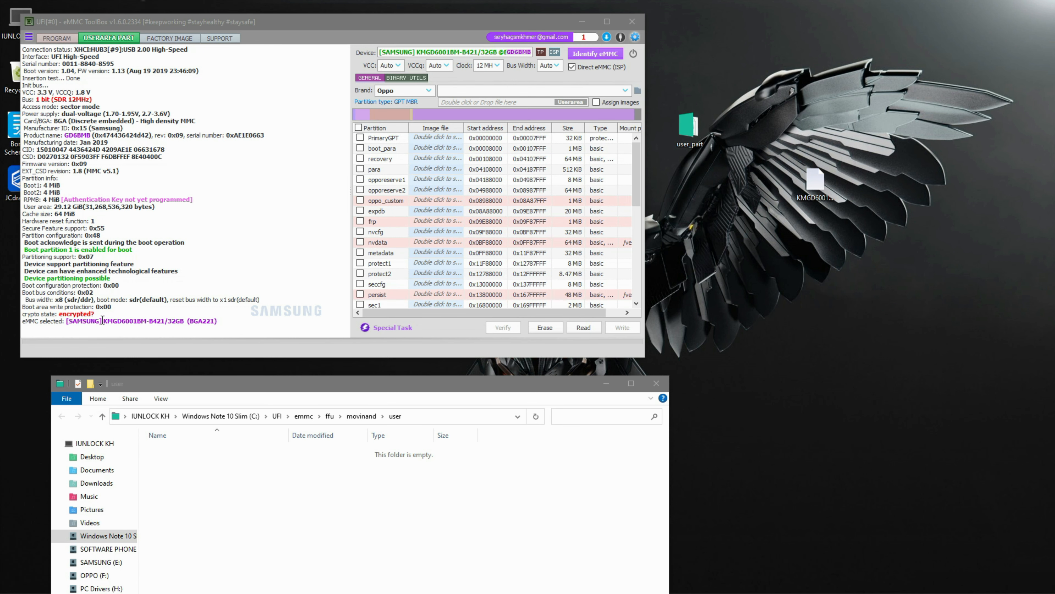
- Open the factory image section and choose MediaTek as the vendor
click(168, 40)
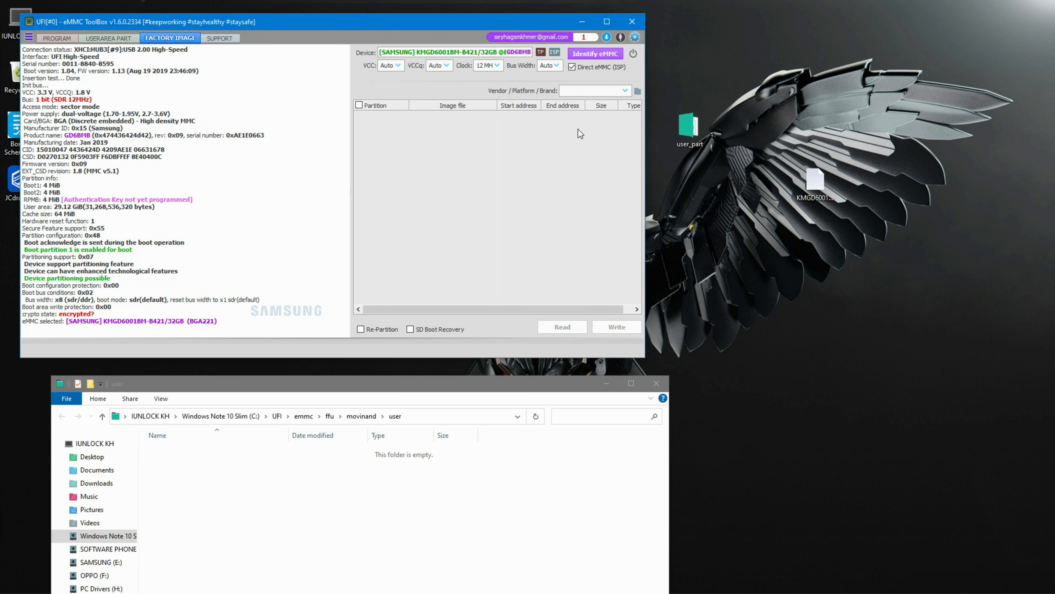
click(623, 90)
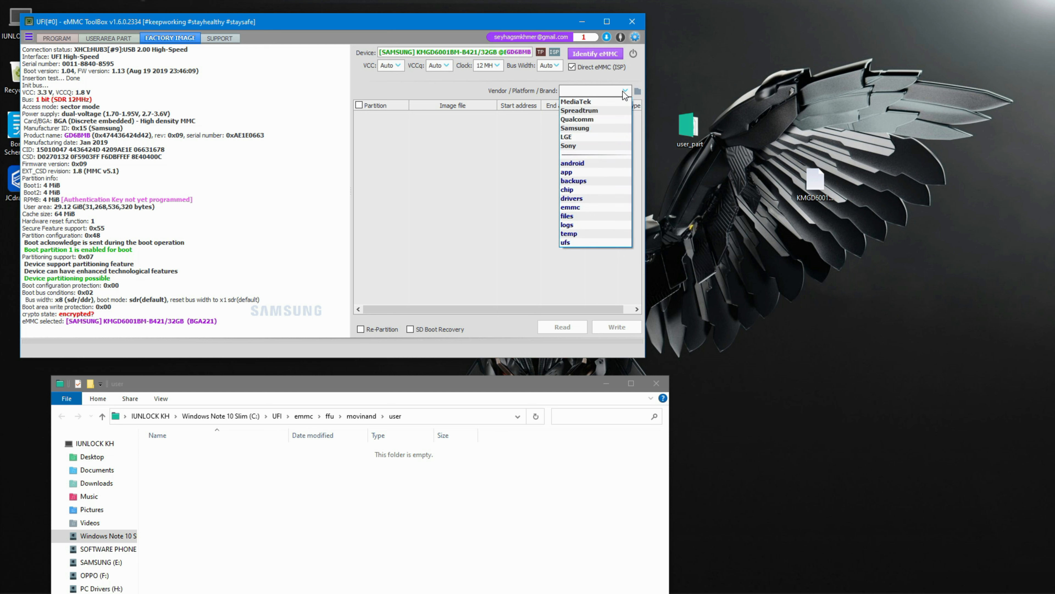
click(580, 102)
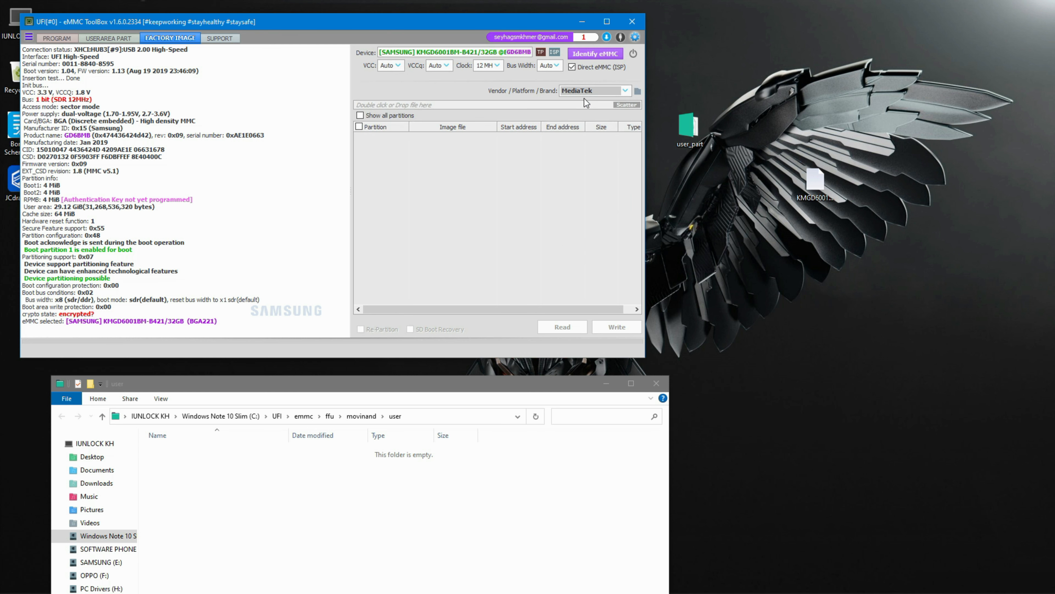
- Load the MT6765_Android_scatter.txt file from the OPPO A5s MT6765__CPH1909EX_11_A.23 firmware folder as the MediaTek factory image
click(624, 105)
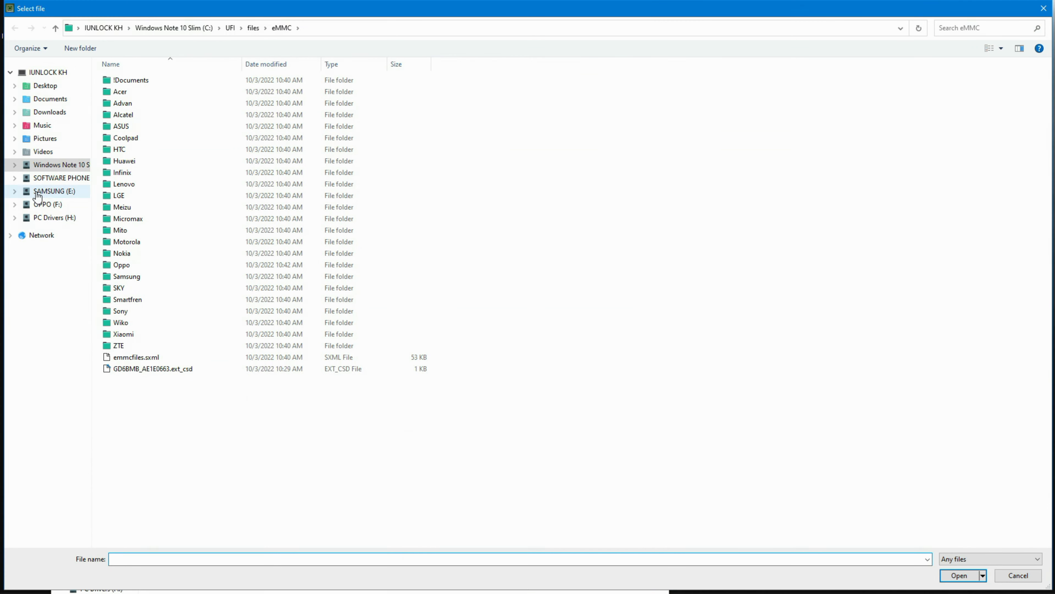
click(47, 205)
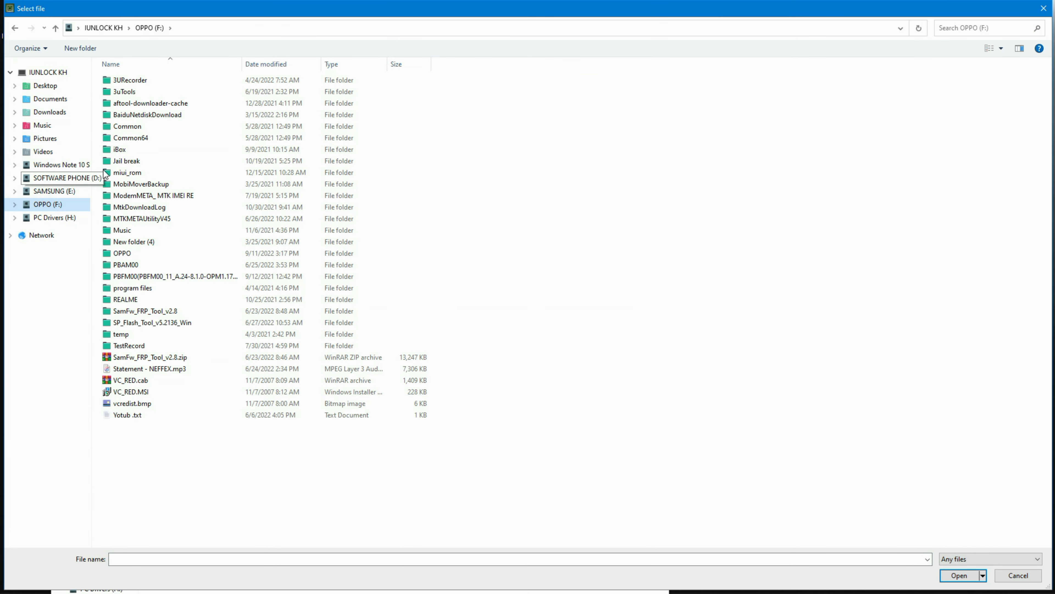
double_click(127, 254)
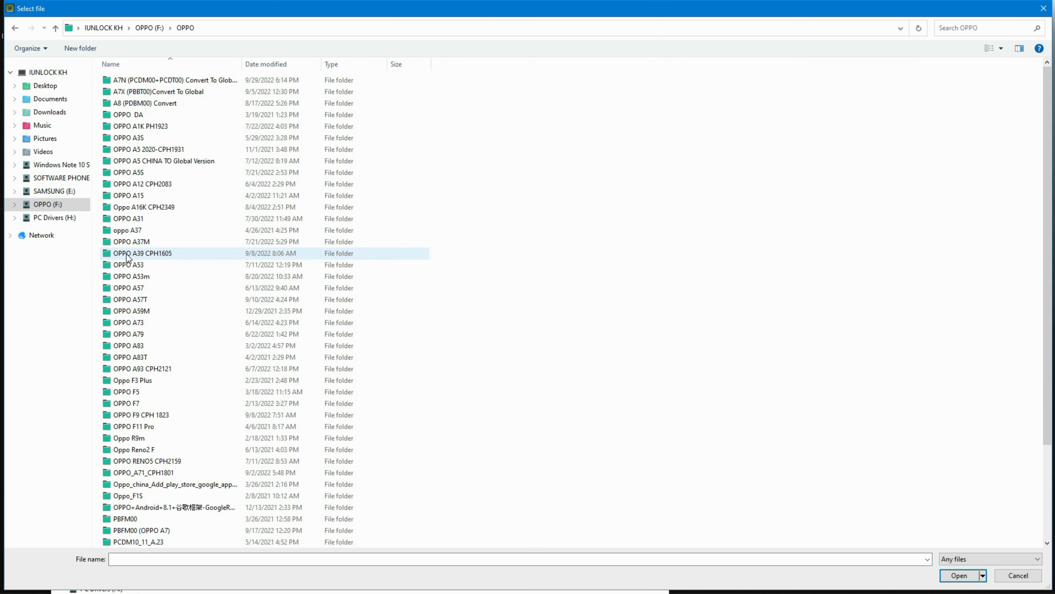
click(141, 173)
double_click(141, 173)
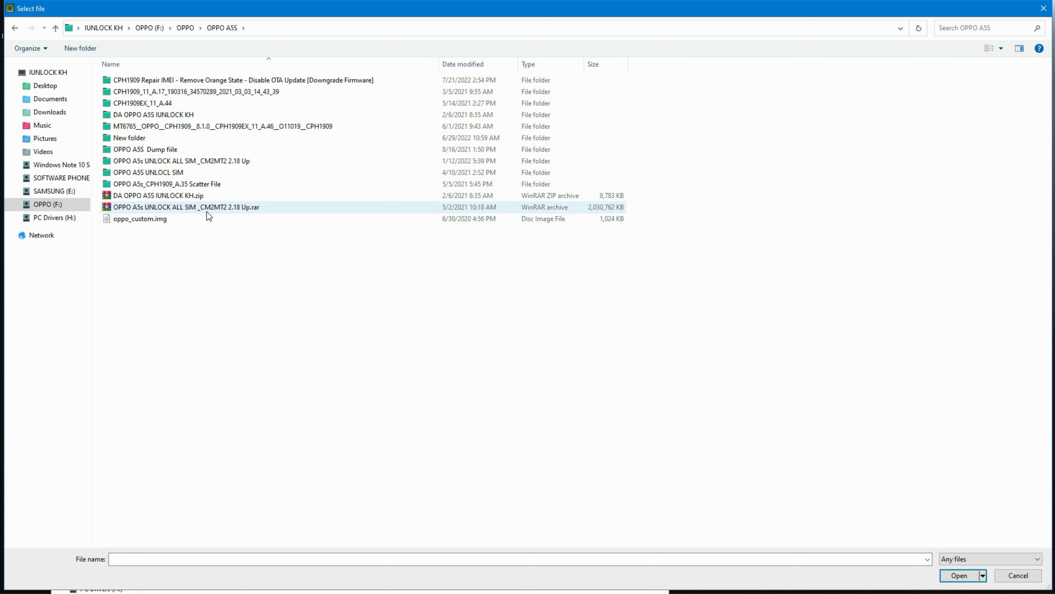
double_click(225, 161)
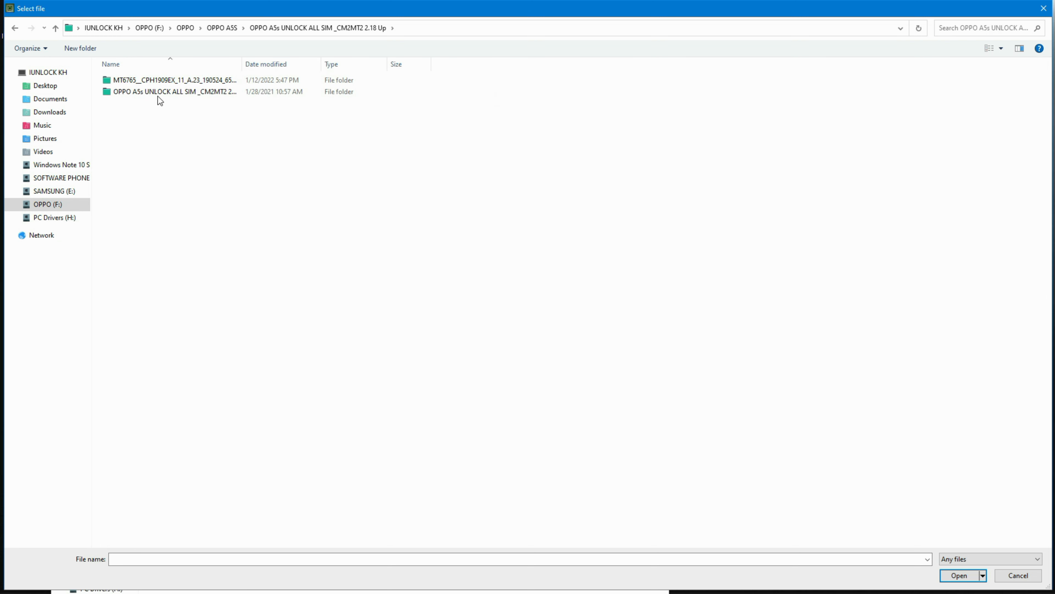
double_click(175, 80)
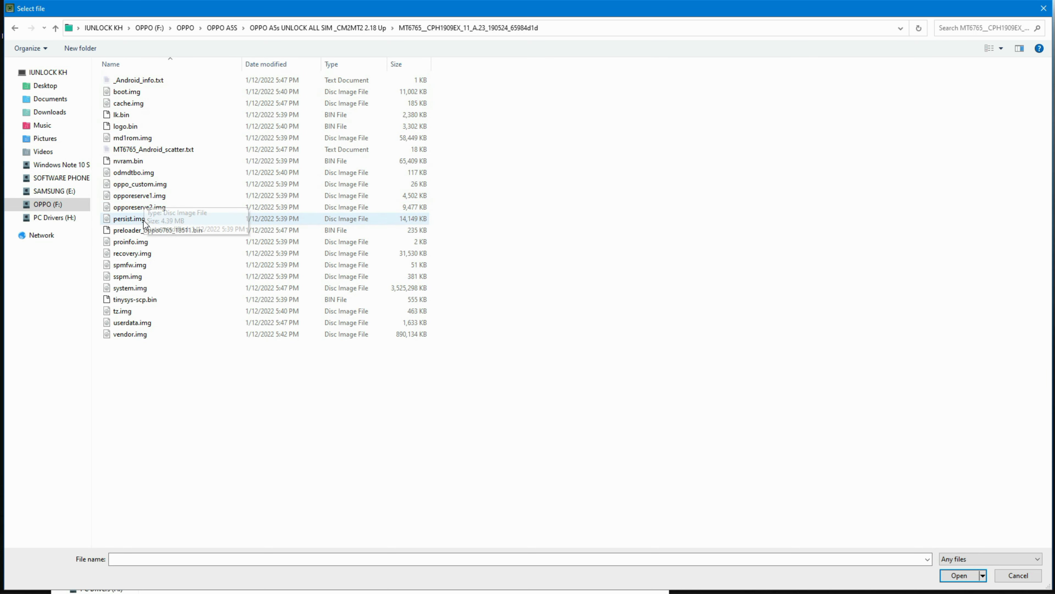
double_click(155, 150)
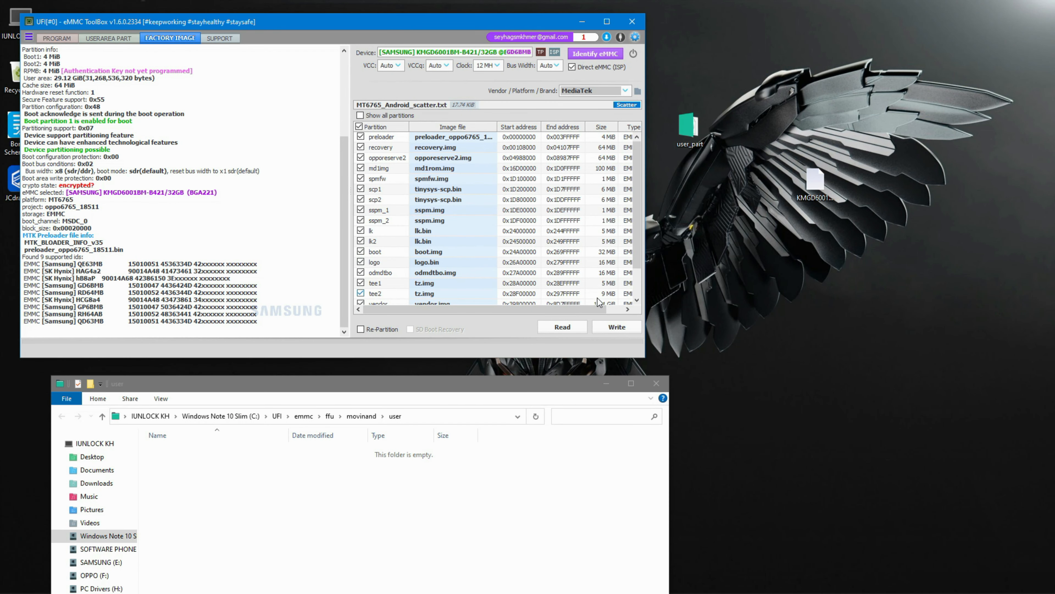
- Write all scatter-listed partition images to the eMMC
click(616, 331)
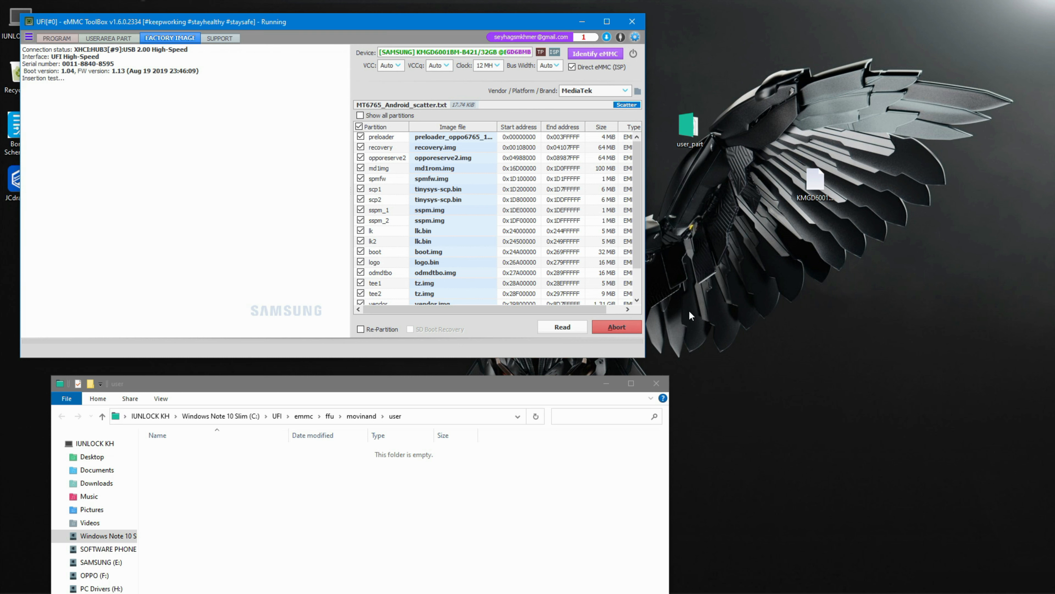
click(657, 383)
right_click(709, 276)
click(732, 310)
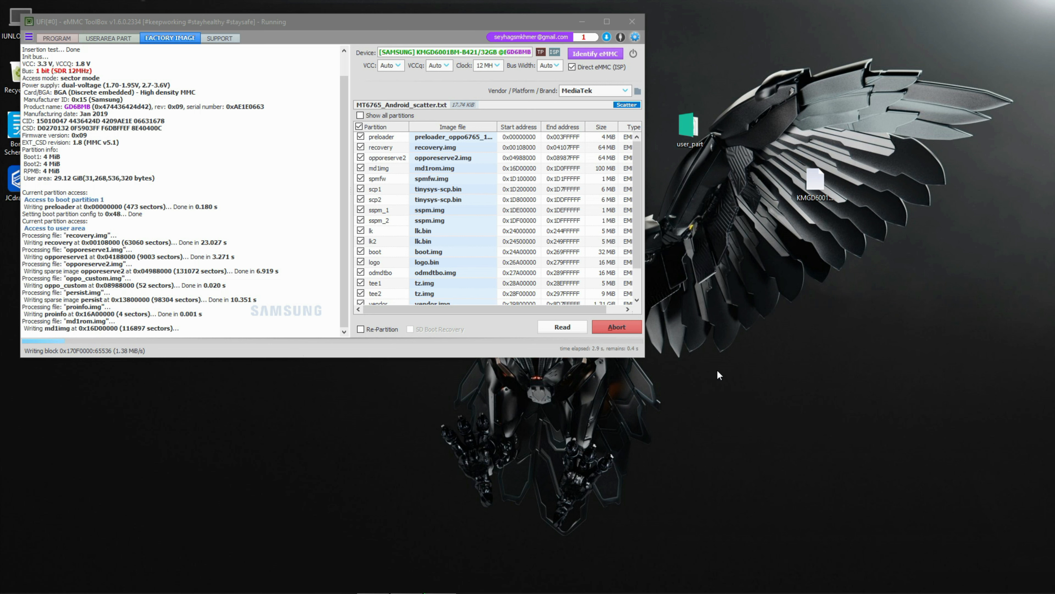
right_click(737, 321)
click(763, 358)
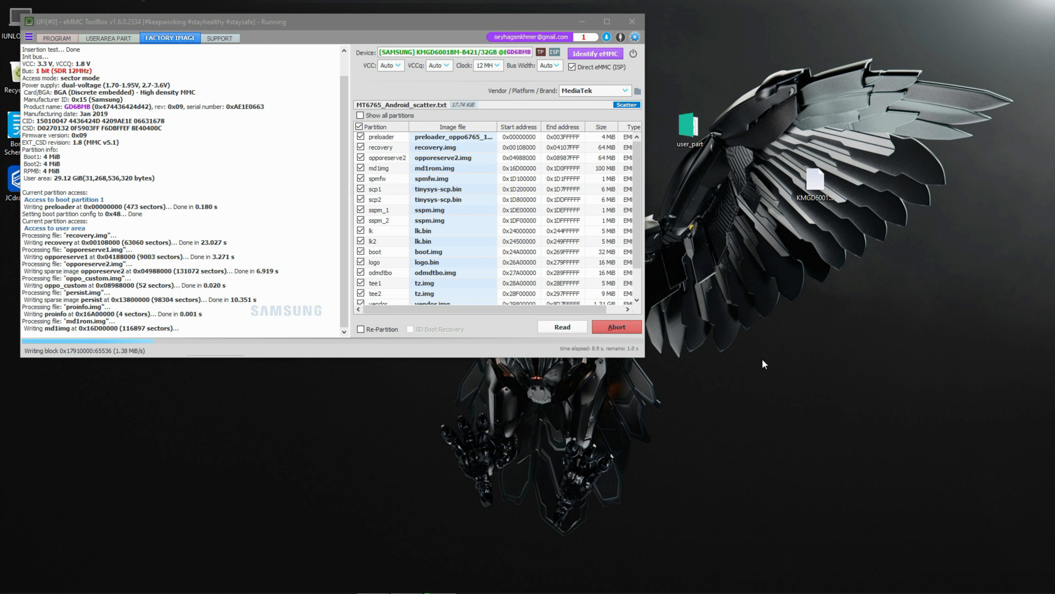
right_click(755, 336)
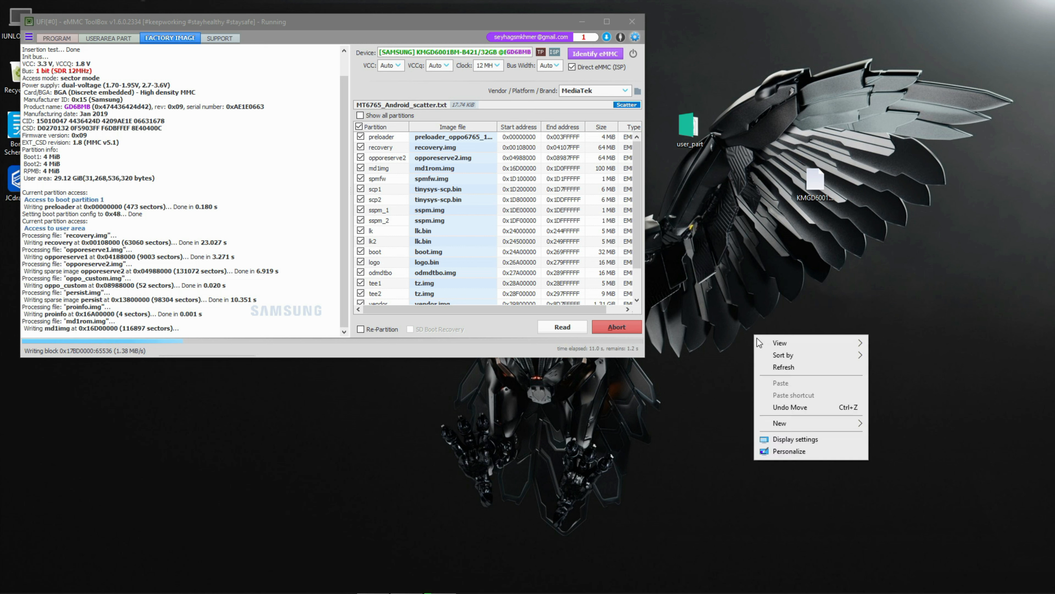
click(789, 375)
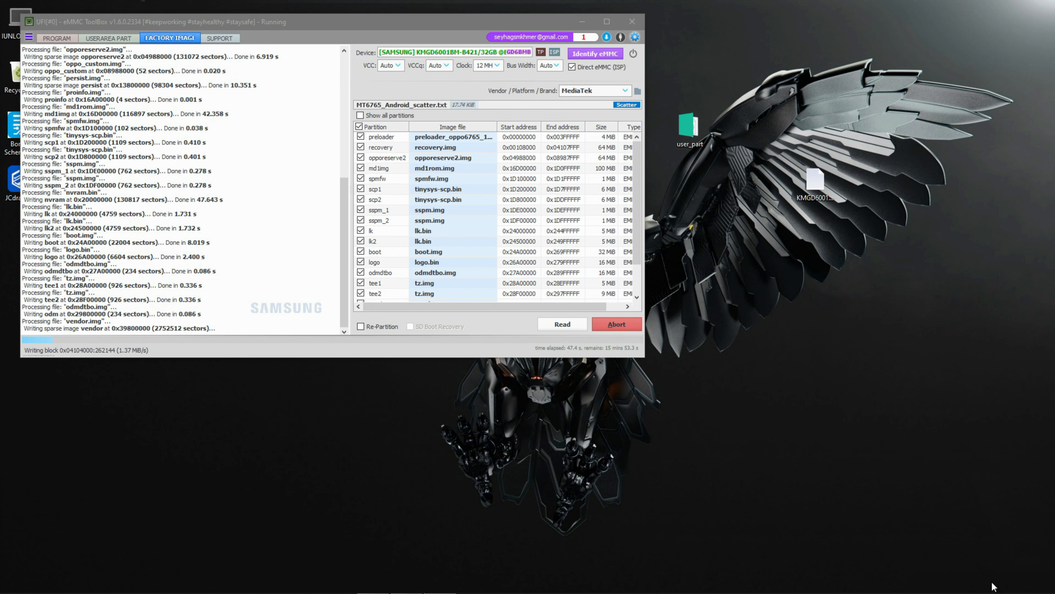
right_click(823, 292)
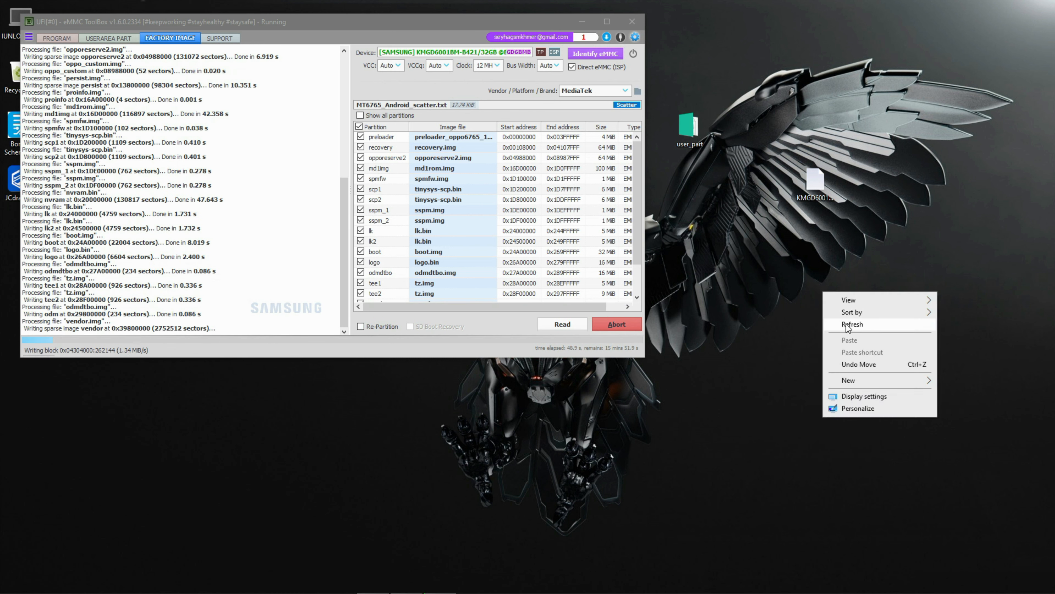
click(846, 328)
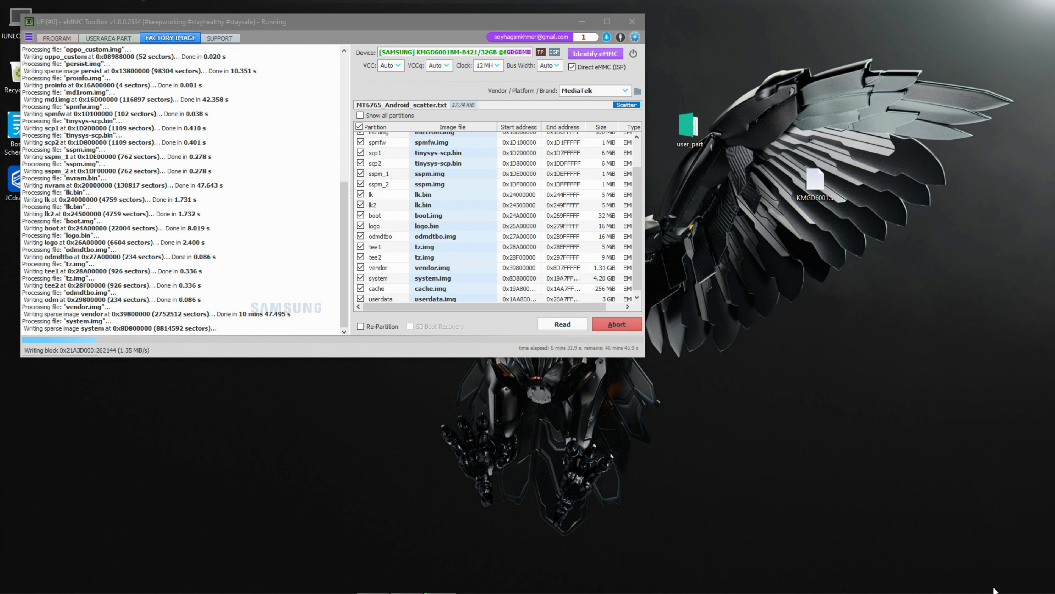
right_click(764, 250)
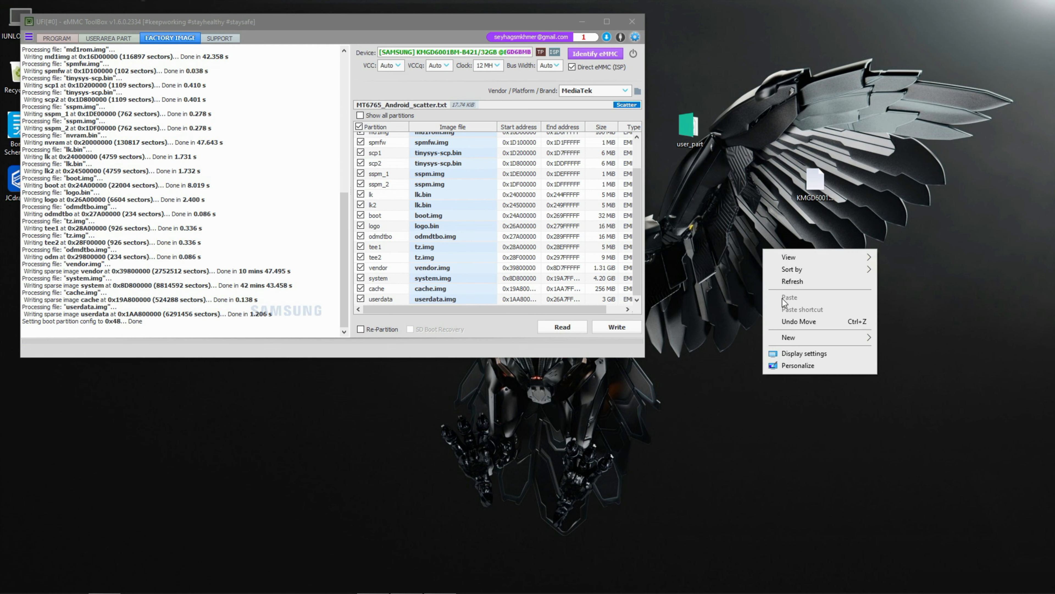
click(786, 284)
- Scroll through and select the write log to review each partition's result
drag(342, 293, 342, 289)
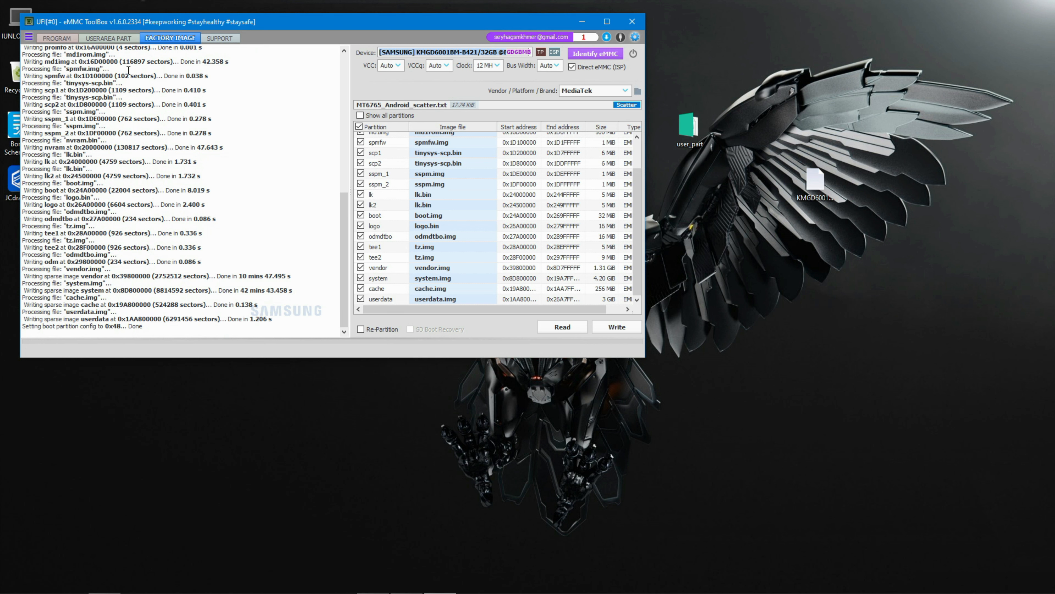
click(153, 330)
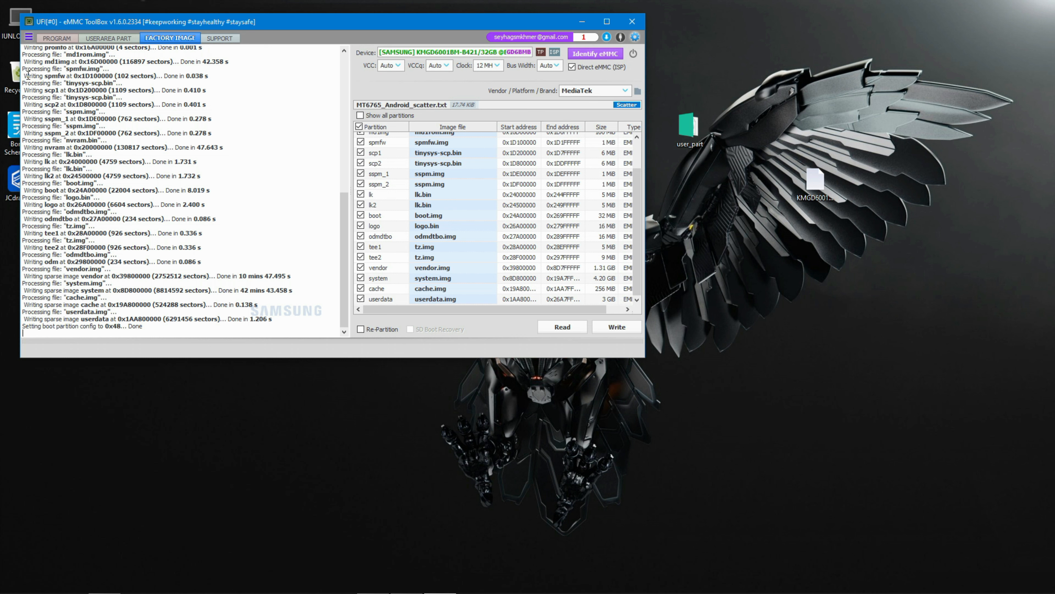
drag(24, 76, 236, 328)
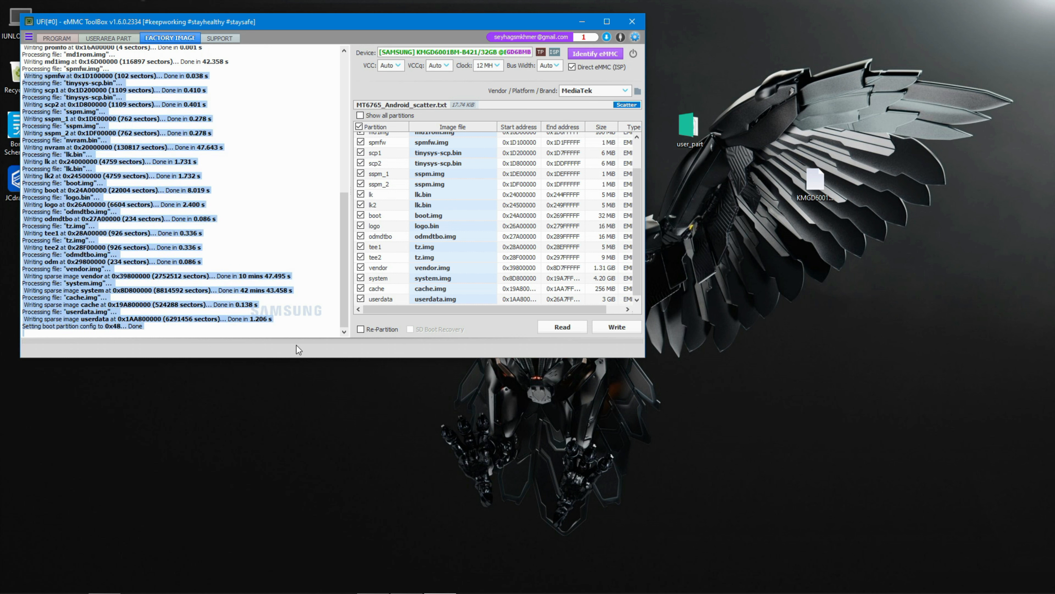
click(286, 328)
- Open the user area partition section and identify the eMMC
click(95, 40)
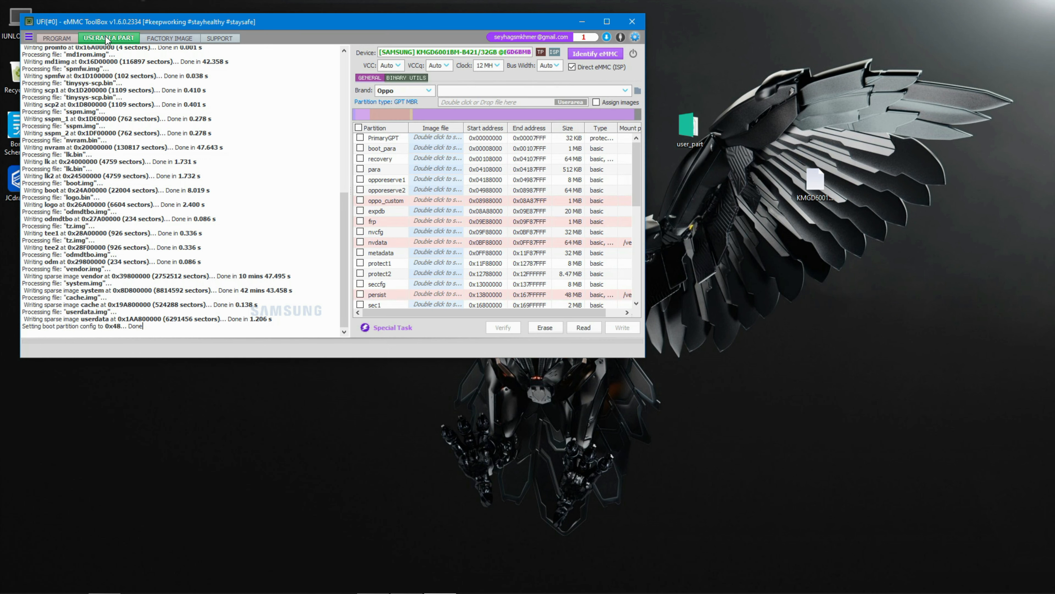
click(580, 53)
right_click(671, 34)
click(766, 69)
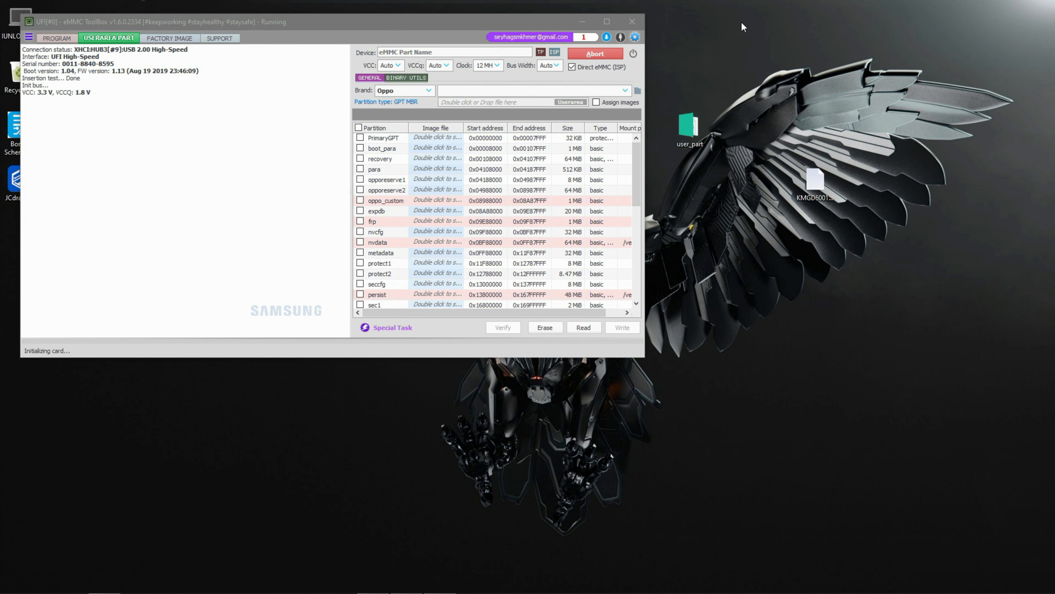
right_click(741, 22)
click(766, 55)
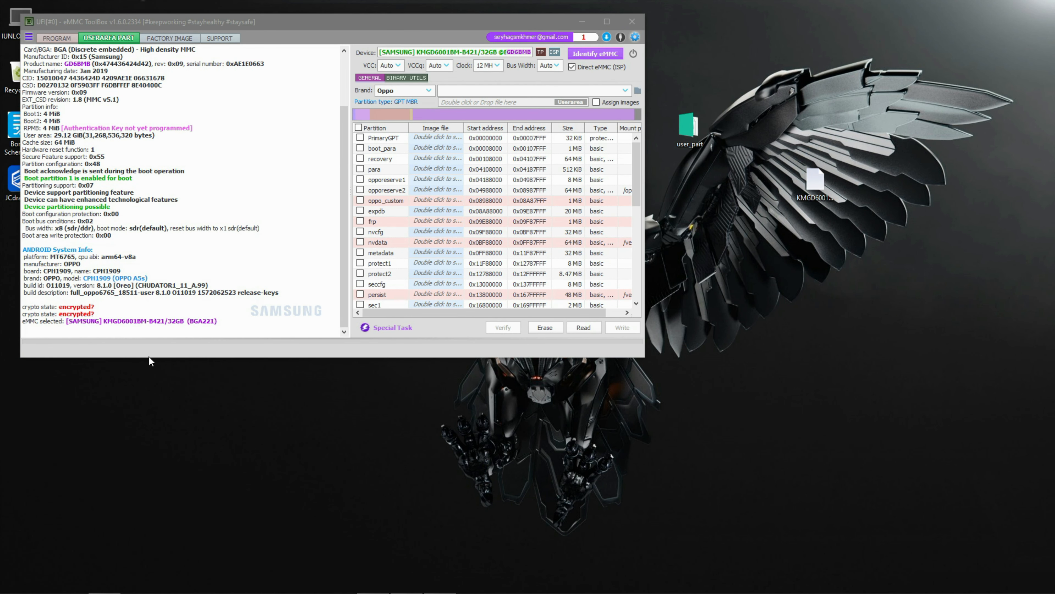
- Try to factory reset the device using the Factory Reset special task
click(387, 327)
click(389, 399)
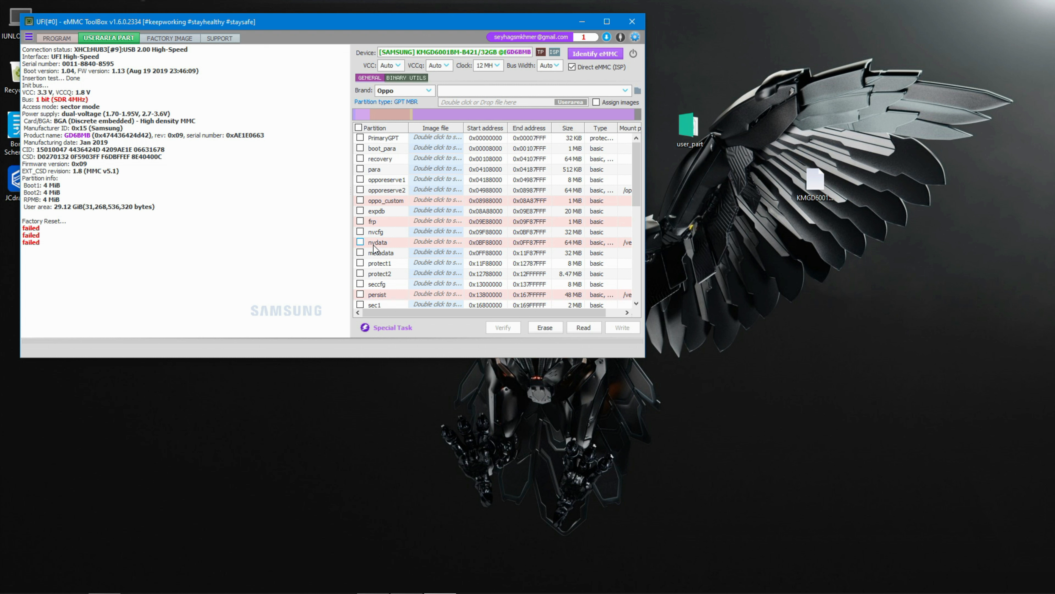
drag(95, 274, 6, 212)
- Re-identify the eMMC after the factory reset attempt
click(604, 56)
right_click(739, 50)
click(769, 84)
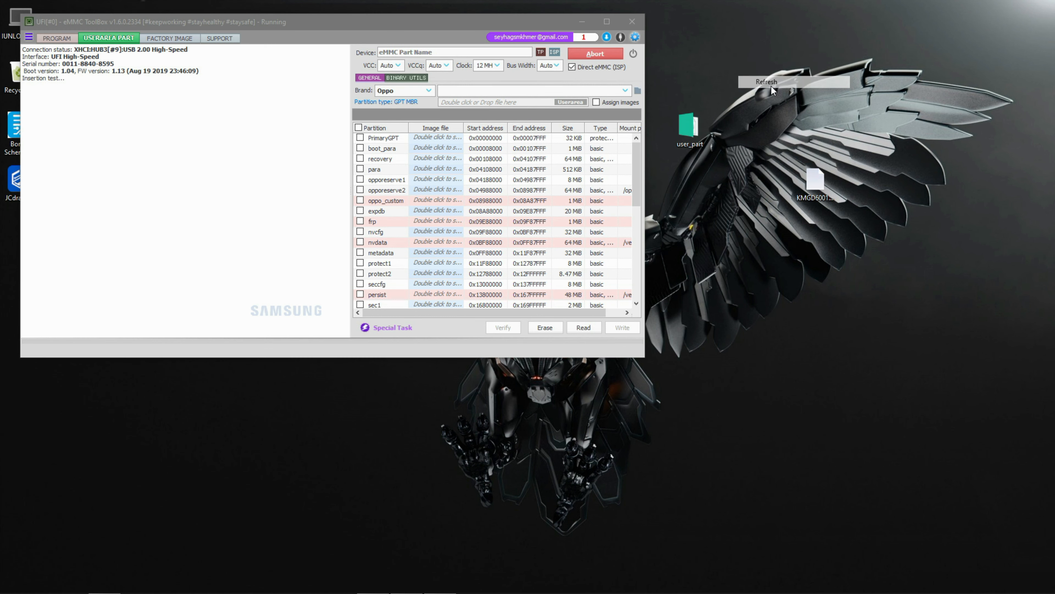
right_click(745, 29)
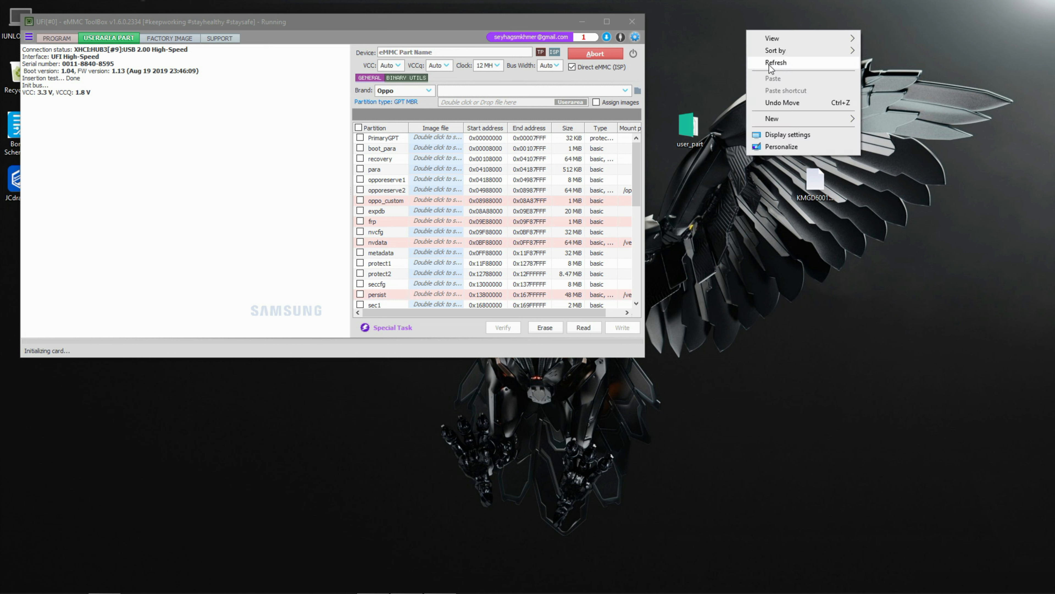
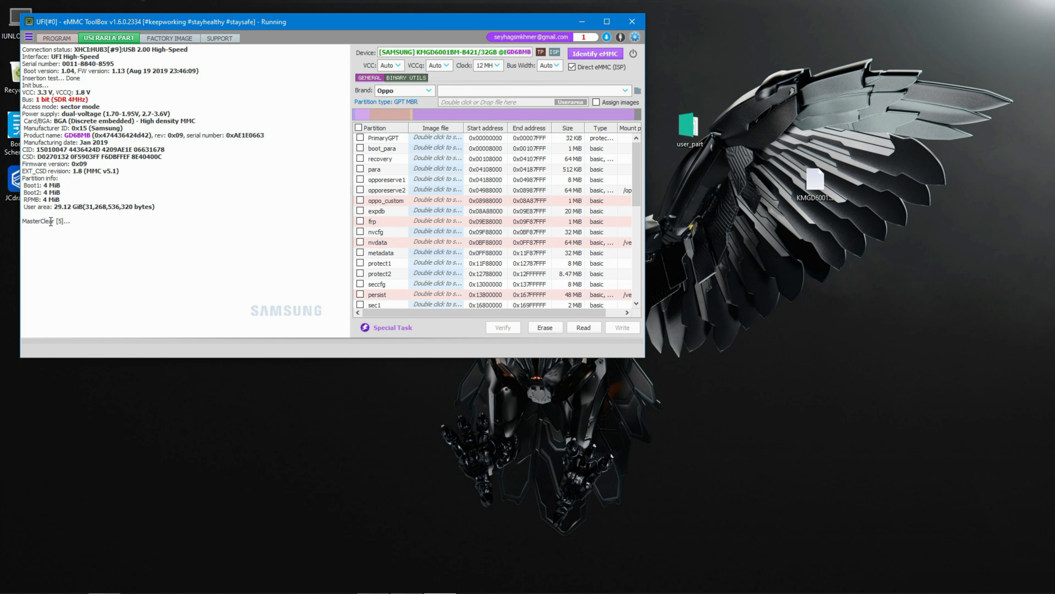
- Highlight the MasterClear result line in the log, then identify the eMMC again in programming mode
drag(86, 221, 22, 221)
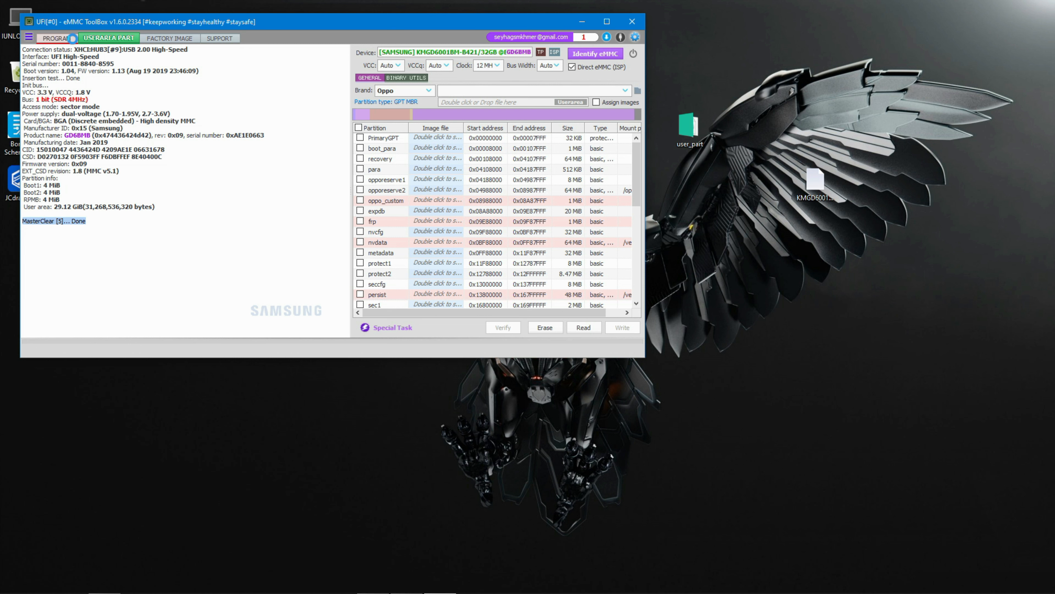
click(57, 38)
click(583, 53)
right_click(693, 6)
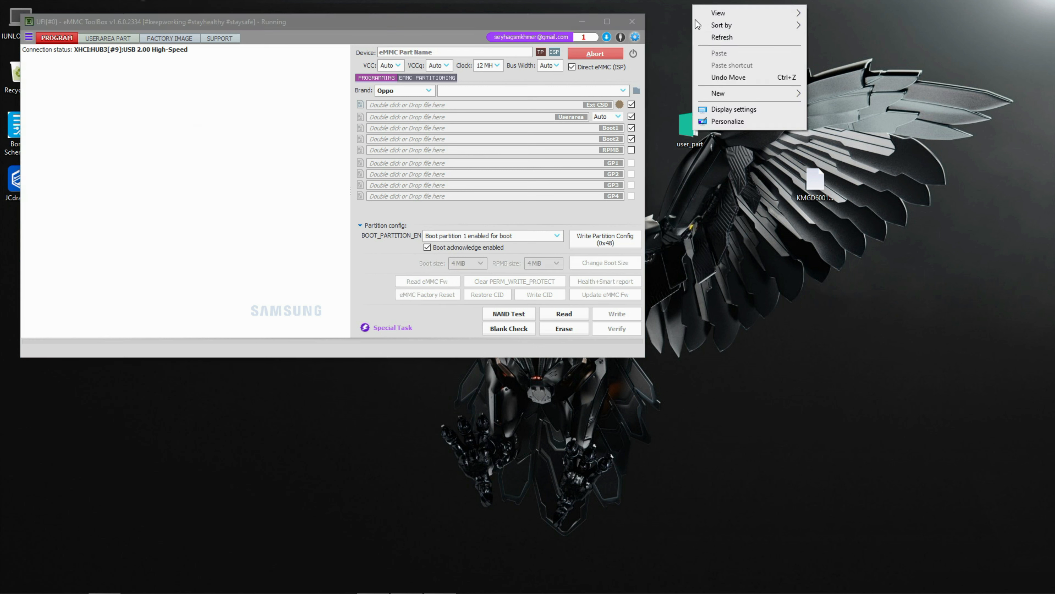
click(710, 39)
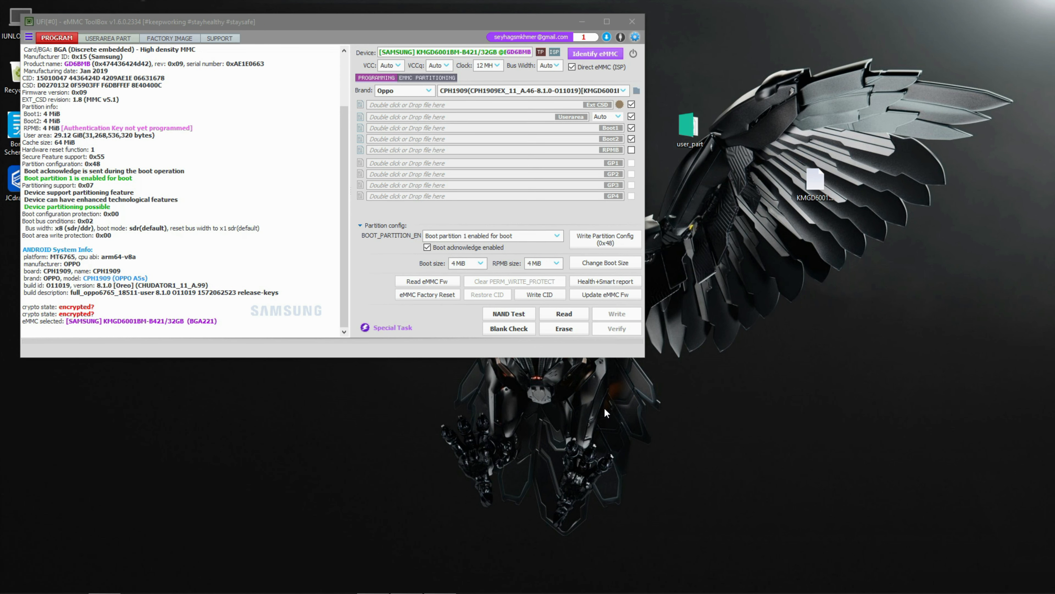
- Generate the eMMC Health+Smart report and highlight its eMMC 5.x health report section
drag(230, 321, 193, 302)
click(228, 316)
click(607, 282)
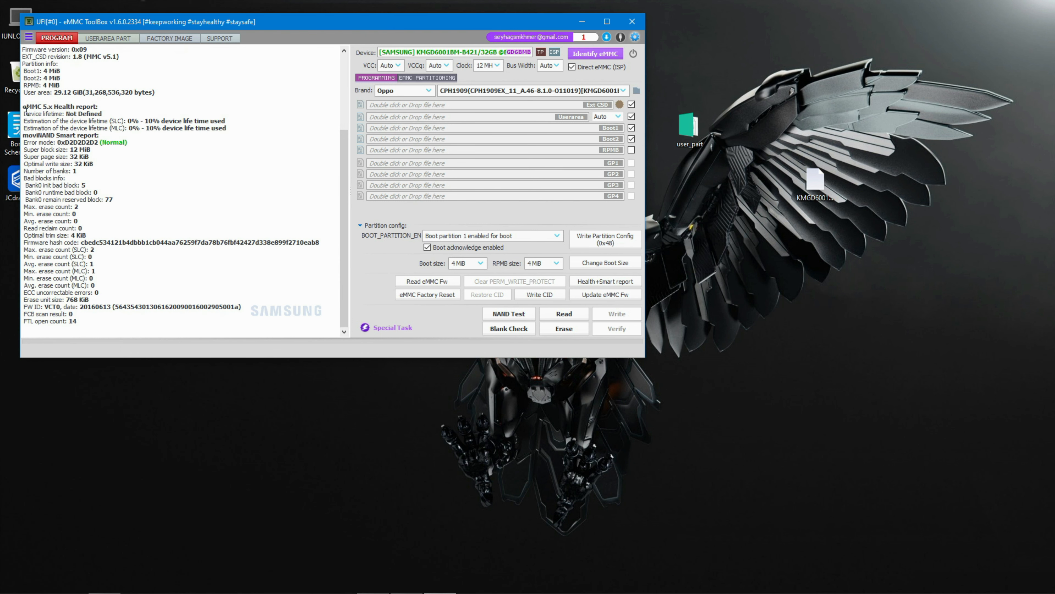
drag(25, 106, 237, 141)
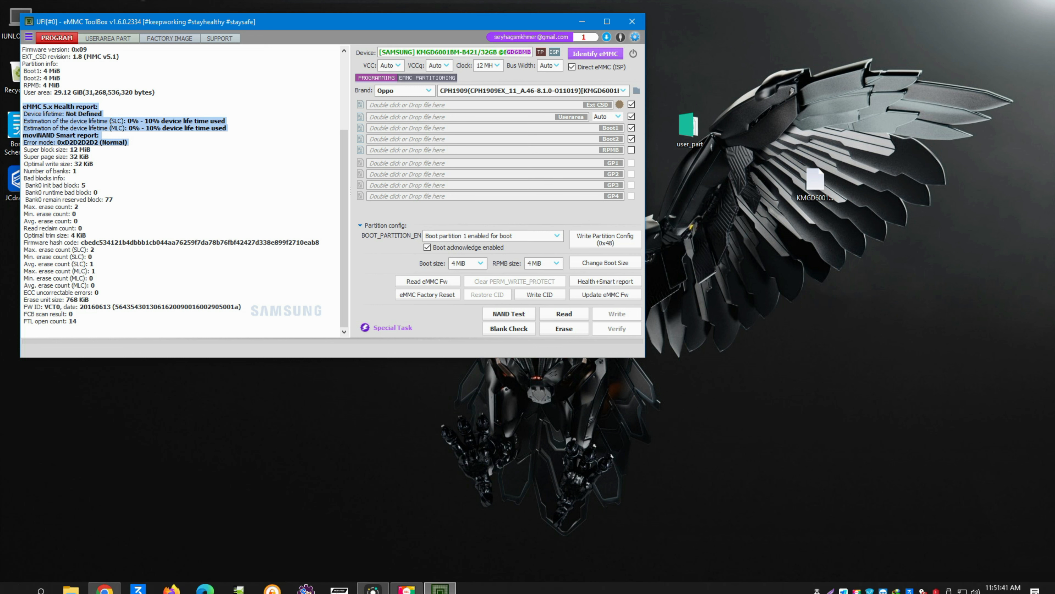